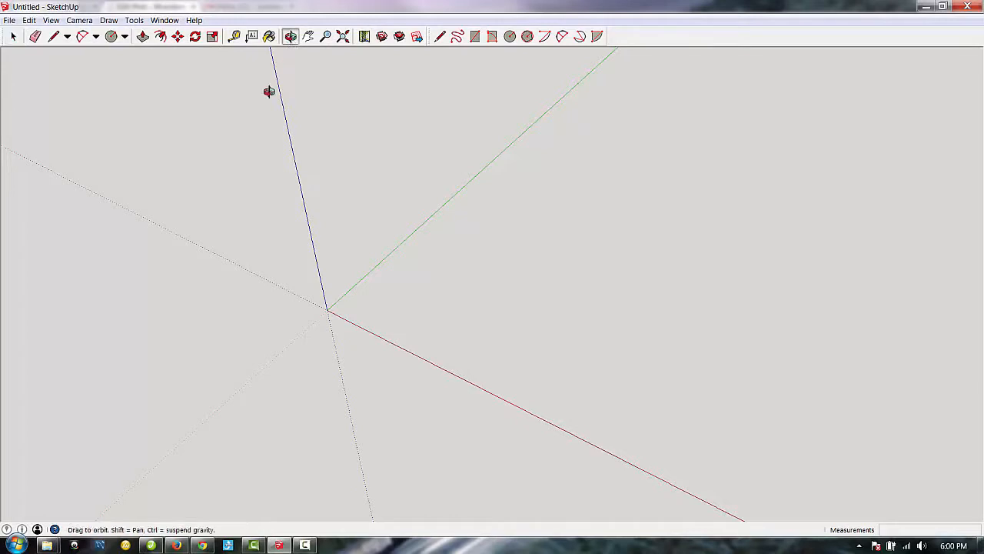
# Step: Draw a 60 by 120 inch rectangle on the ground plane near the origin
pyautogui.moveTo(270, 92); pyautogui.dragTo(139, 203)
pyautogui.scroll(-1, 139, 203)
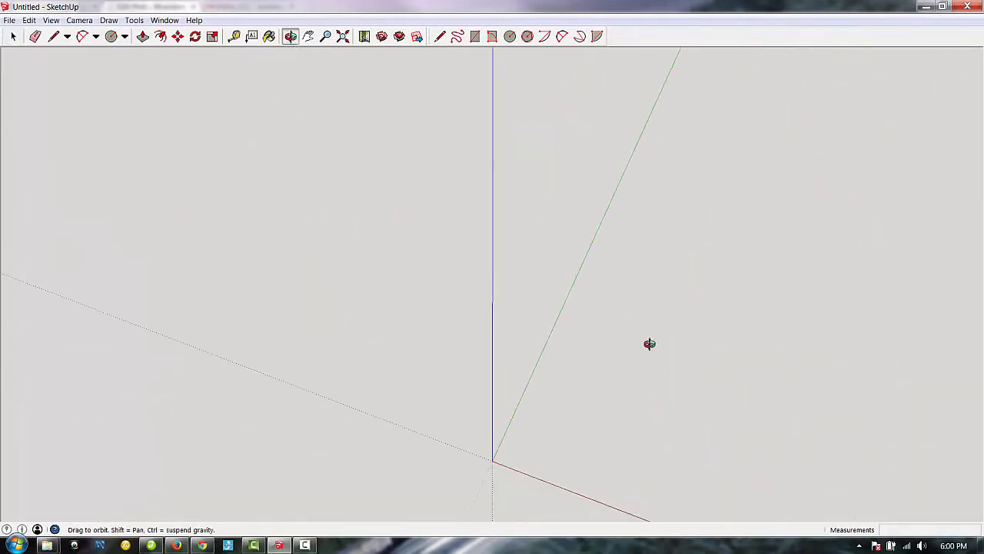
pyautogui.doubleClick(646, 378)
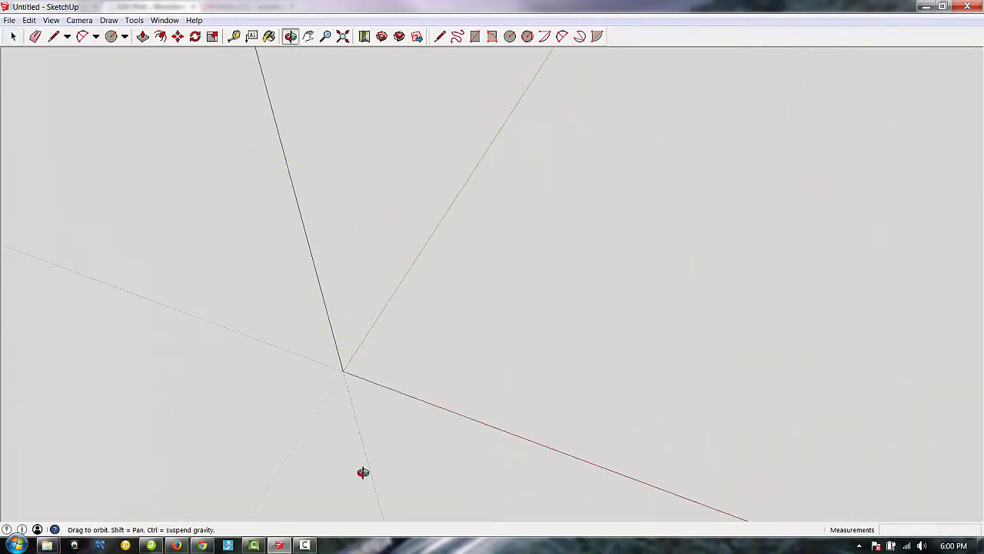
pyautogui.click(111, 36)
pyautogui.click(125, 36)
pyautogui.click(129, 54)
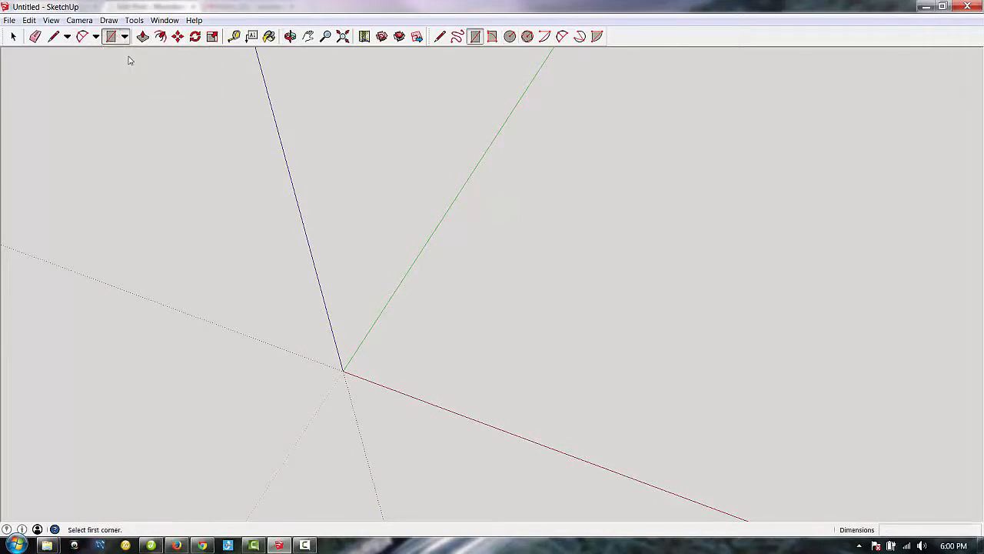
pyautogui.click(380, 368)
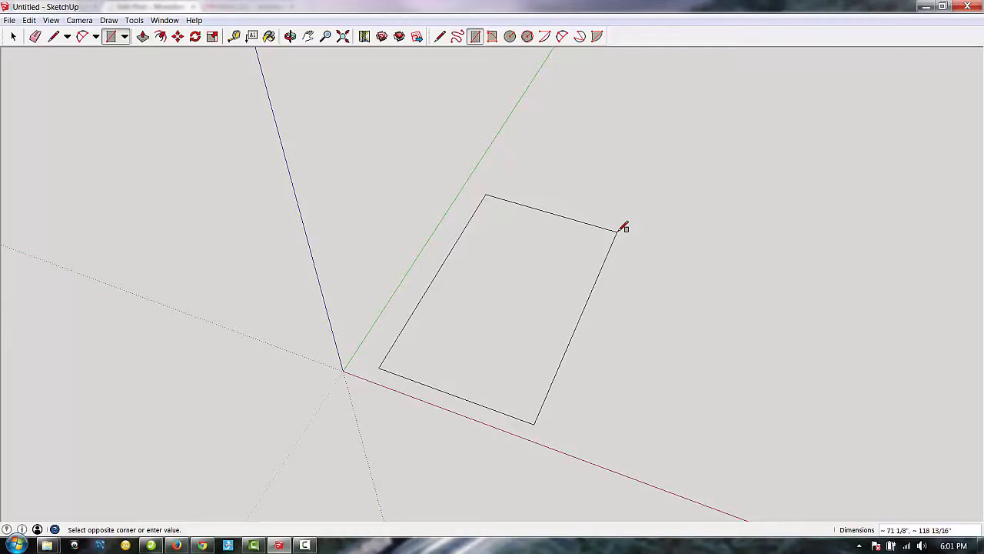
pyautogui.write('60')
pyautogui.write(',12')
pyautogui.press('Return')
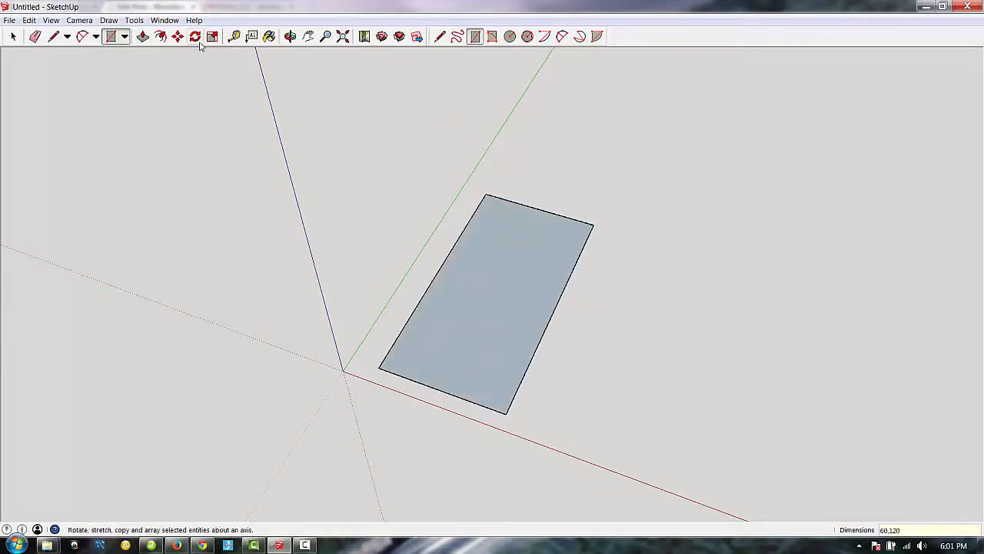
# Step: Offset the rectangle's edges outward by 4 inches to outline the closet walls
pyautogui.click(160, 37)
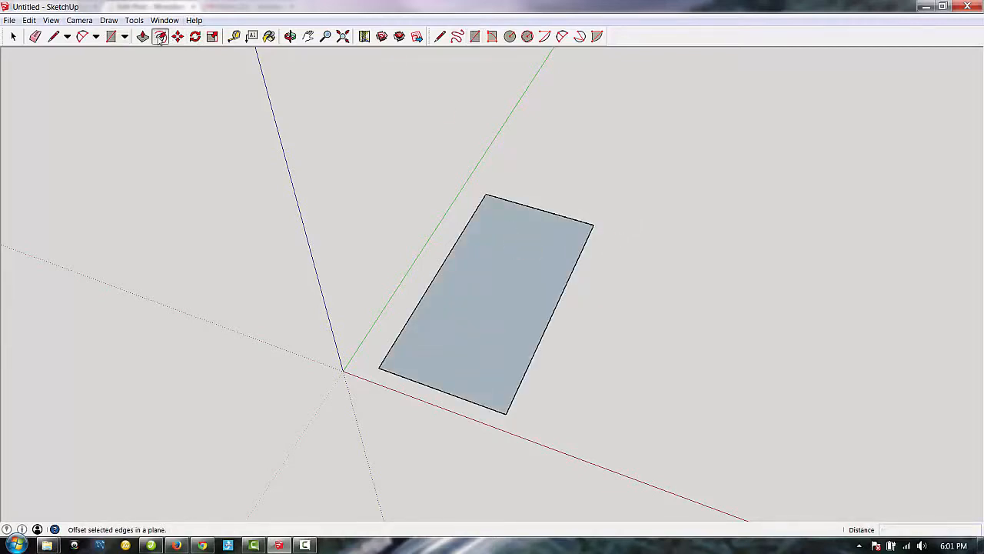
pyautogui.click(550, 218)
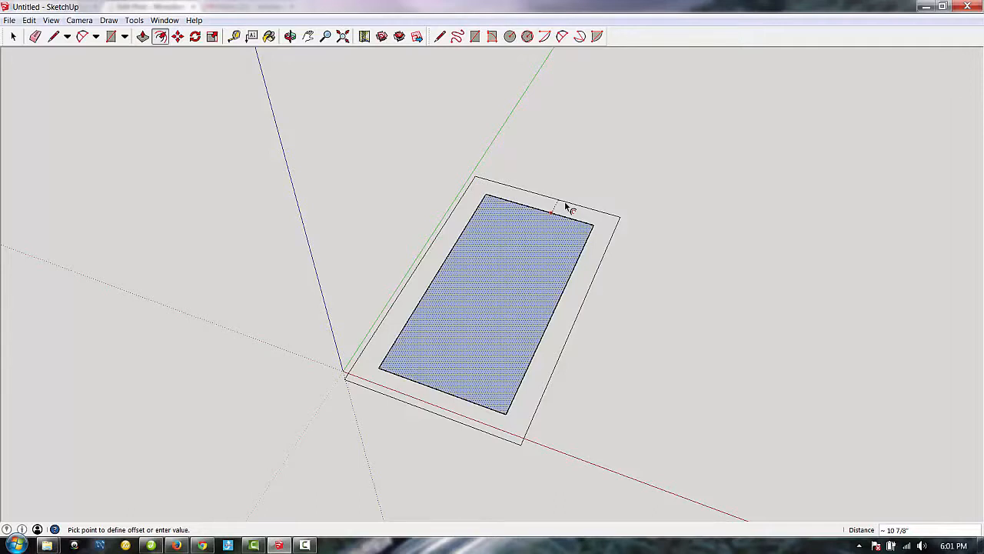
pyautogui.write('4')
pyautogui.press('Return')
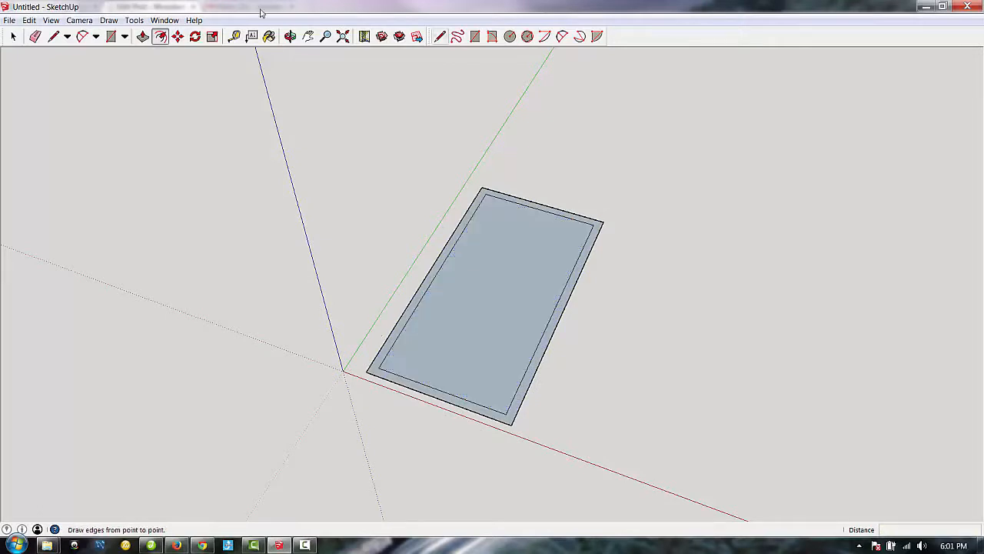
# Step: Push/Pull the border between the two rectangles up 96 inches to form the walls
pyautogui.click(143, 37)
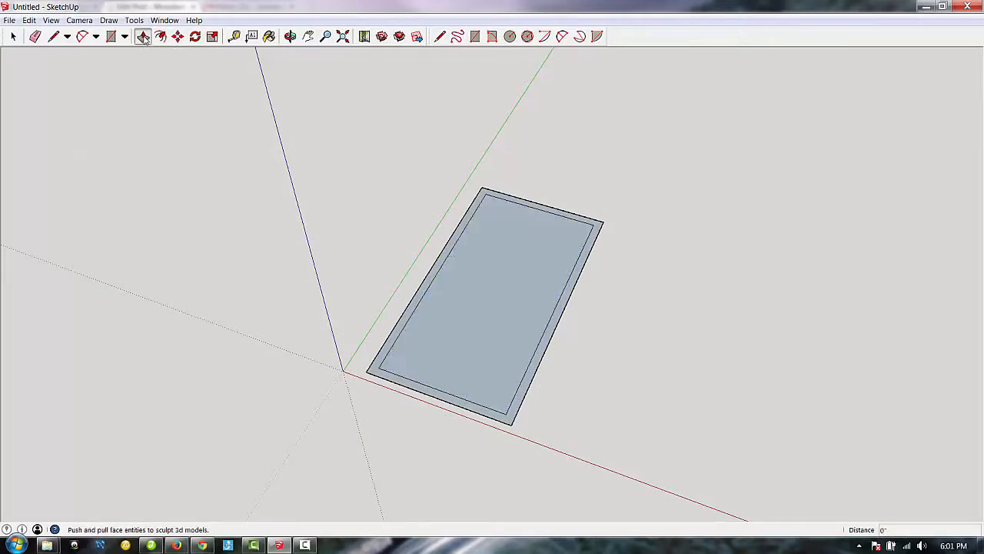
pyautogui.click(392, 385)
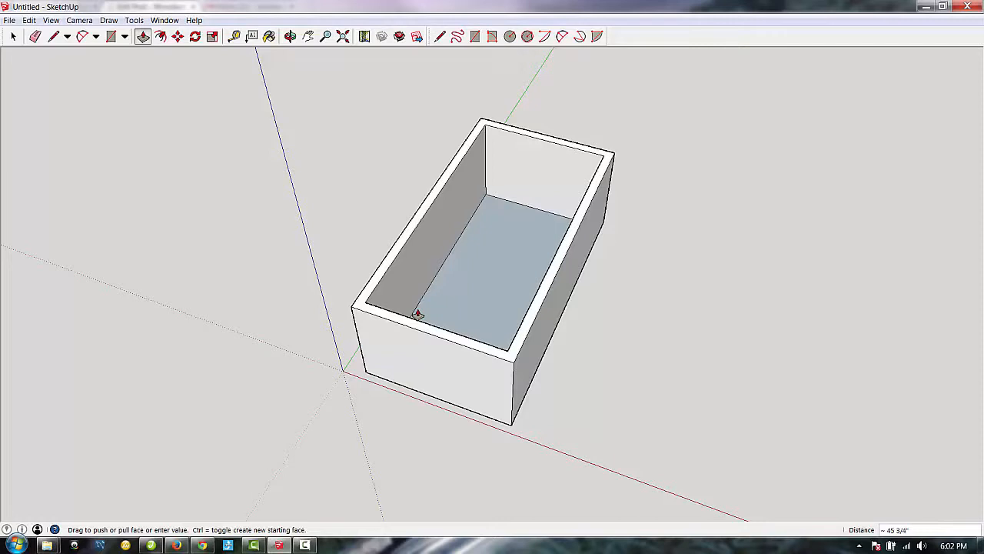
pyautogui.write('8')
pyautogui.press('Return')
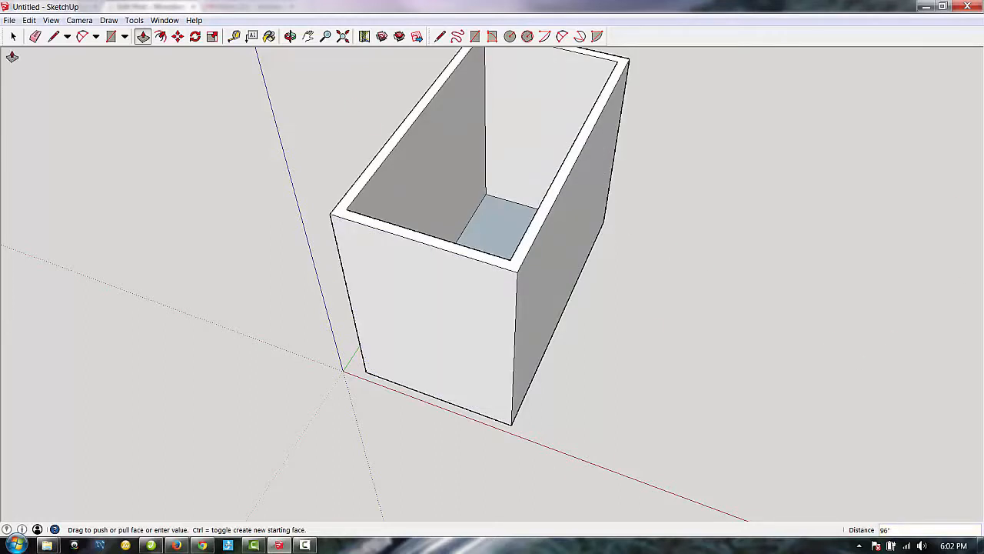
# Step: Place a section plane on the outer face of the front short wall
pyautogui.click(290, 37)
pyautogui.moveTo(476, 338); pyautogui.dragTo(500, 255)
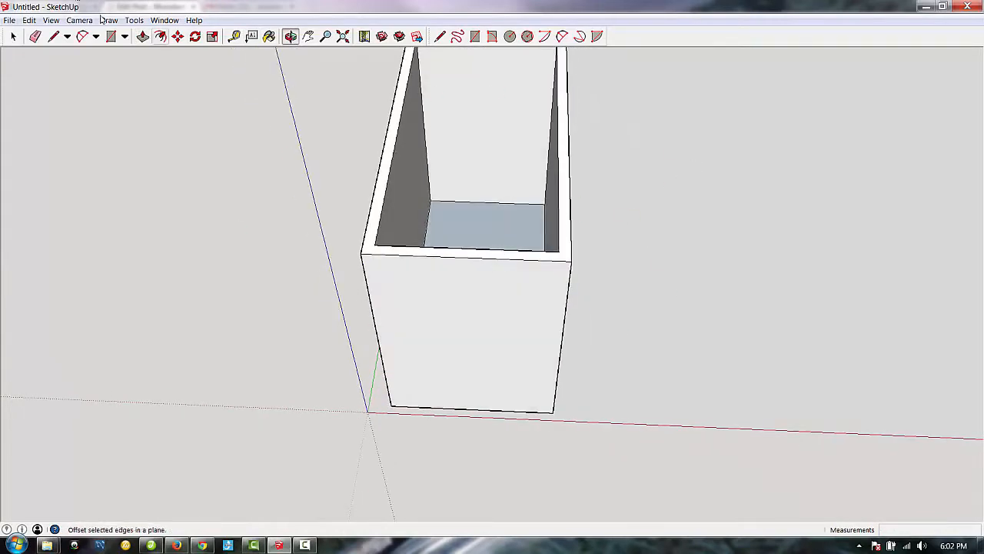
pyautogui.moveTo(374, 154); pyautogui.dragTo(500, 228)
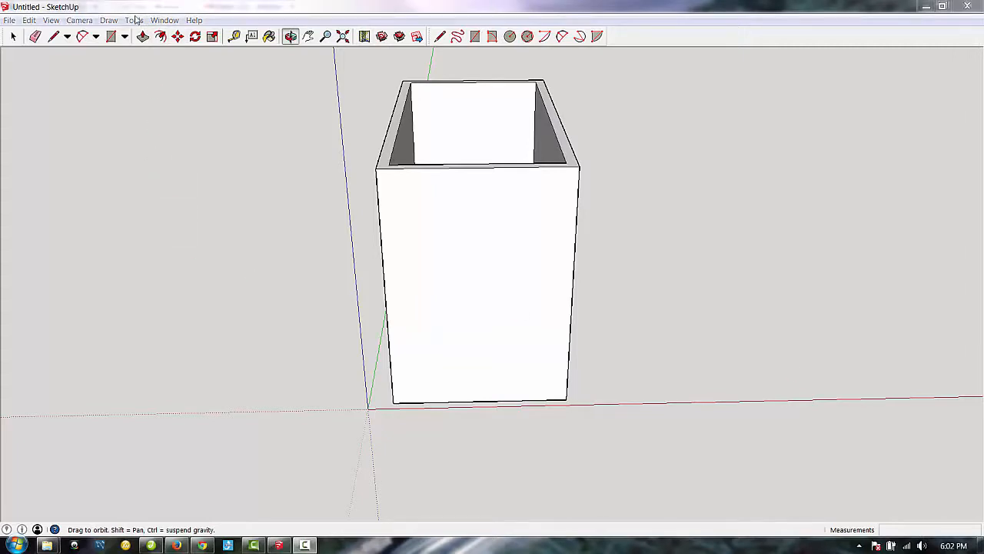
pyautogui.click(135, 19)
pyautogui.moveTo(165, 20)
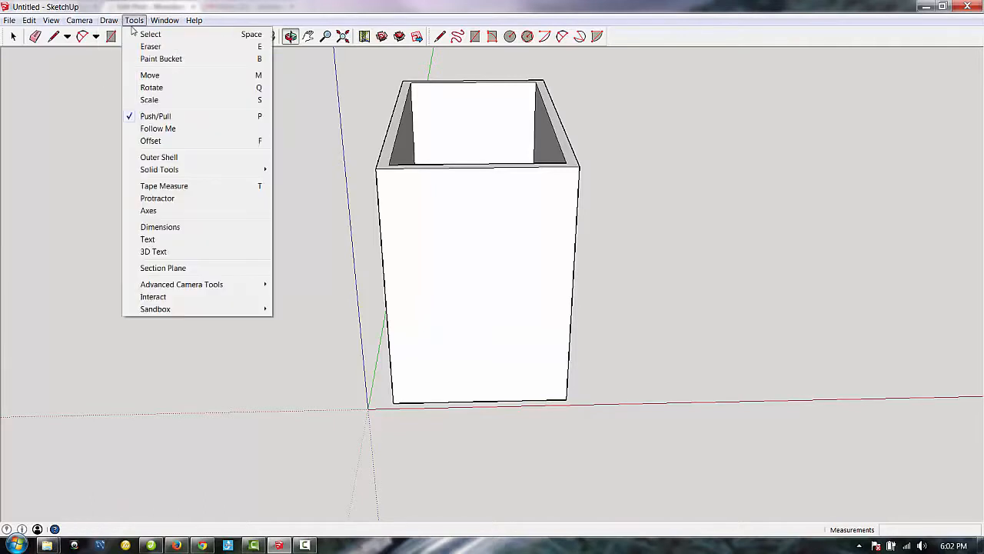
pyautogui.click(159, 268)
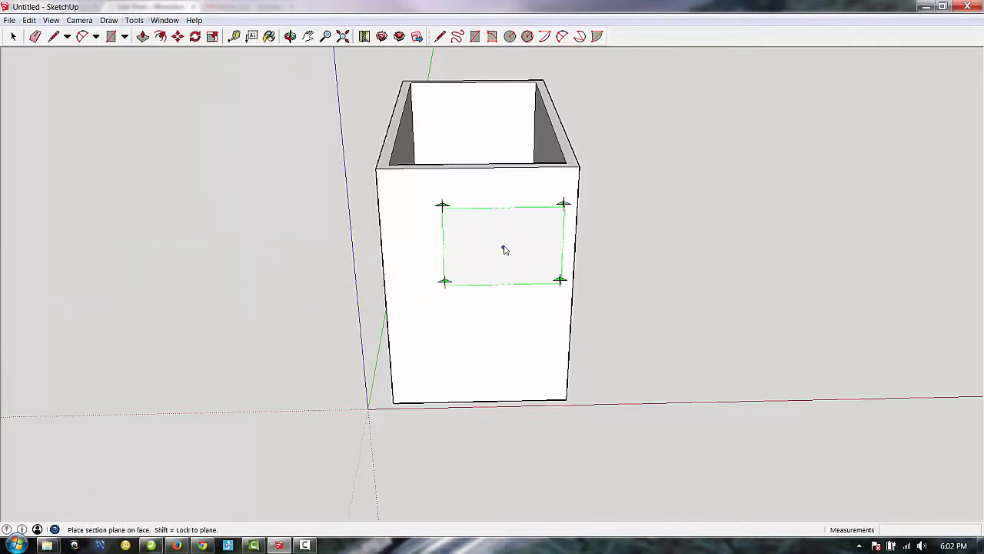
pyautogui.click(487, 252)
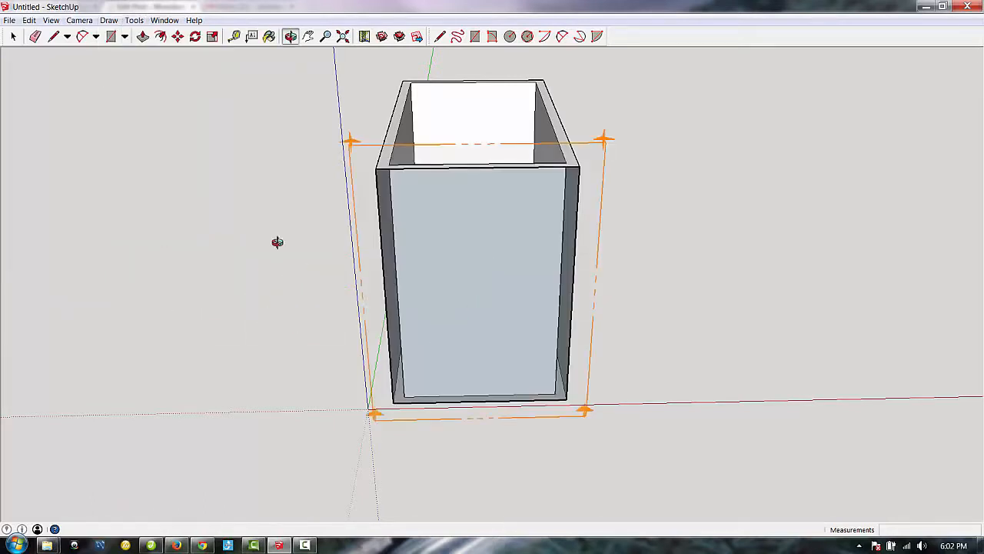
# Step: Add a second section plane on the face exposed behind the first cut, opening up the closet interior
pyautogui.click(133, 20)
pyautogui.click(163, 268)
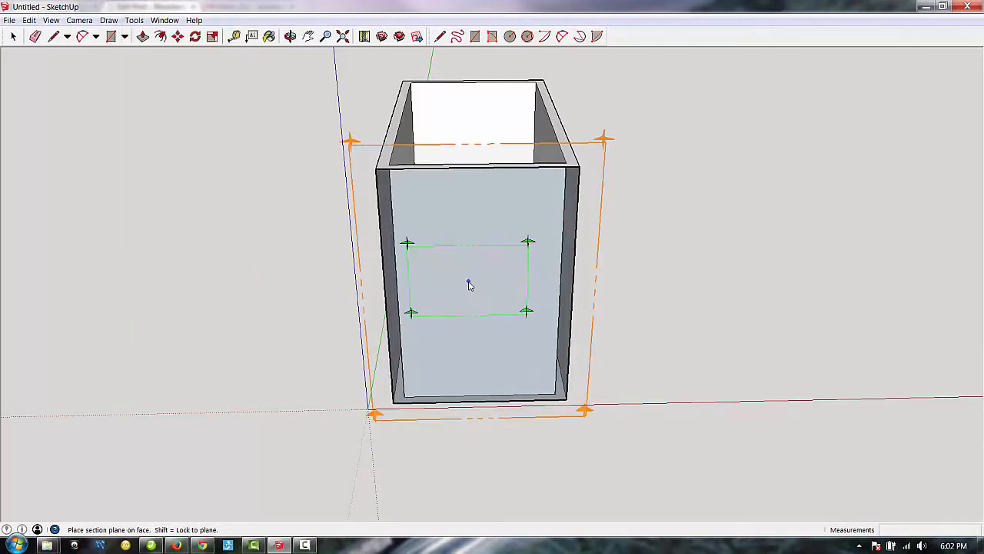
pyautogui.click(469, 285)
# Step: Create a horizontal guide on the back wall 18 inches above the floor edge with the Tape Measure
pyautogui.press('o')
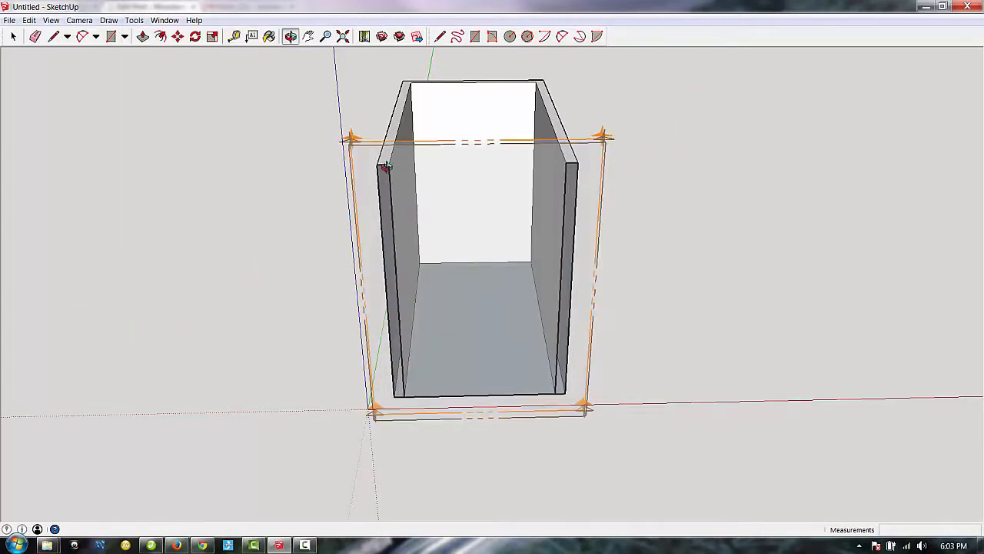
pyautogui.scroll(3, 596, 77)
pyautogui.scroll(-1, 884, 246)
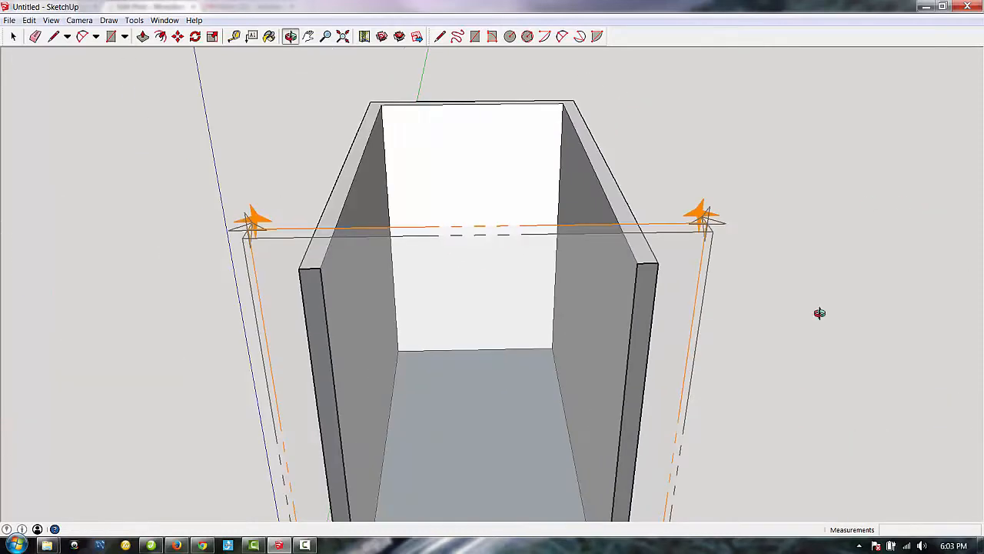
pyautogui.scroll(5, 569, 392)
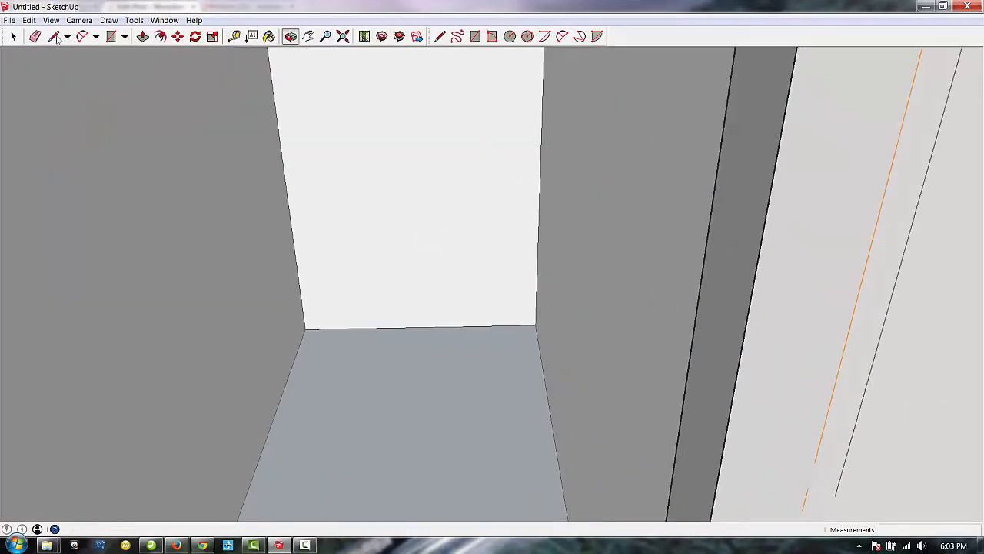
pyautogui.click(234, 36)
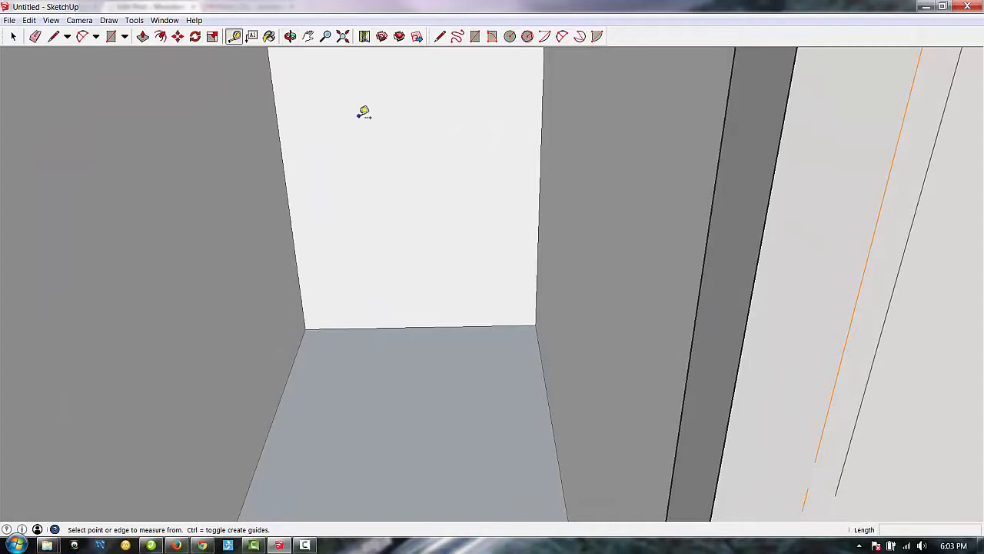
pyautogui.click(481, 325)
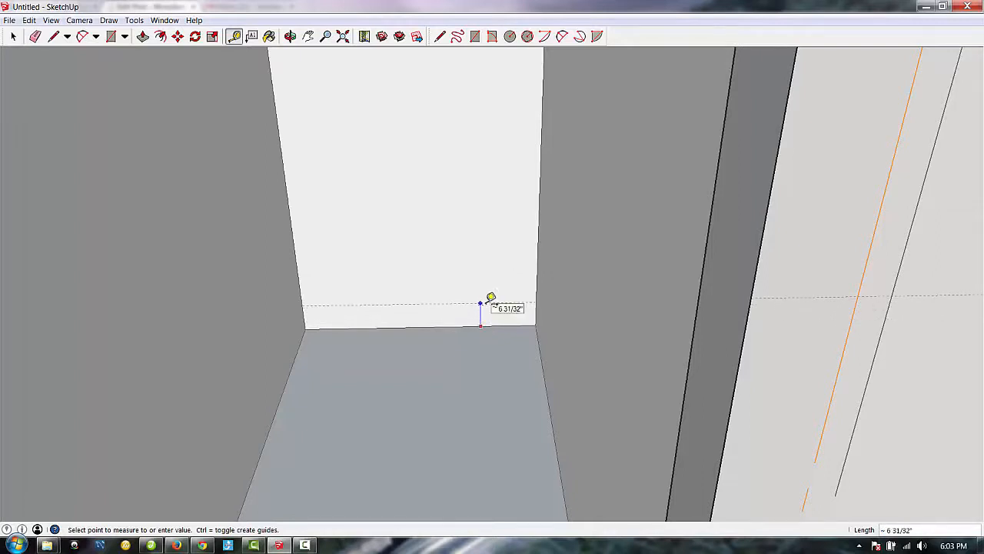
pyautogui.write('18')
pyautogui.press('Return')
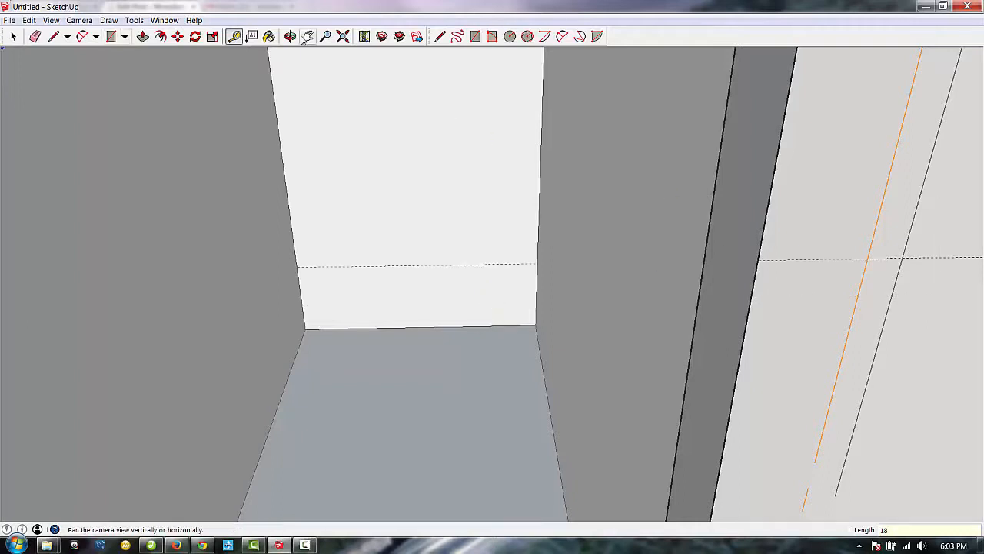
# Step: Draw a 3/4 by 60 inch rectangle across the back wall, directly below the guide
pyautogui.click(111, 36)
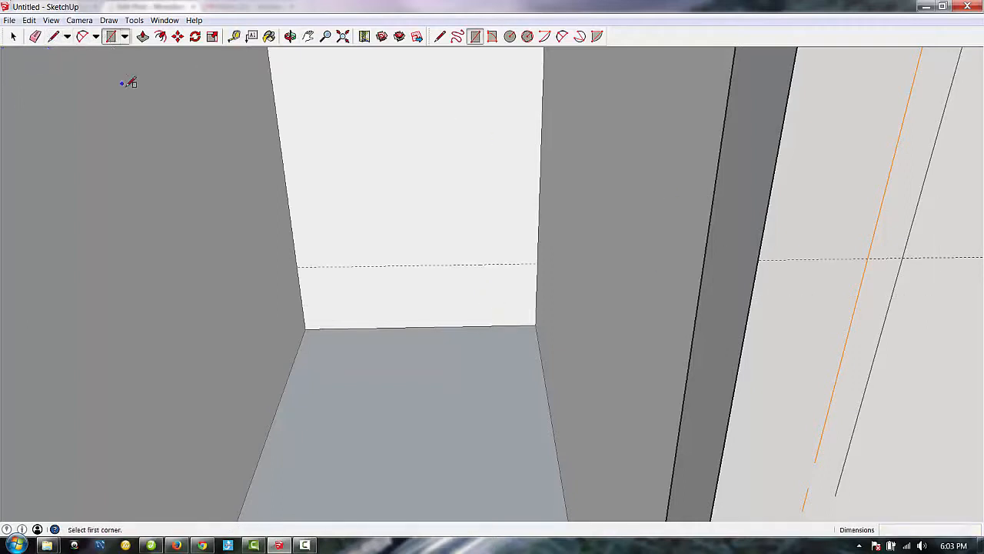
pyautogui.click(298, 266)
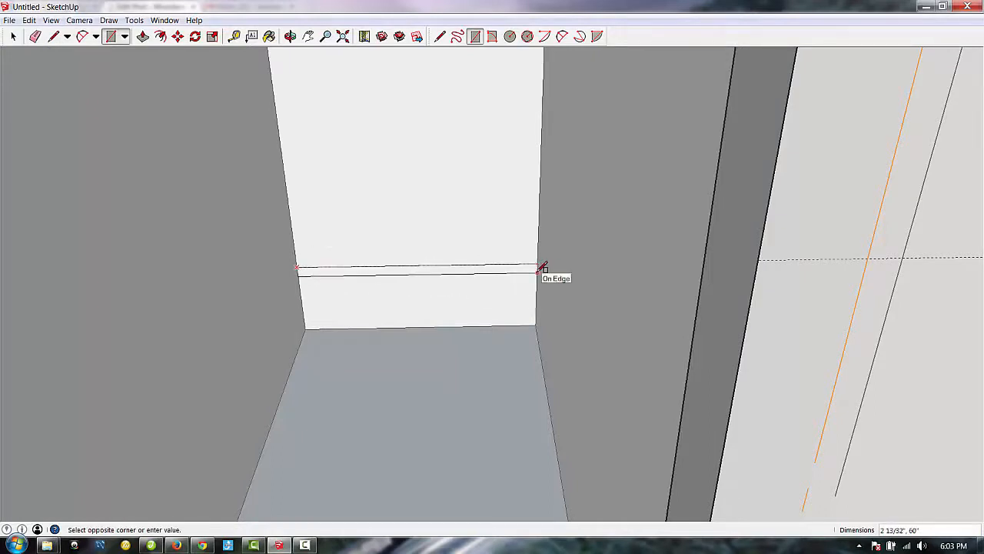
pyautogui.scroll(2, 542, 268)
pyautogui.scroll(2, 542, 268)
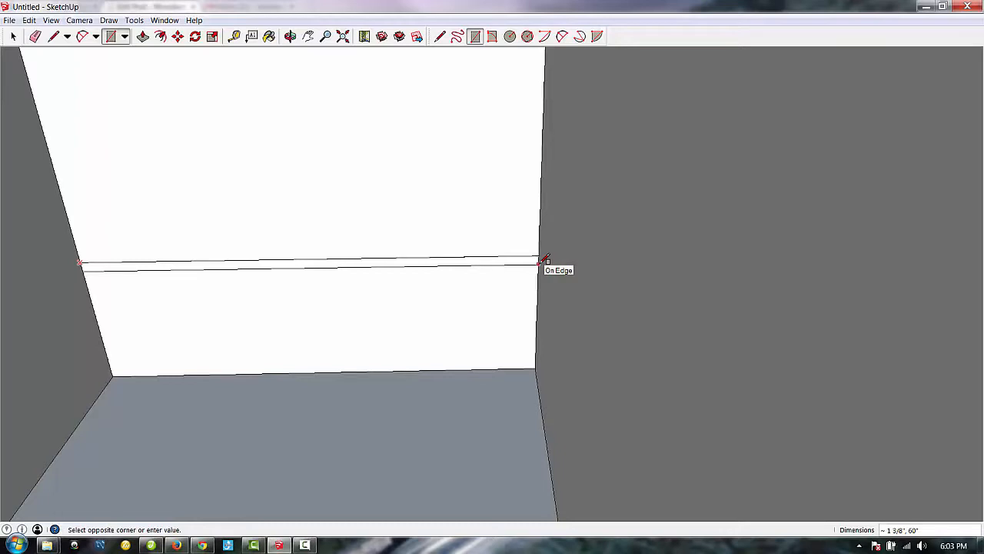
pyautogui.write('3/4,60')
pyautogui.press('Return')
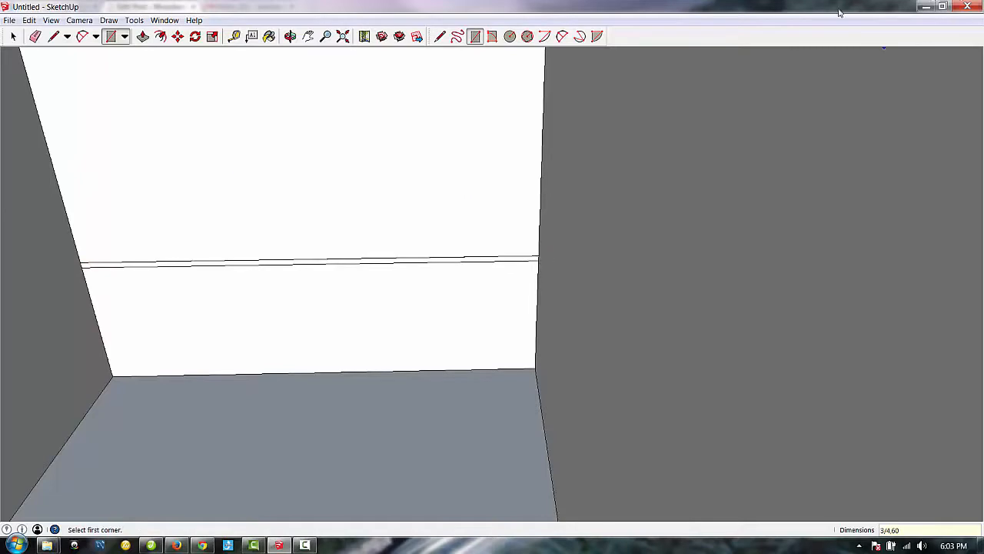
# Step: Push/Pull the thin strip on the back wall out 19 inches to form a shelf
pyautogui.click(142, 36)
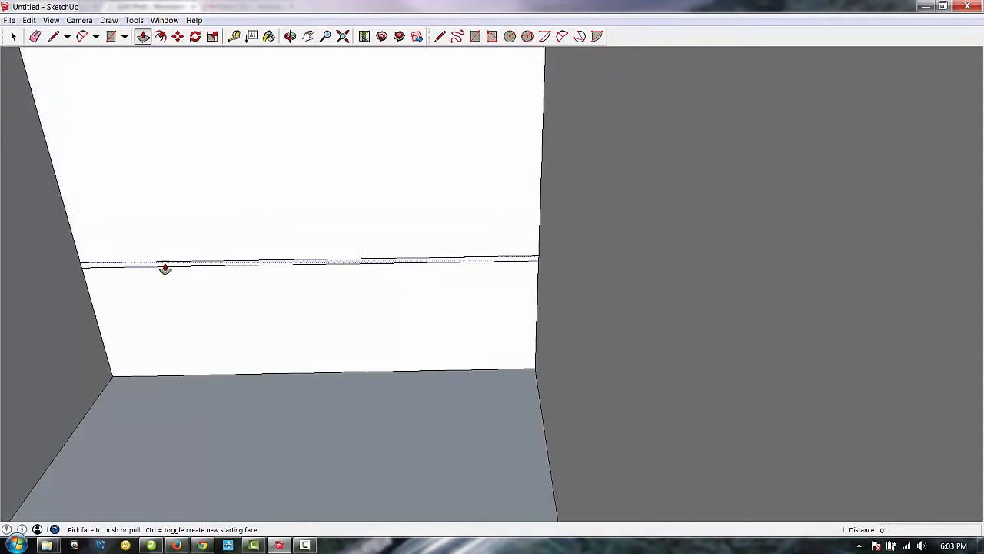
pyautogui.click(165, 268)
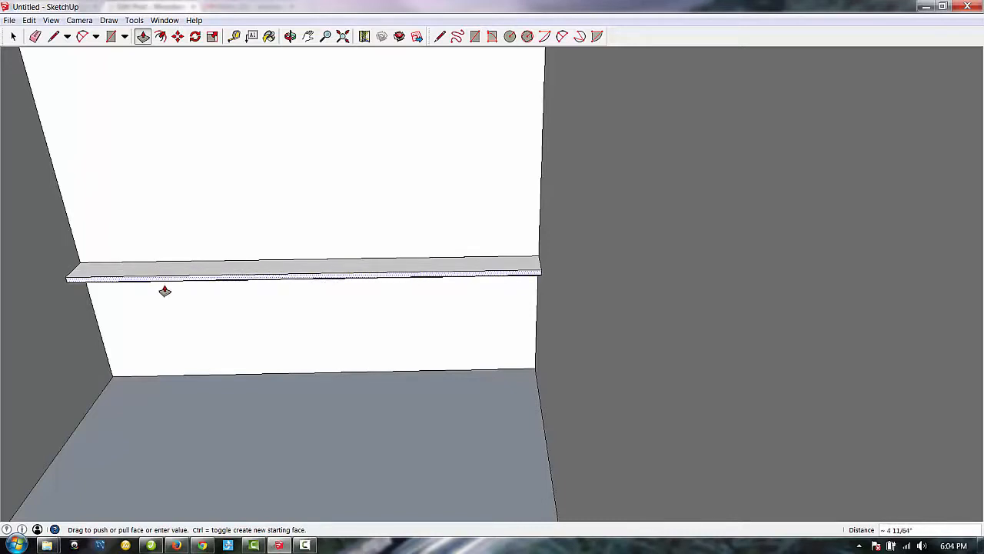
pyautogui.write('19')
pyautogui.press('Return')
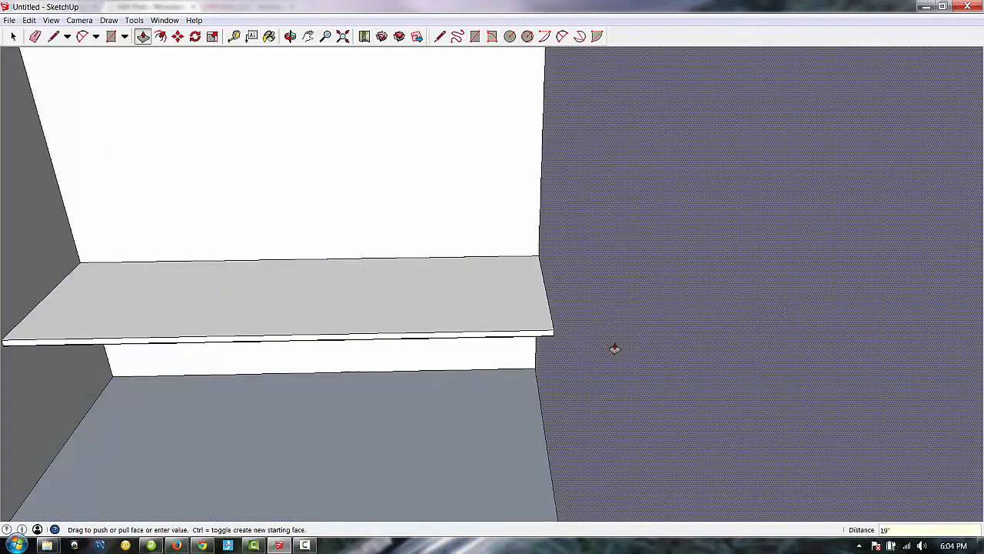
pyautogui.scroll(2, 809, 304)
pyautogui.scroll(-3, 817, 295)
pyautogui.scroll(-1, 865, 289)
pyautogui.scroll(-2, 393, 280)
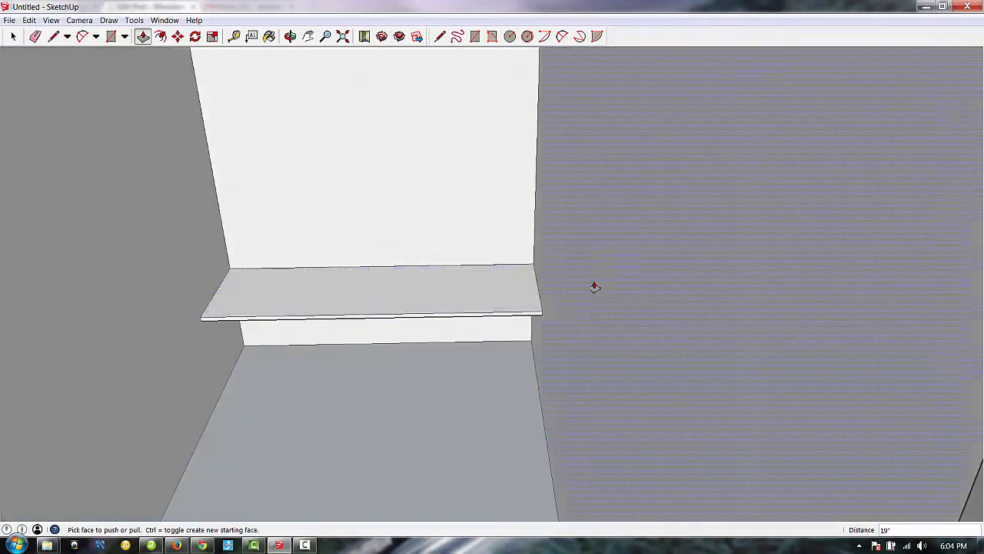
pyautogui.scroll(3, 441, 274)
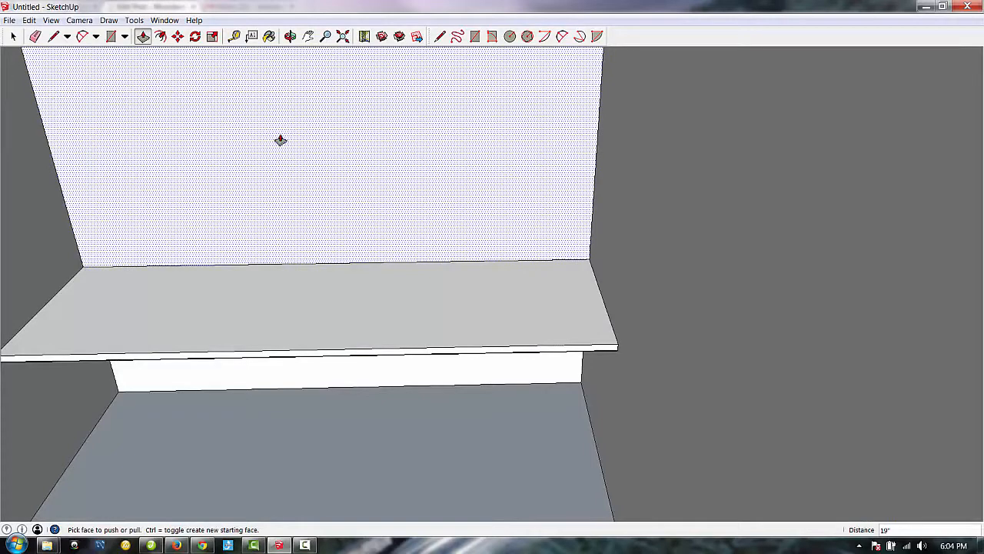
pyautogui.scroll(-2, 622, 215)
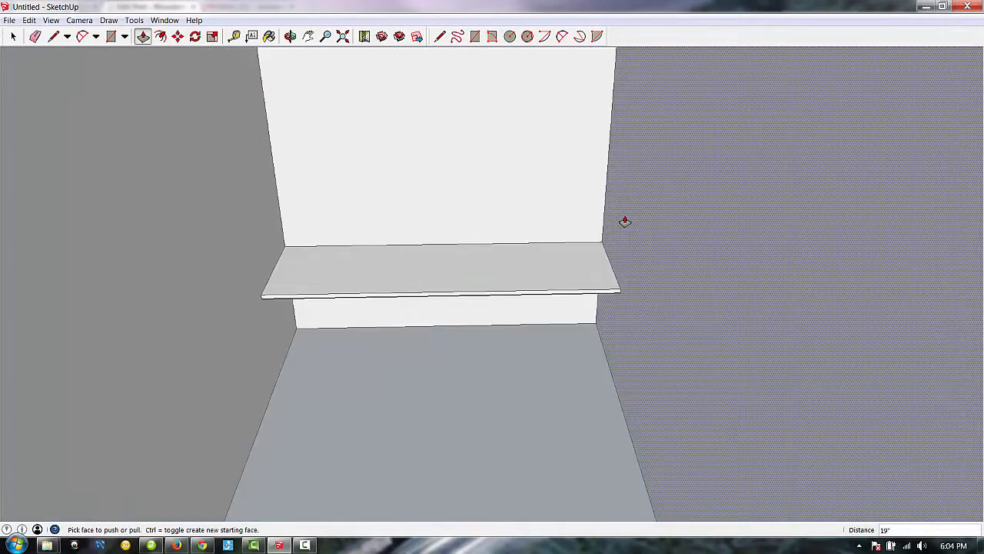
pyautogui.scroll(2, 622, 220)
pyautogui.scroll(-1, 602, 223)
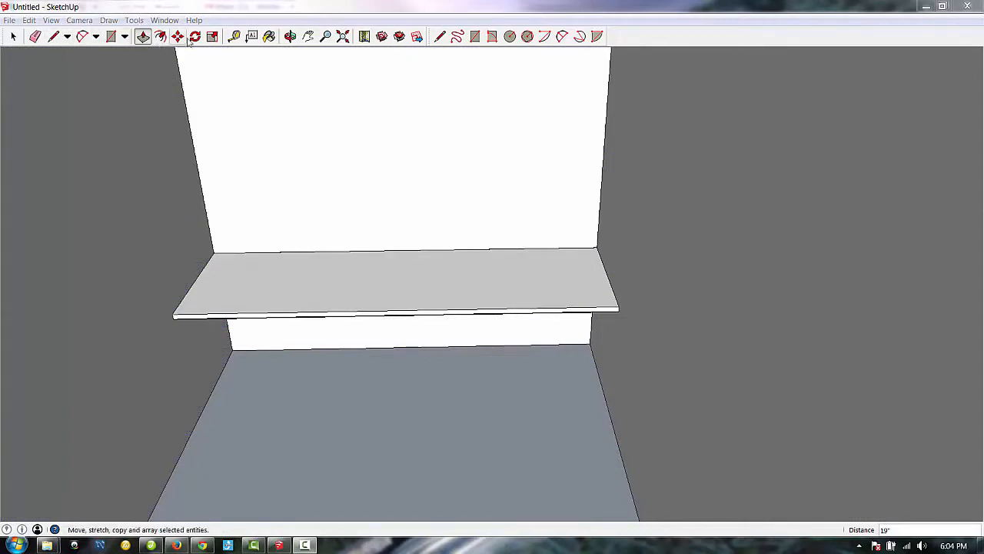
pyautogui.click(234, 36)
pyautogui.click(208, 221)
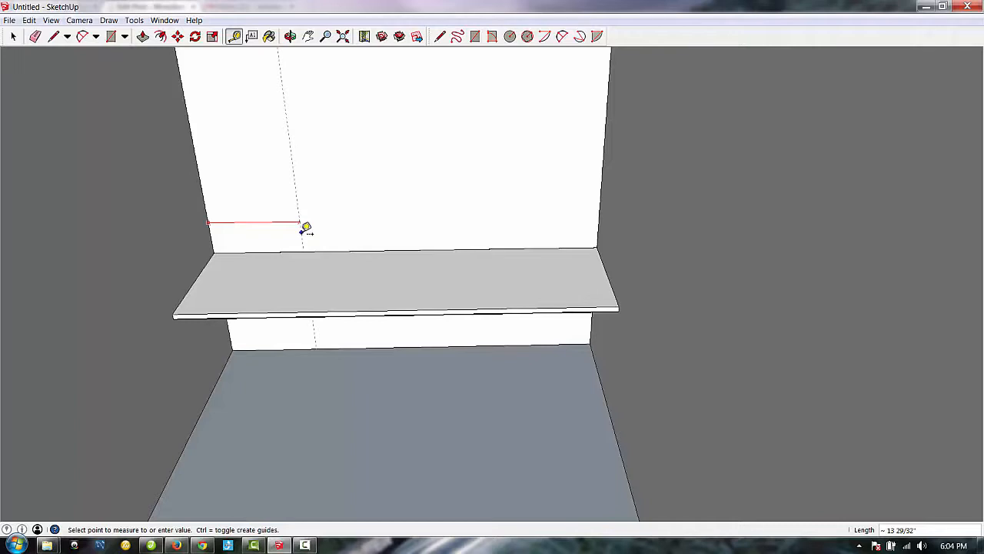
pyautogui.press('Return')
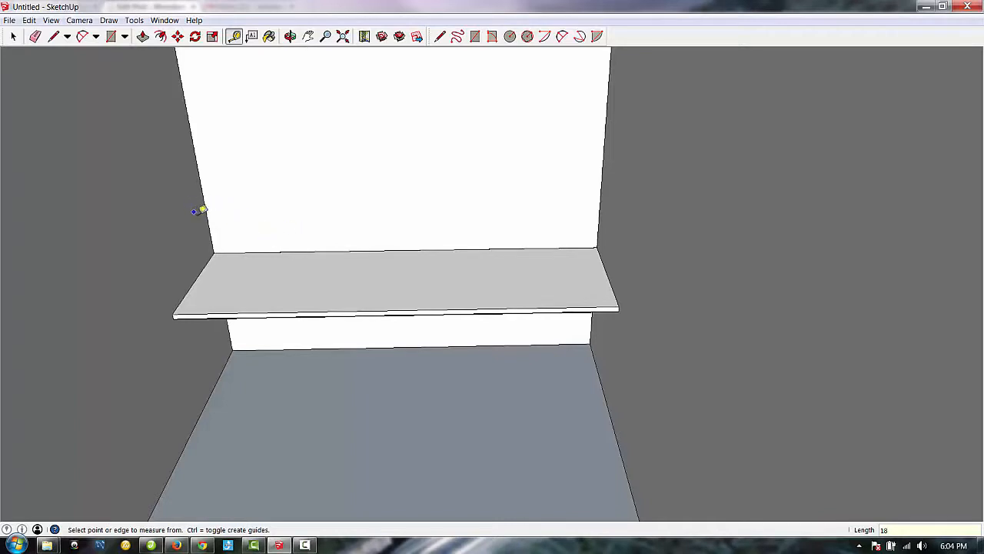
pyautogui.click(207, 217)
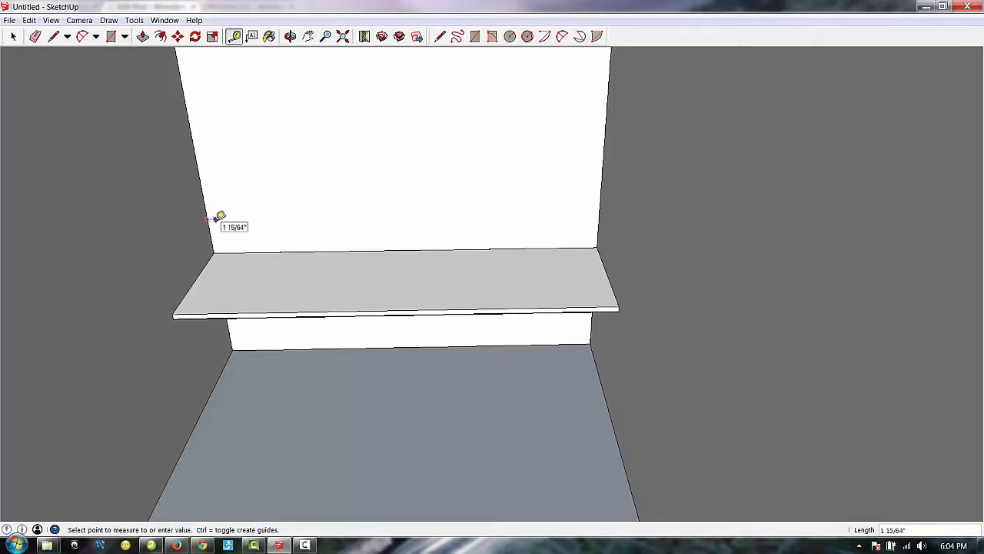
pyautogui.press('Escape')
pyautogui.click(203, 198)
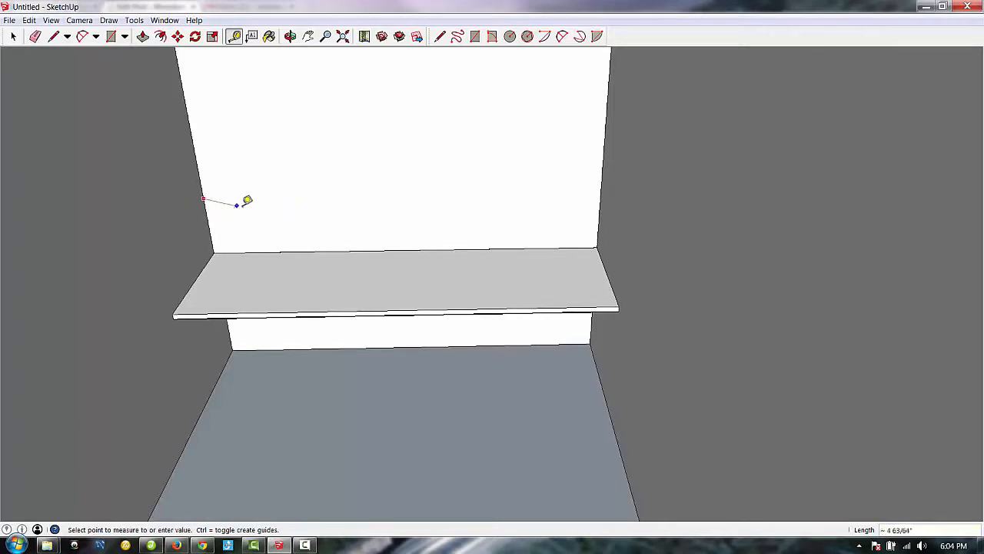
pyautogui.press('Escape')
pyautogui.click(201, 189)
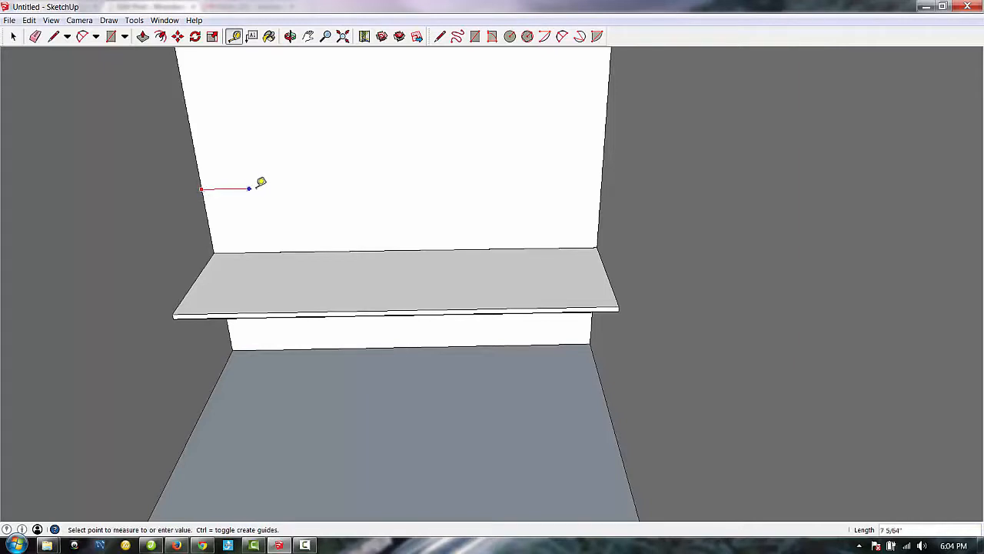
pyautogui.click(262, 187)
# Step: Create a vertical guide on the back wall 16 inches in from its left edge with the Tape Measure
pyautogui.scroll(3, 241, 269)
pyautogui.scroll(-5, 307, 213)
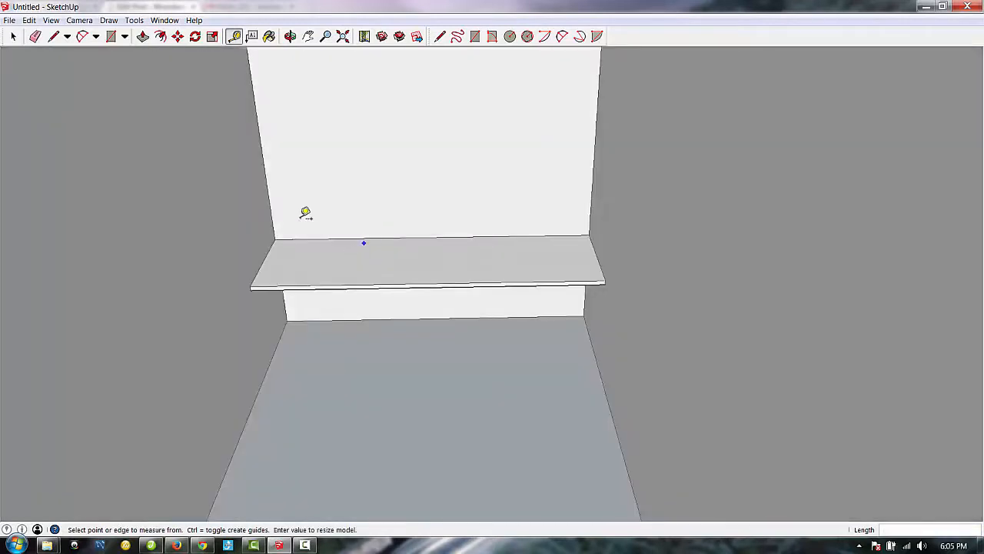
pyautogui.scroll(3, 281, 224)
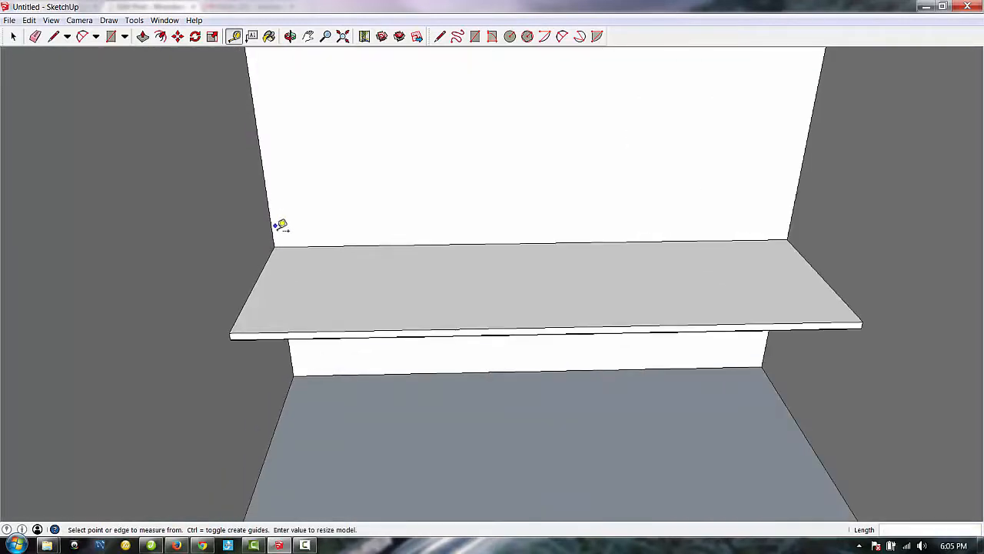
pyautogui.click(273, 228)
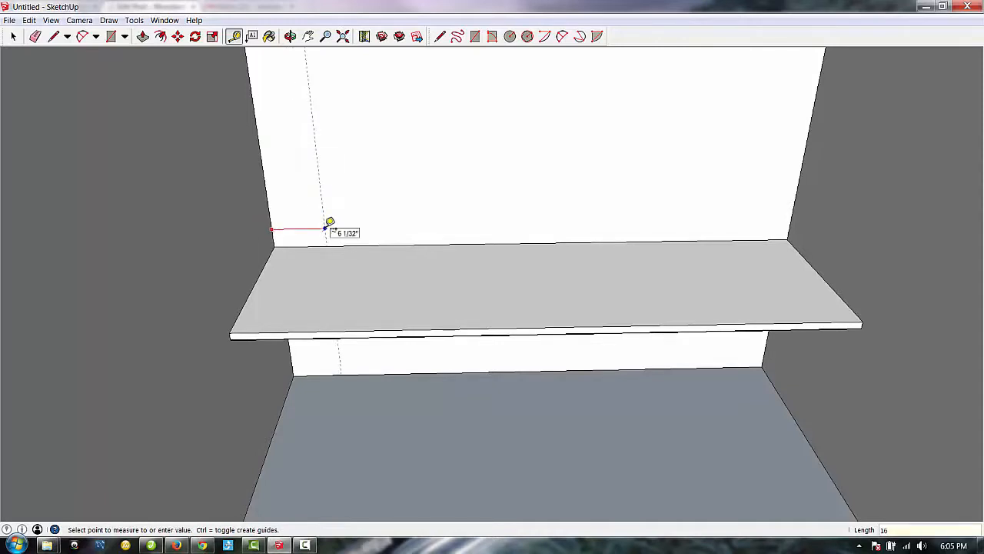
pyautogui.write('16')
pyautogui.press('Return')
# Step: Draw a 3/4 by 60 inch upright rectangle on the back wall, rising from the shelf along the left side of the guide
pyautogui.scroll(-3, 241, 345)
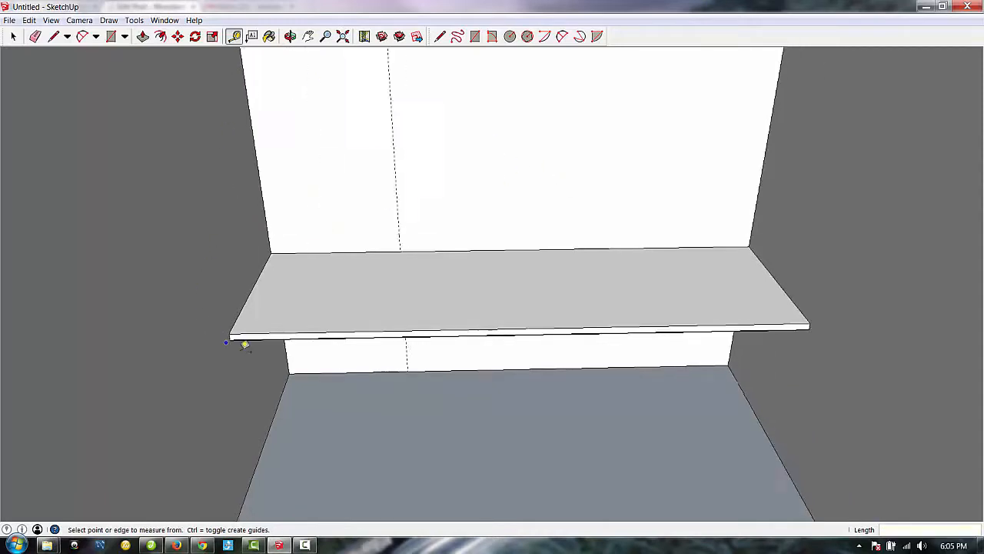
pyautogui.scroll(-1, 729, 333)
pyautogui.scroll(-2, 697, 300)
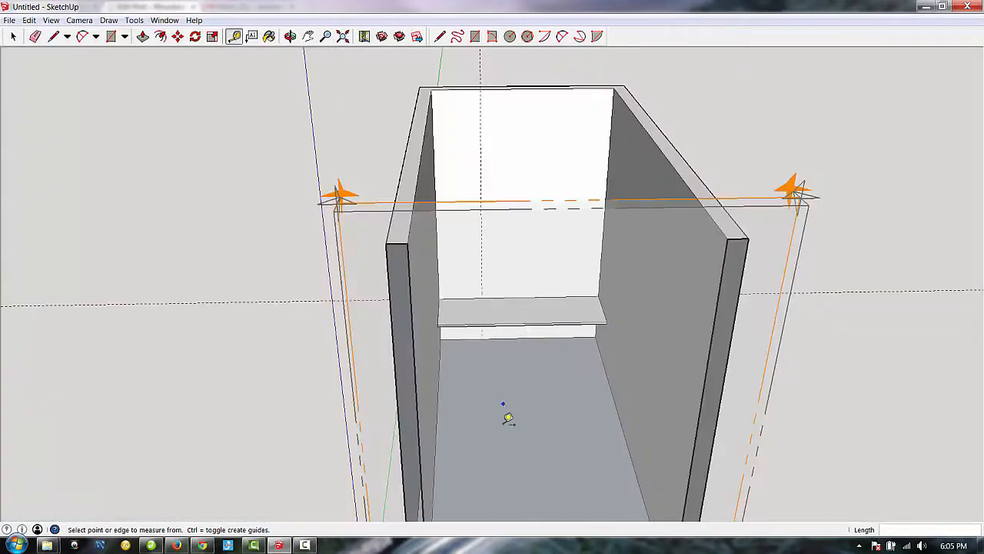
pyautogui.scroll(3, 586, 323)
pyautogui.scroll(2, 422, 189)
pyautogui.scroll(-3, 572, 261)
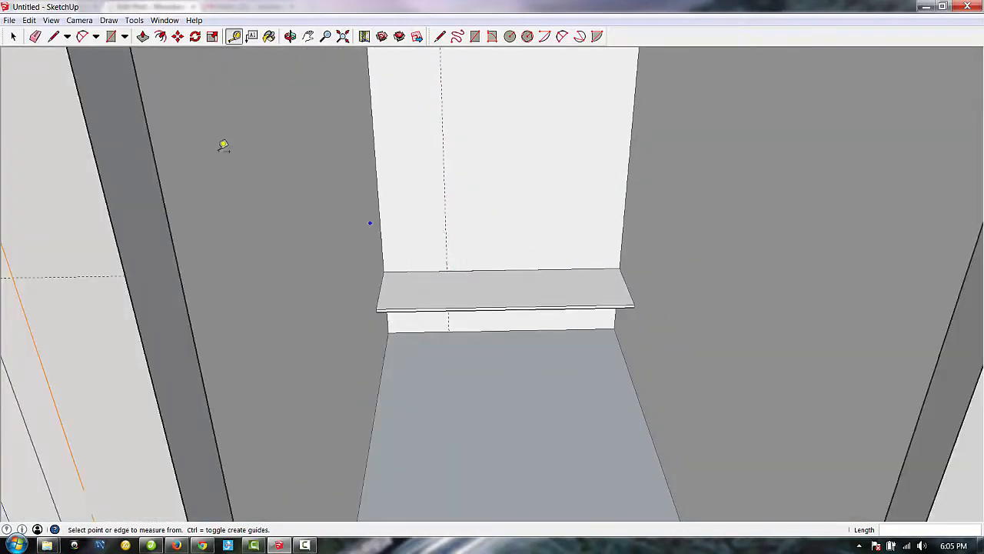
pyautogui.click(112, 37)
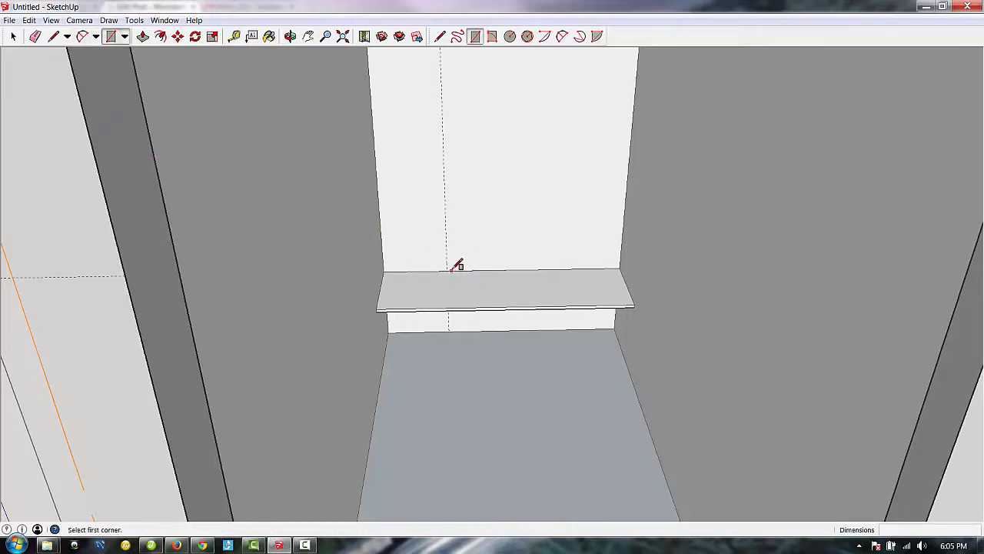
pyautogui.scroll(4, 451, 269)
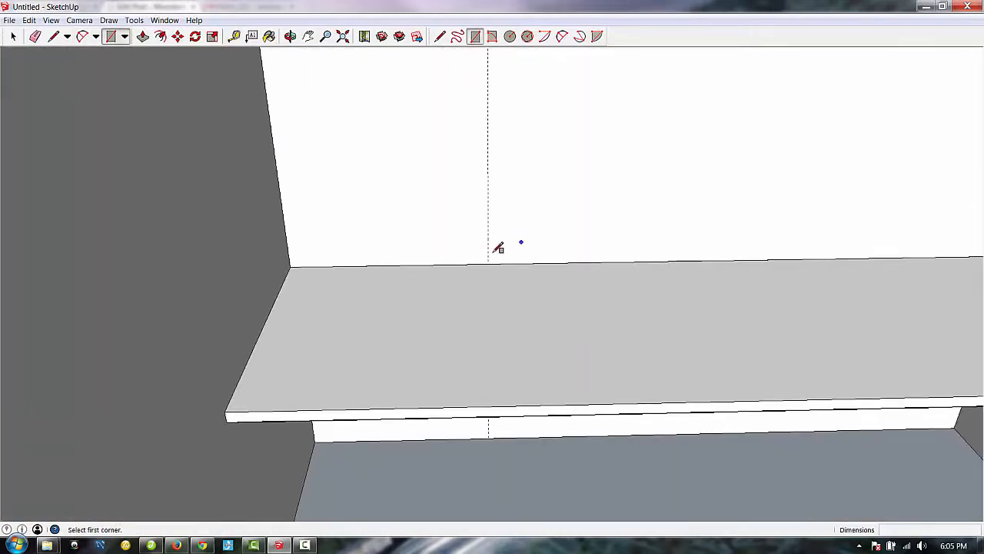
pyautogui.click(488, 264)
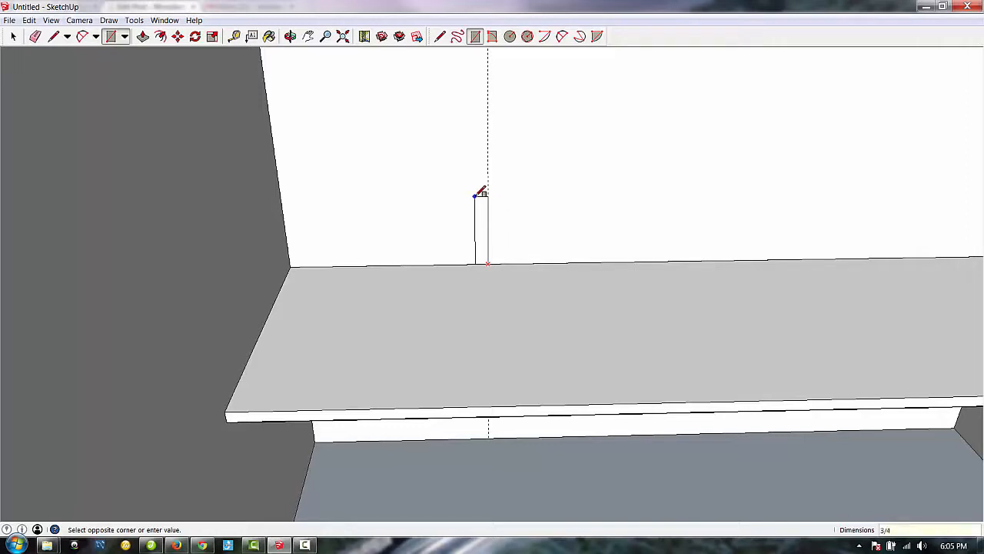
pyautogui.write('0')
pyautogui.press('Return')
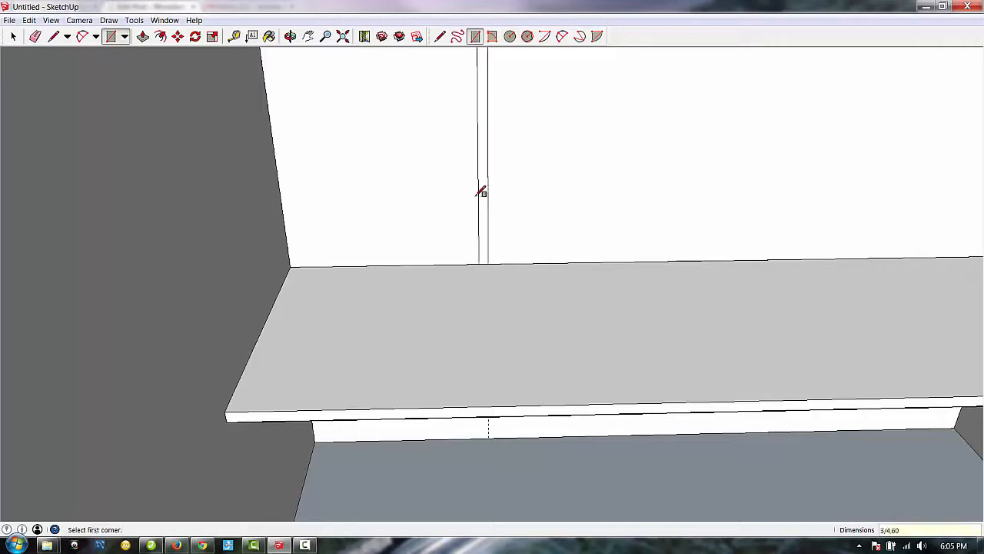
# Step: Draw a 60 by 3/4 inch upright rectangle on the back wall from the shelf's back left corner
pyautogui.click(290, 268)
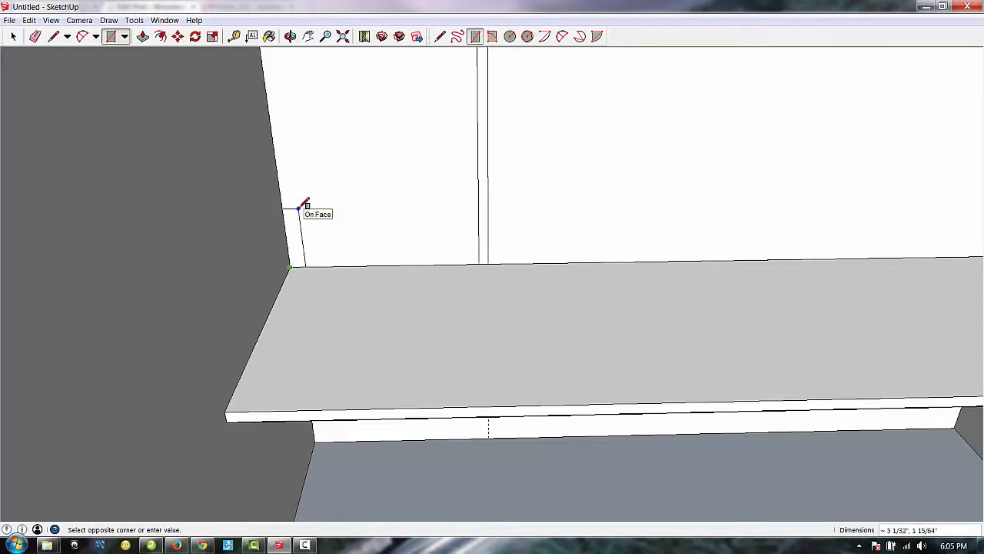
pyautogui.write('60,3/4')
pyautogui.press('Return')
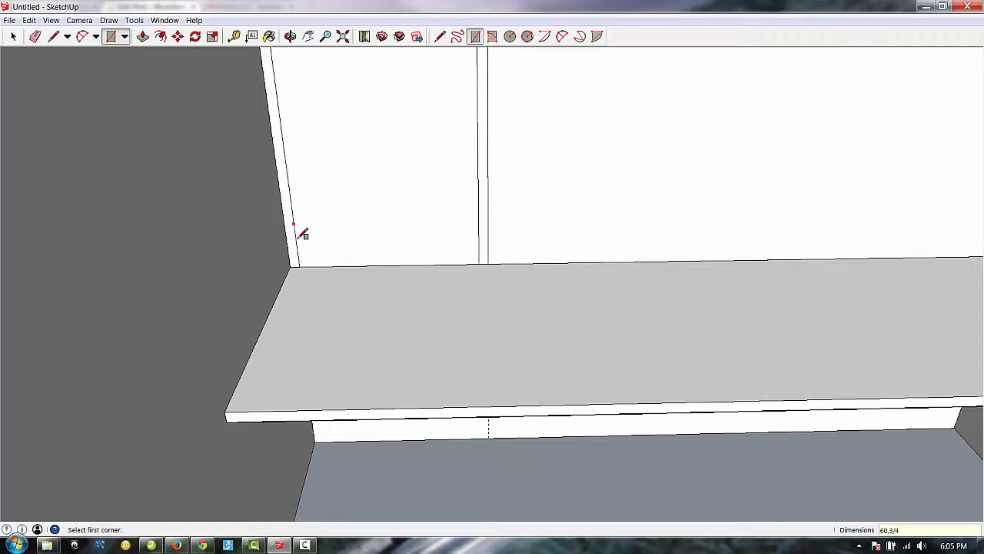
# Step: Measure the shelf's depth from the back wall to its front edge with the Tape Measure
pyautogui.scroll(-5, 338, 315)
pyautogui.scroll(3, 485, 283)
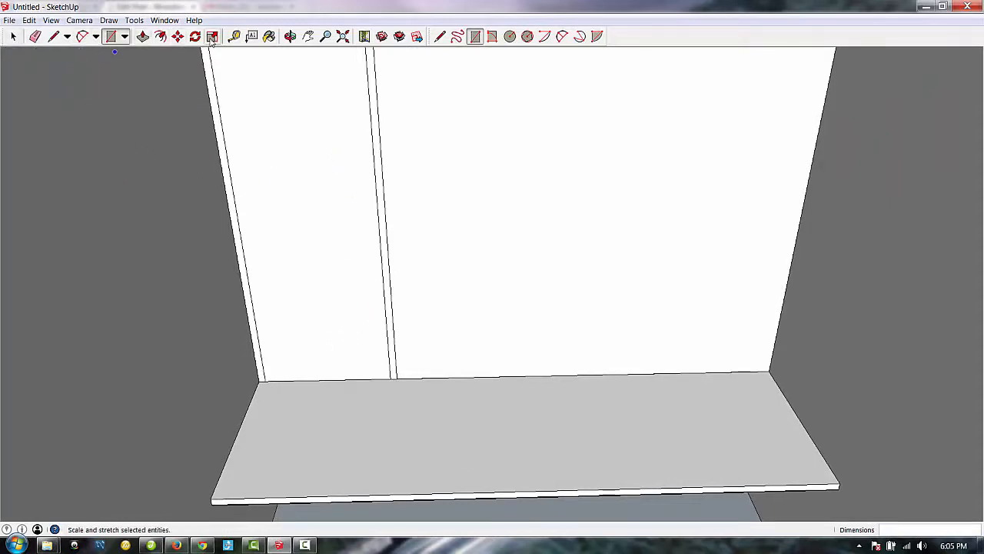
pyautogui.click(233, 36)
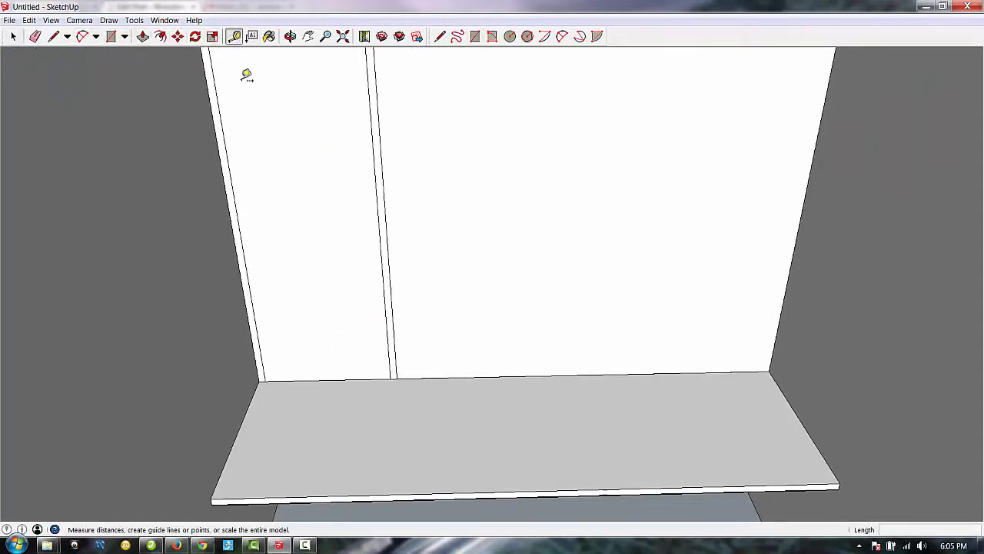
pyautogui.click(300, 380)
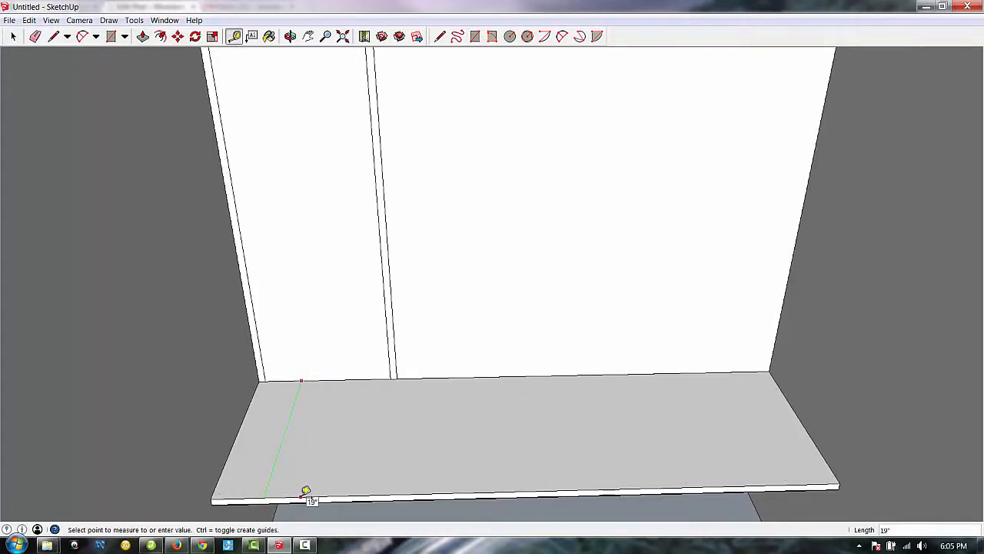
pyautogui.click(305, 492)
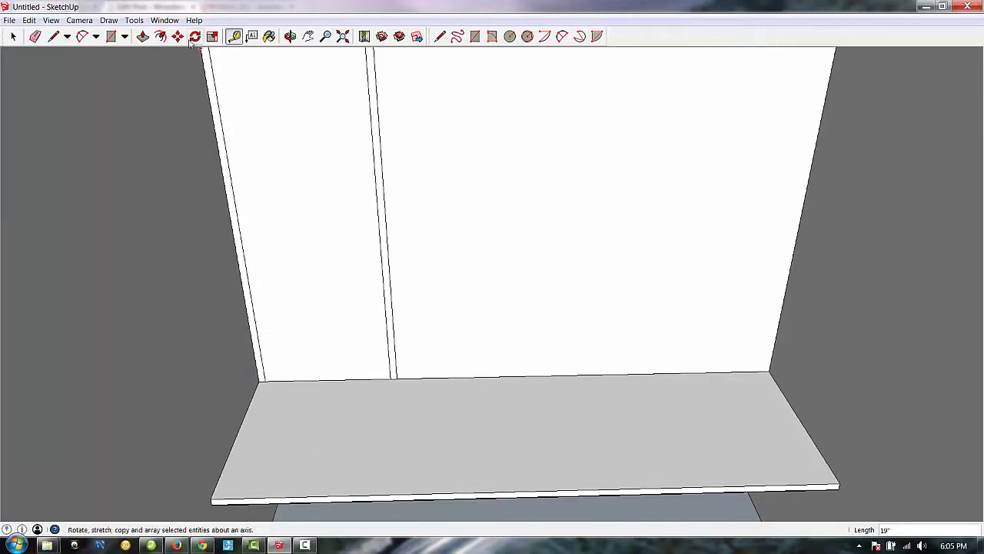
# Step: Push/Pull both upright strips on the back wall out 17 inches to form vertical panels above the shelf
pyautogui.click(143, 37)
pyautogui.click(241, 274)
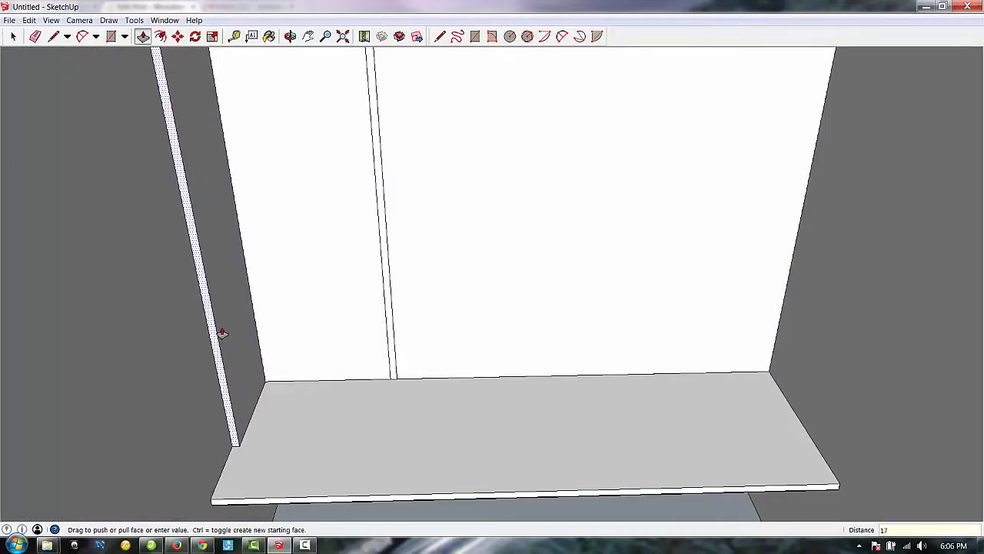
pyautogui.write('17')
pyautogui.press('Return')
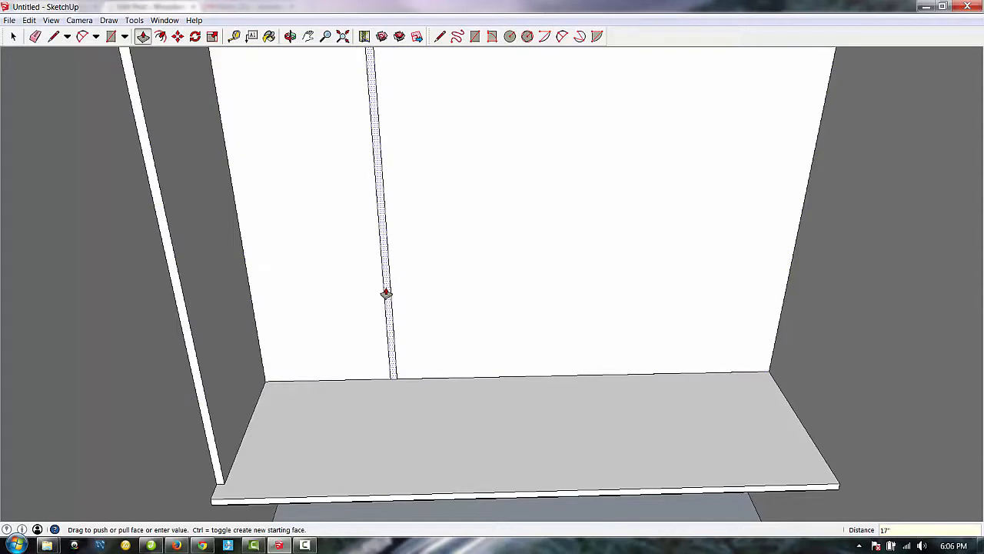
pyautogui.click(387, 293)
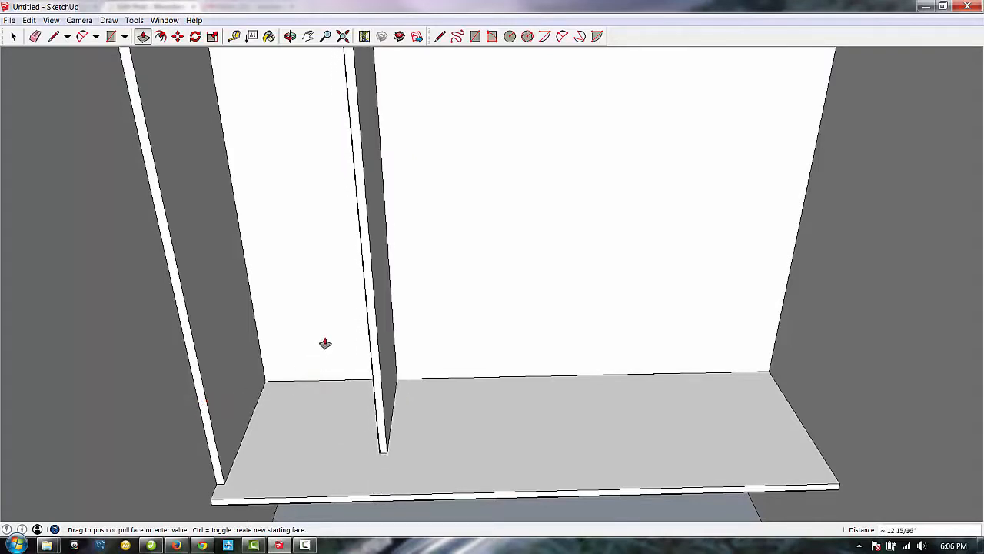
pyautogui.click(196, 389)
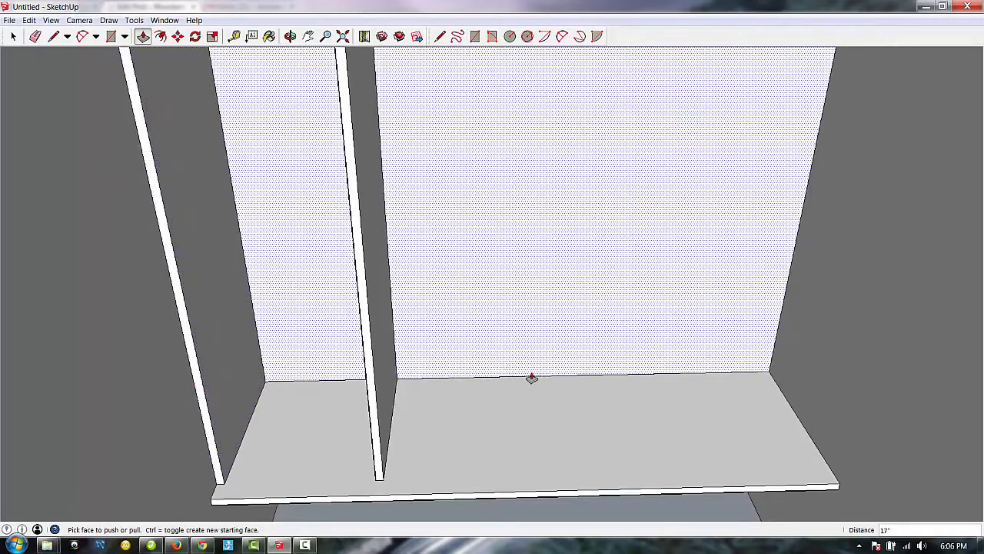
# Step: Draw an 18 by 3/4 inch rectangle on the left side wall along the upper end of the left upright panel, starting at the back corner
pyautogui.scroll(-3, 612, 365)
pyautogui.scroll(3, 608, 366)
pyautogui.scroll(-3, 600, 376)
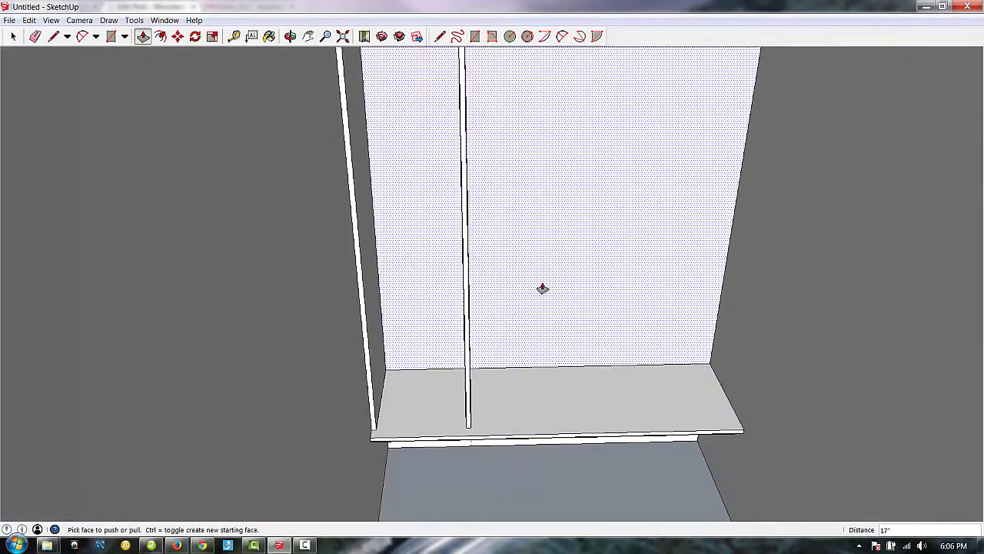
pyautogui.scroll(3, 474, 393)
pyautogui.scroll(2, 433, 292)
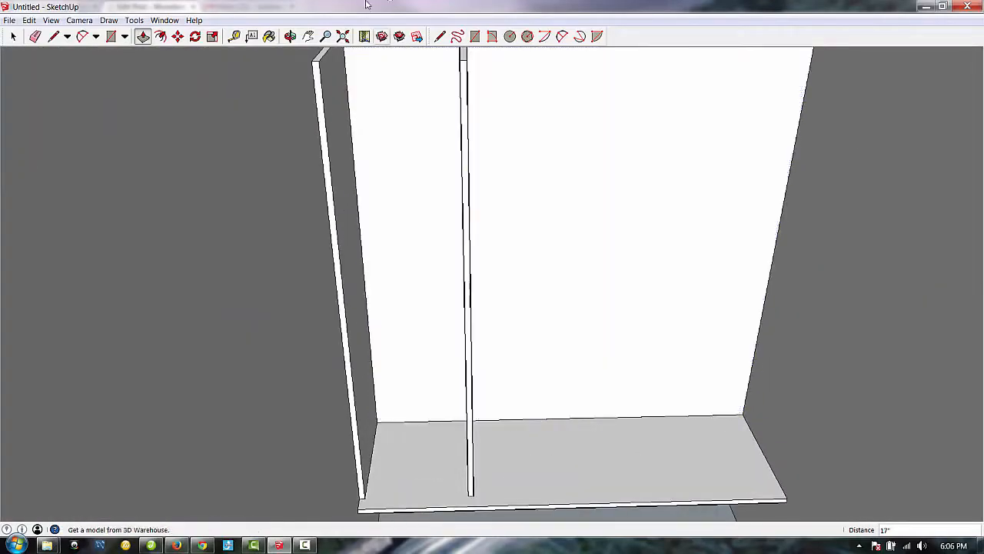
pyautogui.scroll(1, 415, 301)
pyautogui.scroll(-1, 414, 303)
pyautogui.scroll(2, 431, 103)
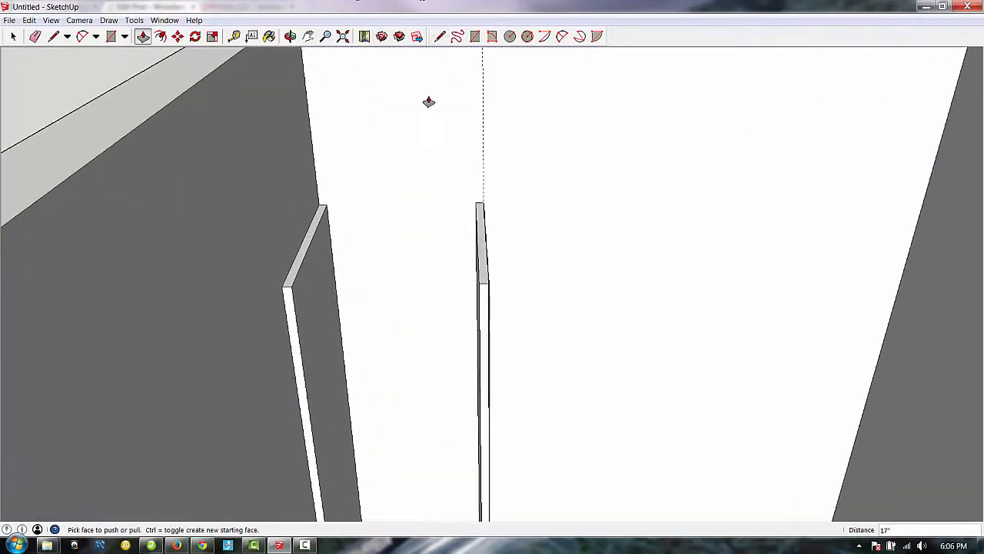
pyautogui.scroll(2, 377, 248)
pyautogui.scroll(2, 289, 286)
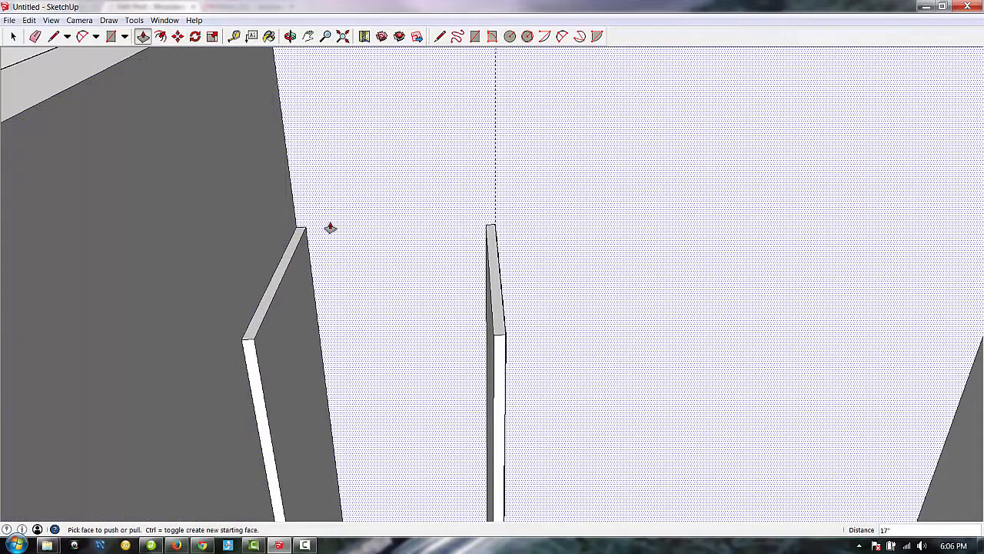
pyautogui.scroll(-1, 406, 234)
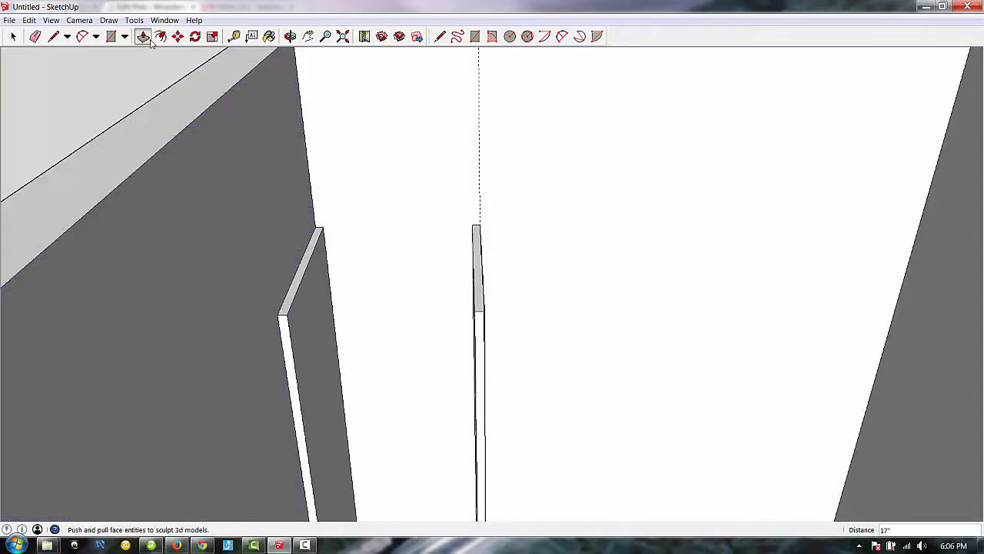
pyautogui.click(111, 40)
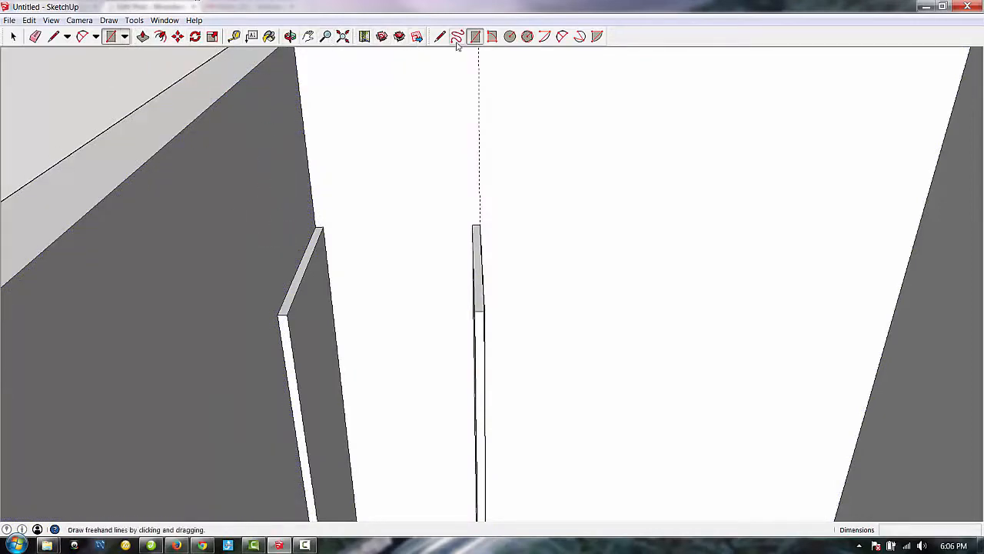
pyautogui.click(290, 36)
pyautogui.moveTo(361, 181); pyautogui.dragTo(399, 118)
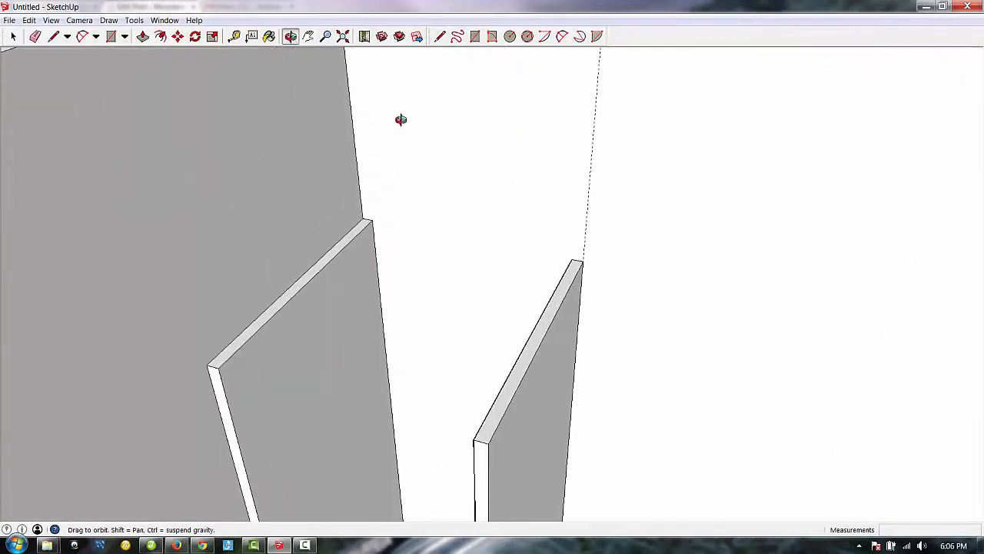
pyautogui.moveTo(472, 241); pyautogui.dragTo(363, 275)
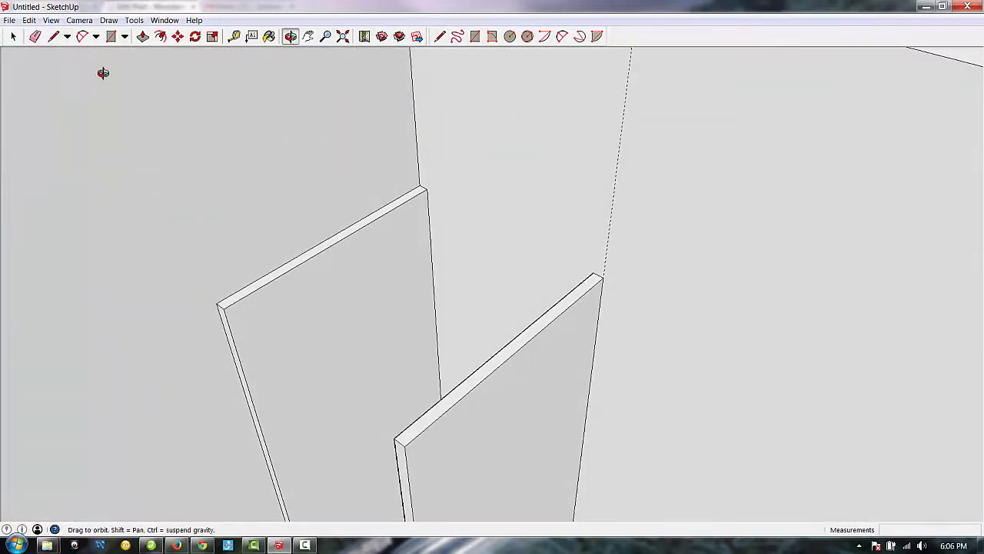
pyautogui.click(111, 36)
pyautogui.click(421, 185)
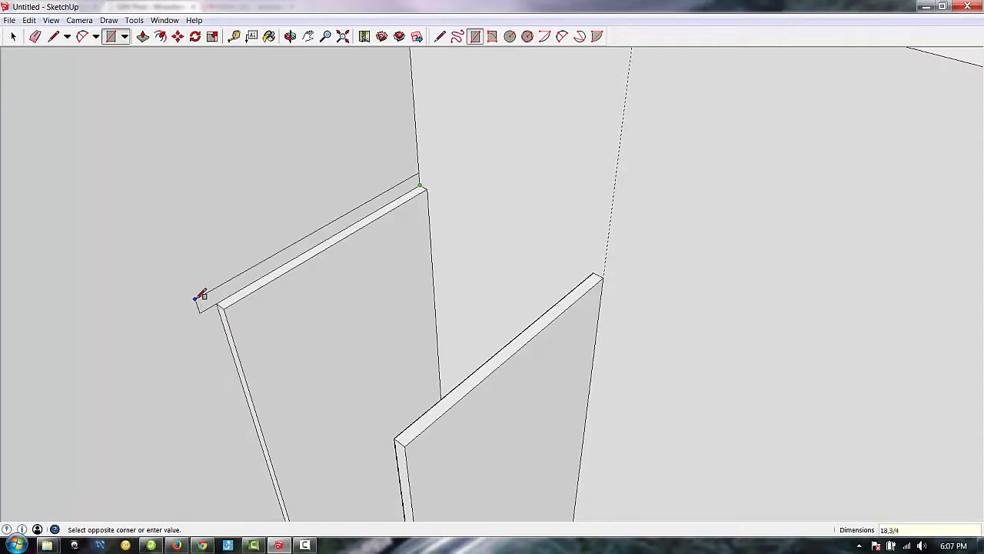
pyautogui.click(200, 296)
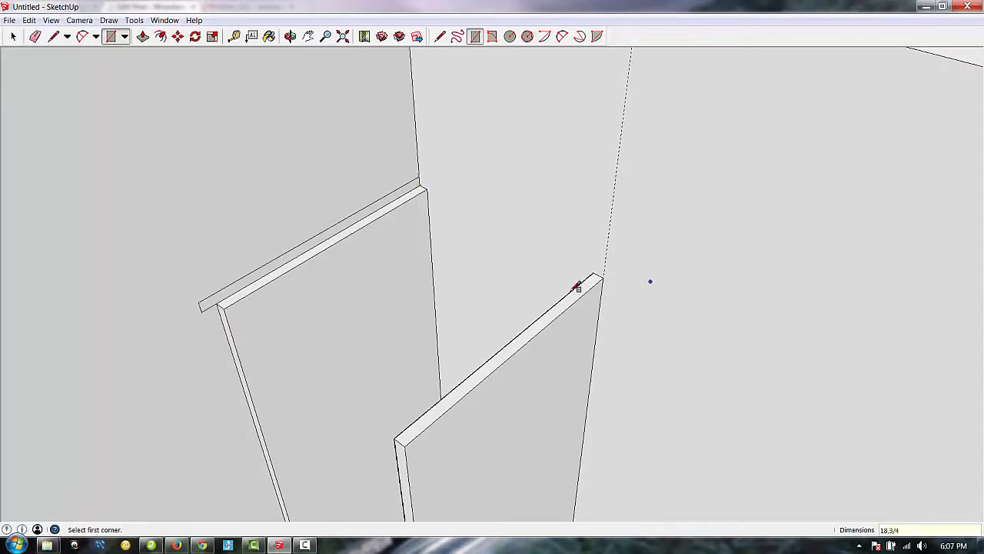
# Step: Push/Pull the new side-wall strip out 3/4 inch and extend it across both upright panels to the opposite wall, forming a top shelf
pyautogui.scroll(-5, 577, 286)
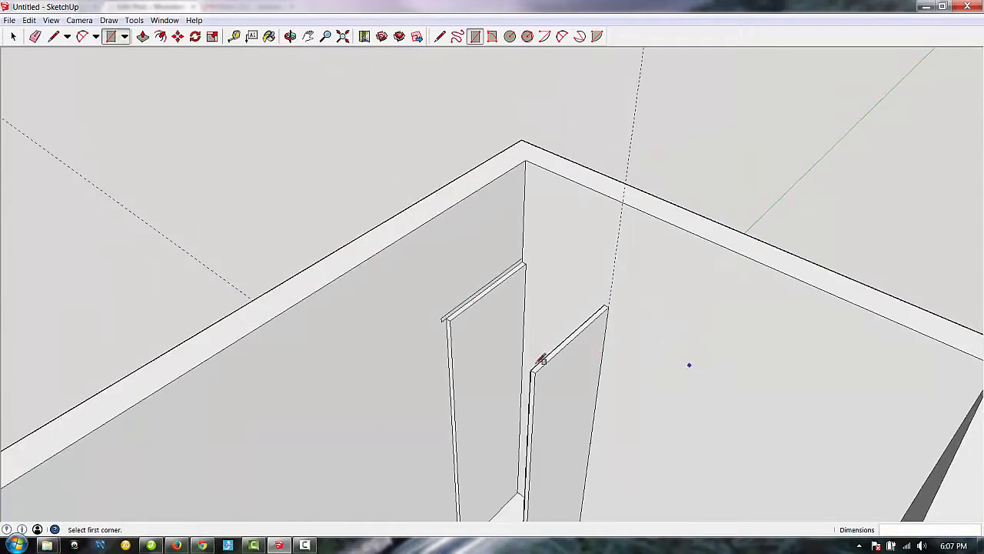
pyautogui.click(143, 37)
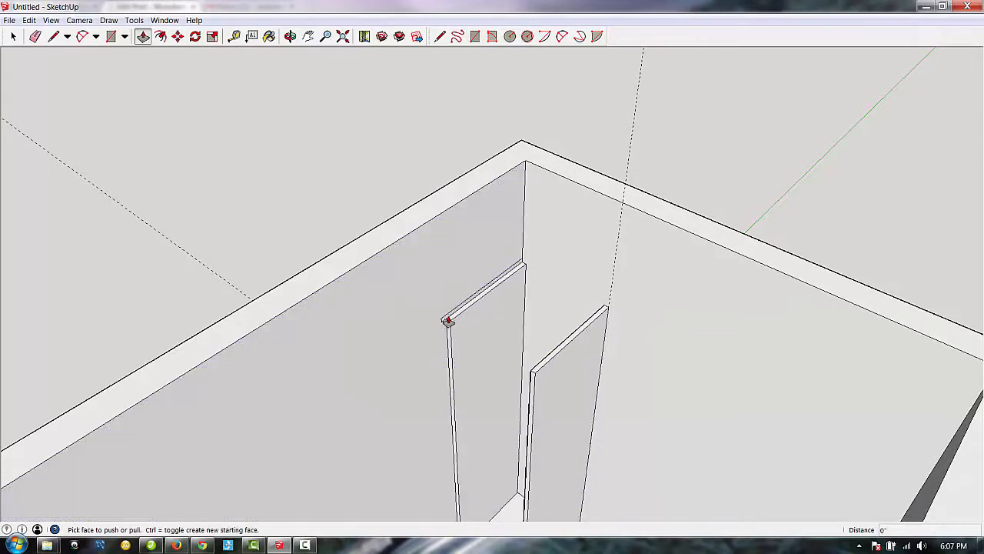
pyautogui.moveTo(446, 323)
pyautogui.mouseDown()
pyautogui.moveTo(541, 401)
pyautogui.moveTo(475, 346)
pyautogui.moveTo(465, 320)
pyautogui.moveTo(475, 329)
pyautogui.moveTo(450, 319)
pyautogui.mouseUp()
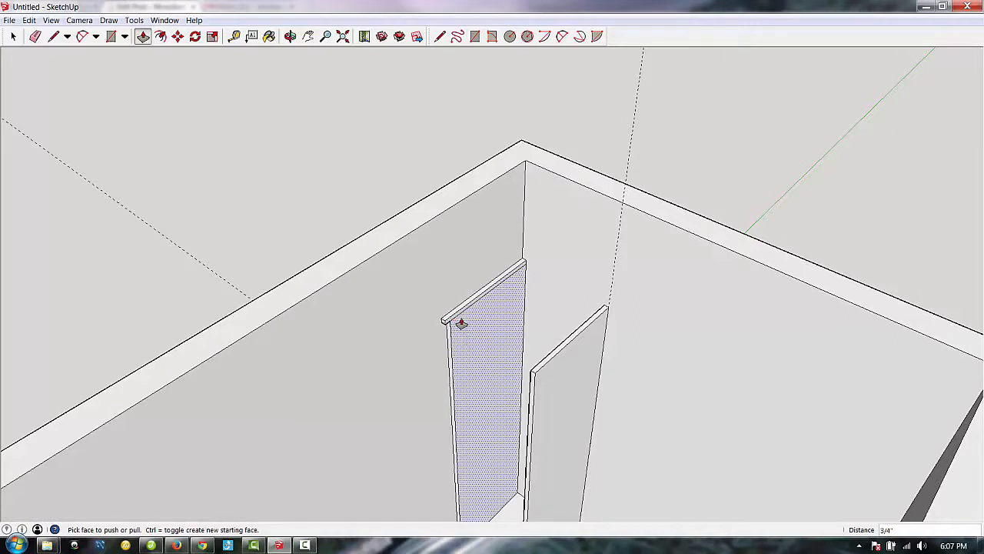
pyautogui.click(455, 319)
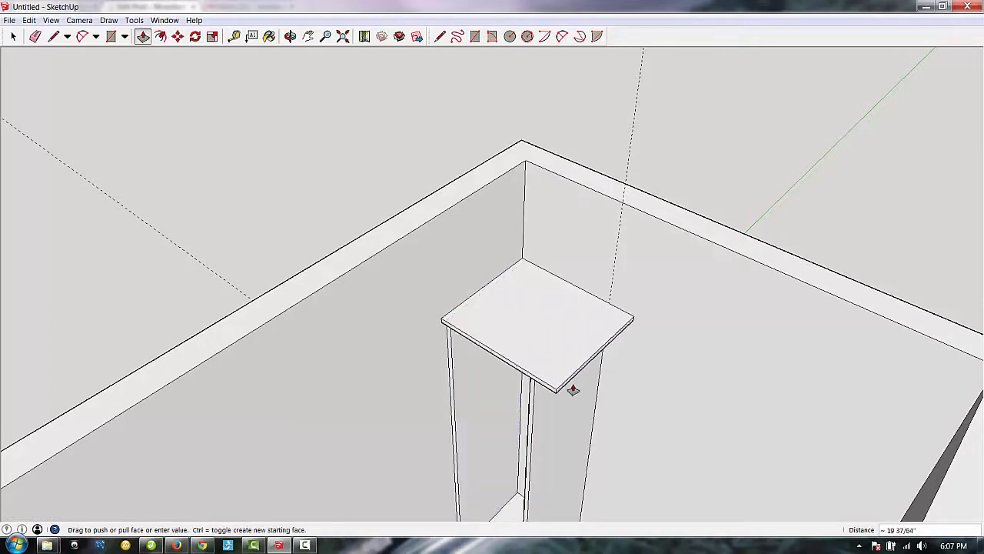
pyautogui.scroll(-2, 850, 369)
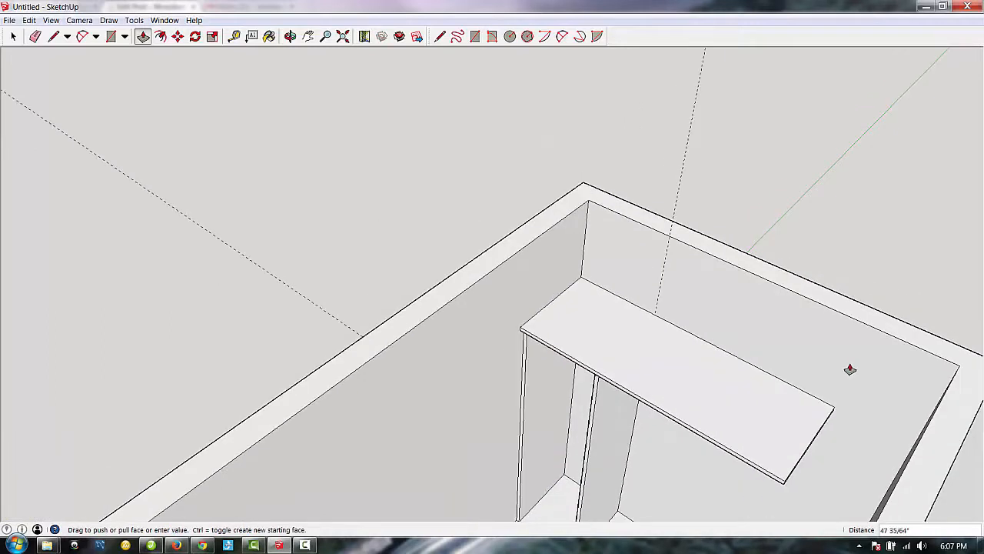
pyautogui.click(894, 500)
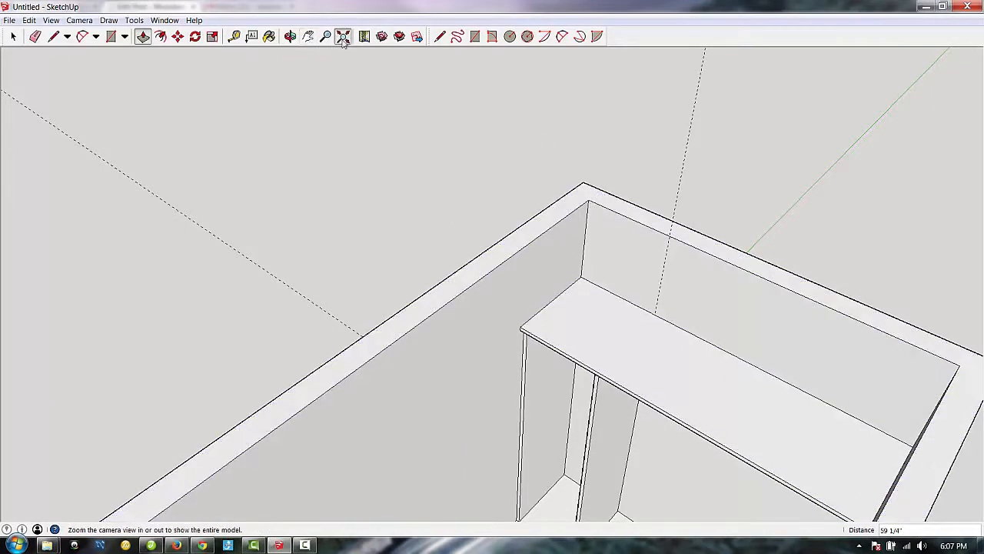
# Step: Examine the shelving unit inside the closet from the open front, including both shelves and the upright panels
pyautogui.moveTo(618, 186); pyautogui.dragTo(568, 419, button='middle')
pyautogui.click(290, 36)
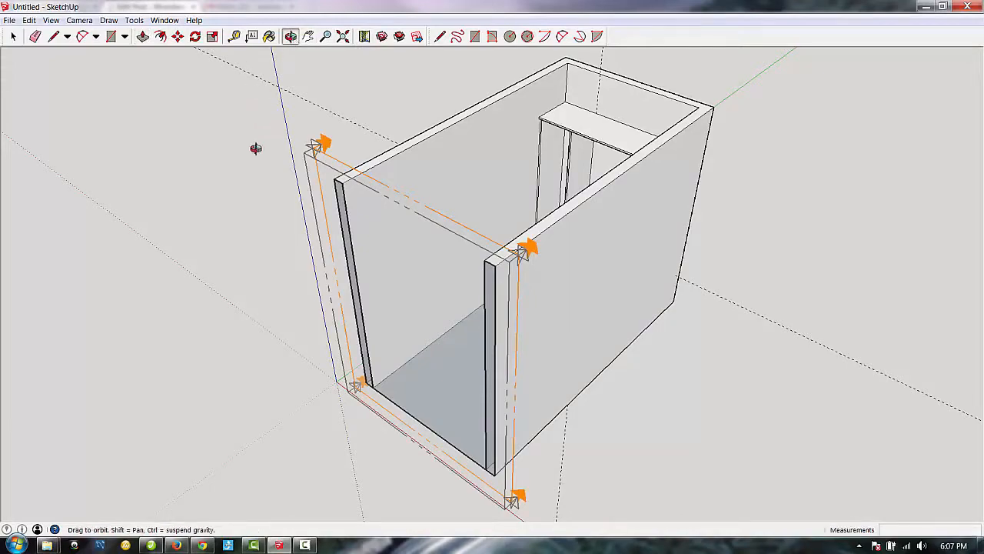
pyautogui.moveTo(257, 147); pyautogui.dragTo(474, 157)
pyautogui.scroll(5, 563, 103)
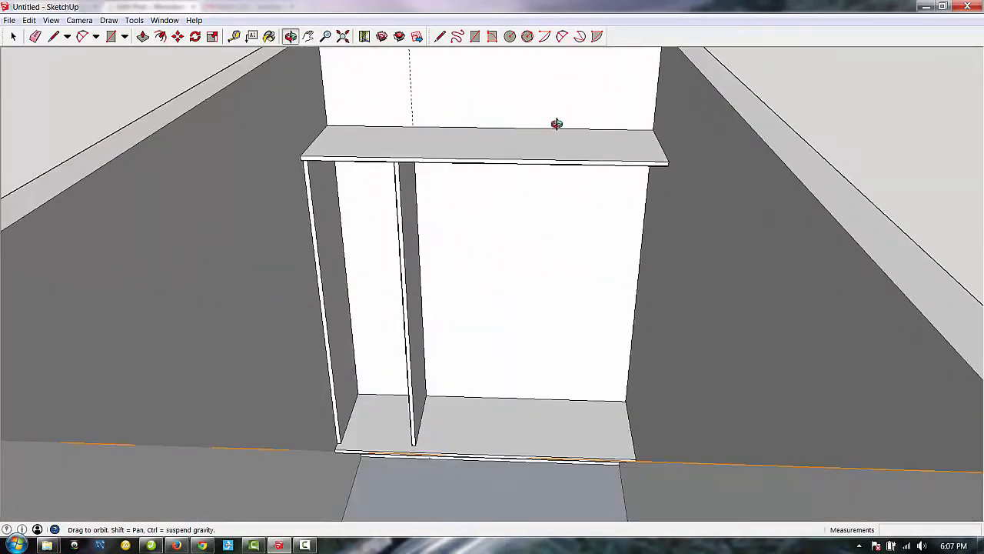
pyautogui.moveTo(375, 356); pyautogui.dragTo(399, 331)
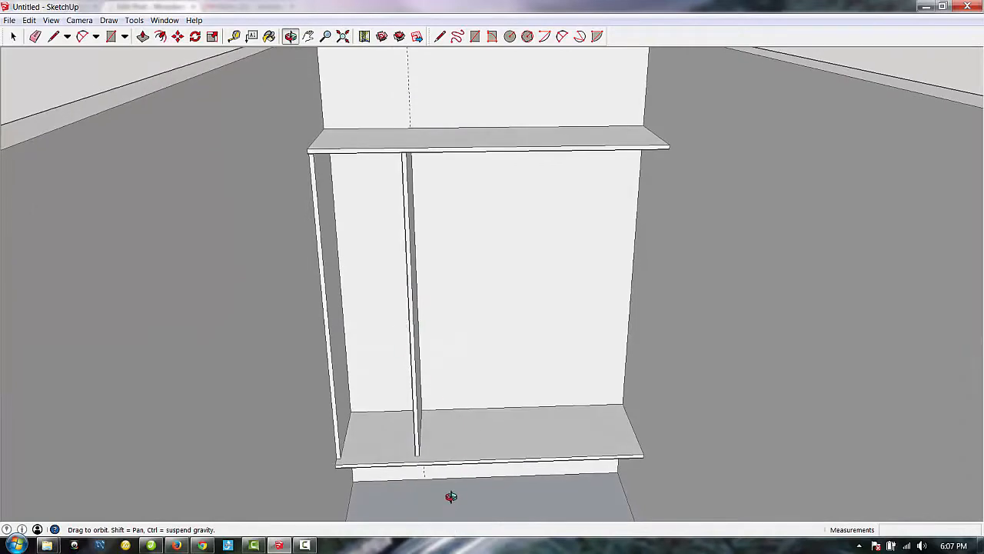
pyautogui.moveTo(452, 496); pyautogui.dragTo(446, 444)
pyautogui.scroll(-3, 494, 367)
pyautogui.moveTo(520, 494); pyautogui.dragTo(492, 448)
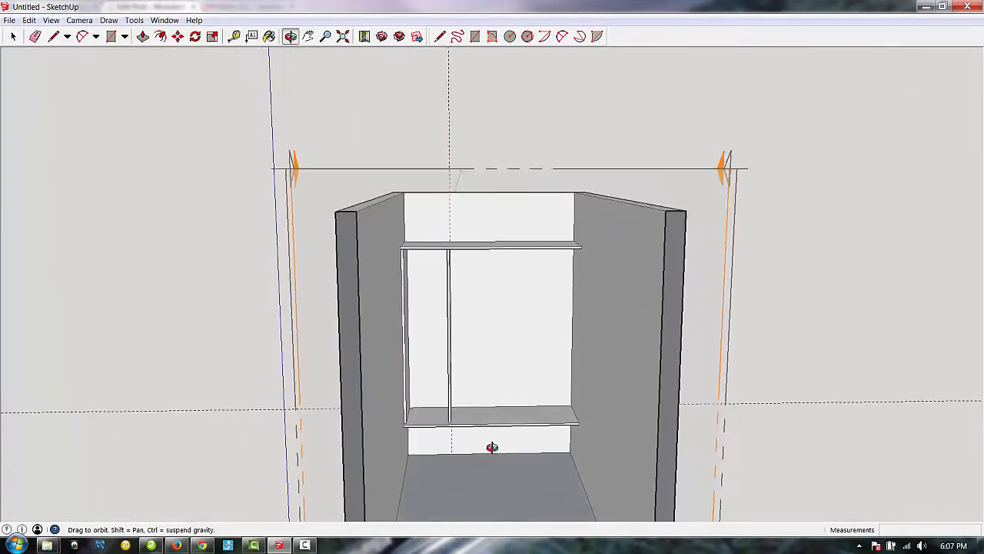
# Step: Hide the closet's floor face below the lower shelf
pyautogui.scroll(5, 492, 450)
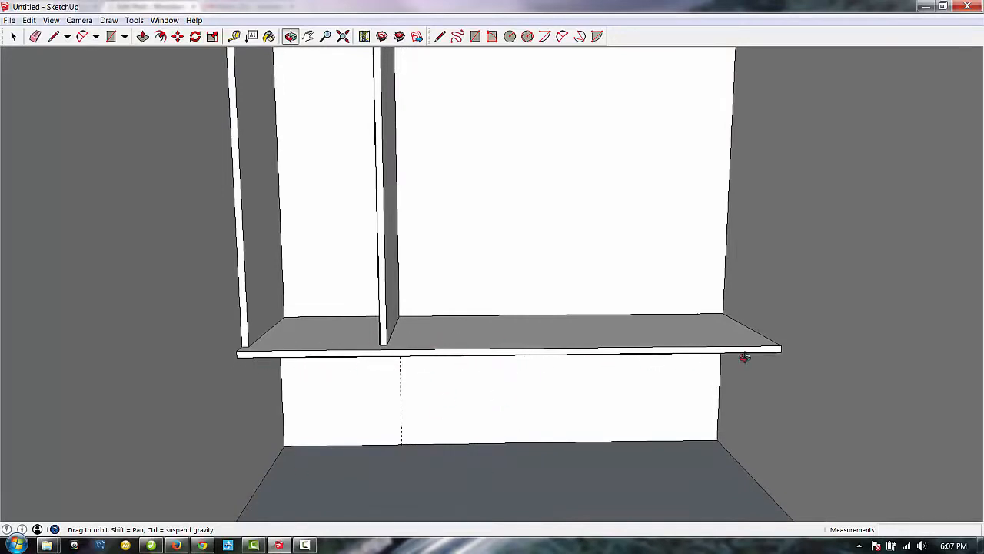
pyautogui.moveTo(389, 367); pyautogui.dragTo(373, 336)
pyautogui.moveTo(260, 288); pyautogui.dragTo(406, 351)
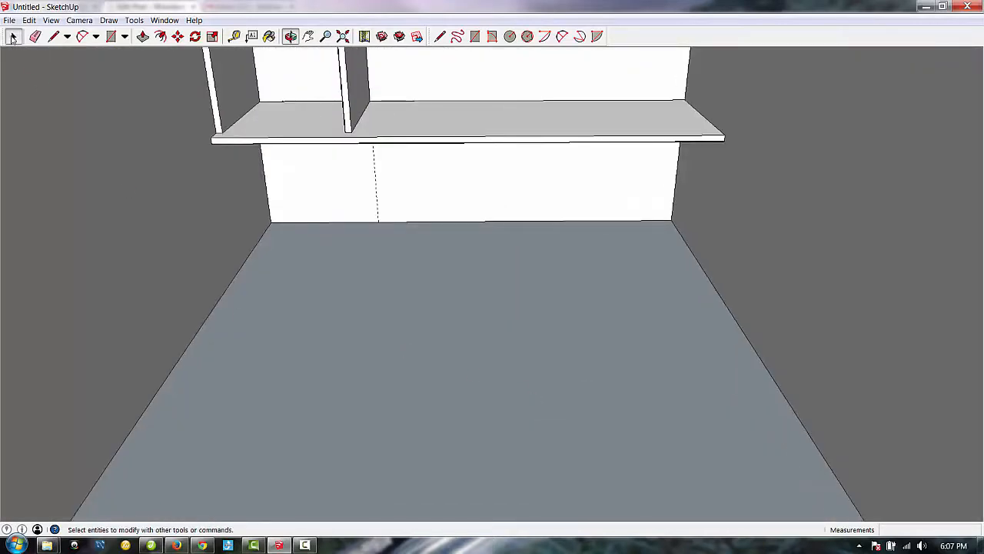
pyautogui.click(13, 36)
pyautogui.click(361, 322)
pyautogui.rightClick(361, 322)
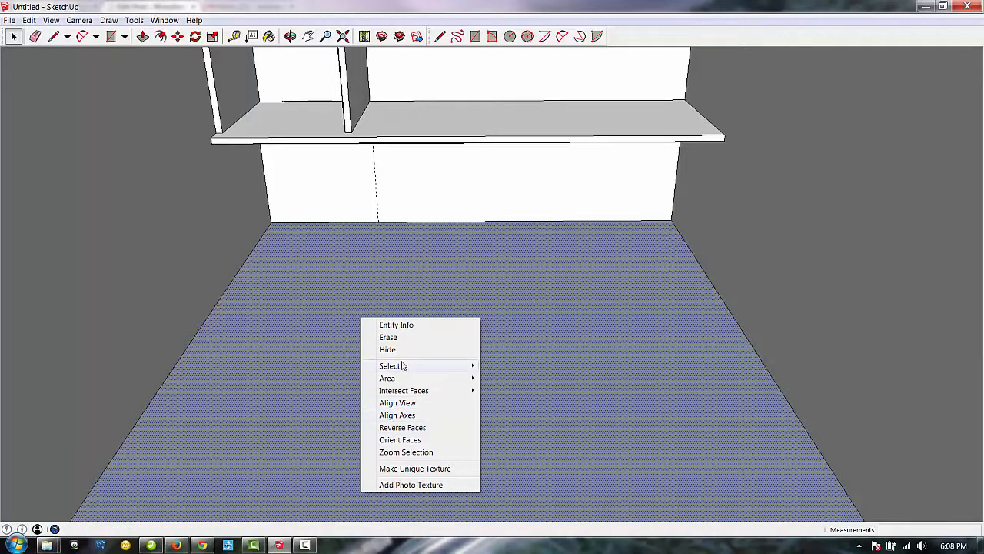
pyautogui.moveTo(402, 368)
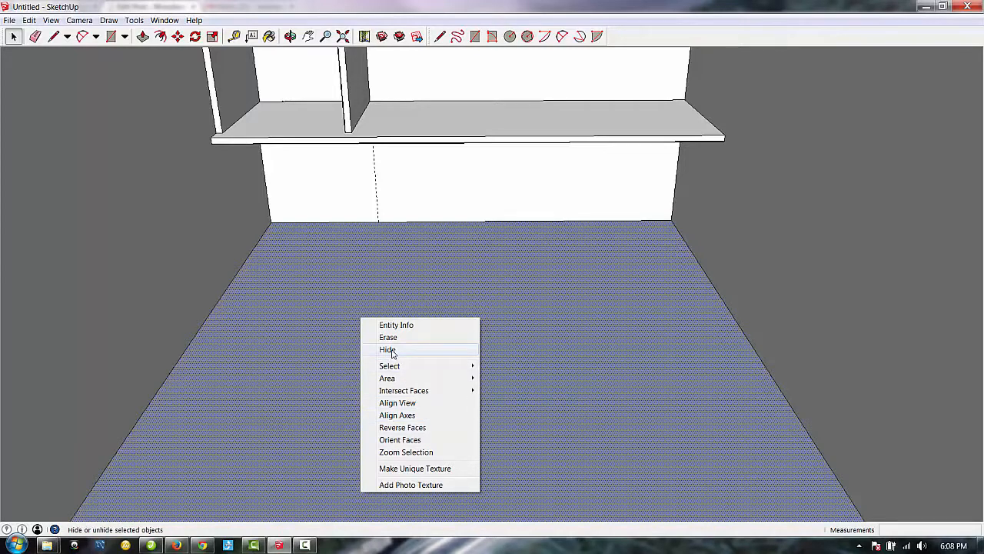
pyautogui.click(387, 350)
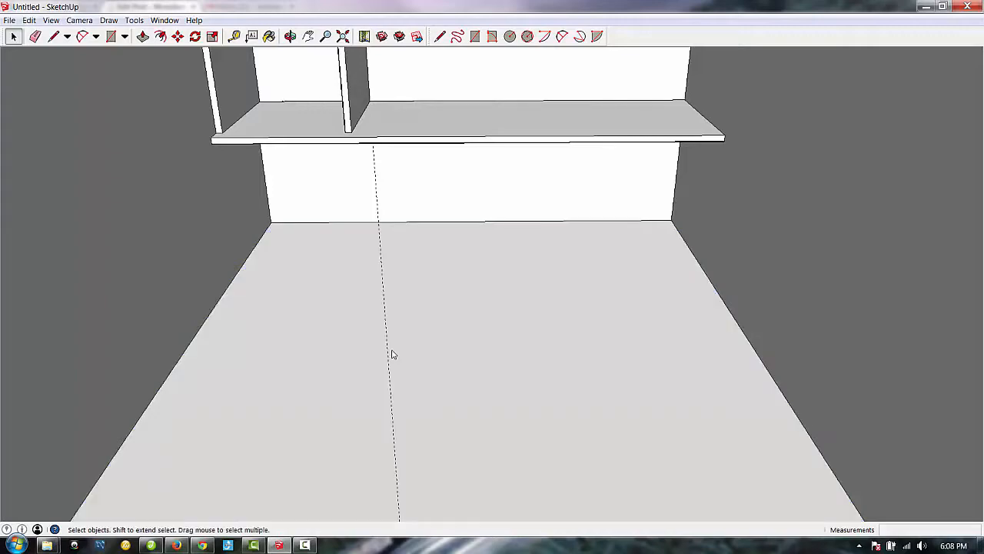
# Step: Place a guide point 1 inch back from the lower shelf's front left corner, along its underside edge at the side wall
pyautogui.click(290, 36)
pyautogui.moveTo(287, 66); pyautogui.dragTo(284, 180)
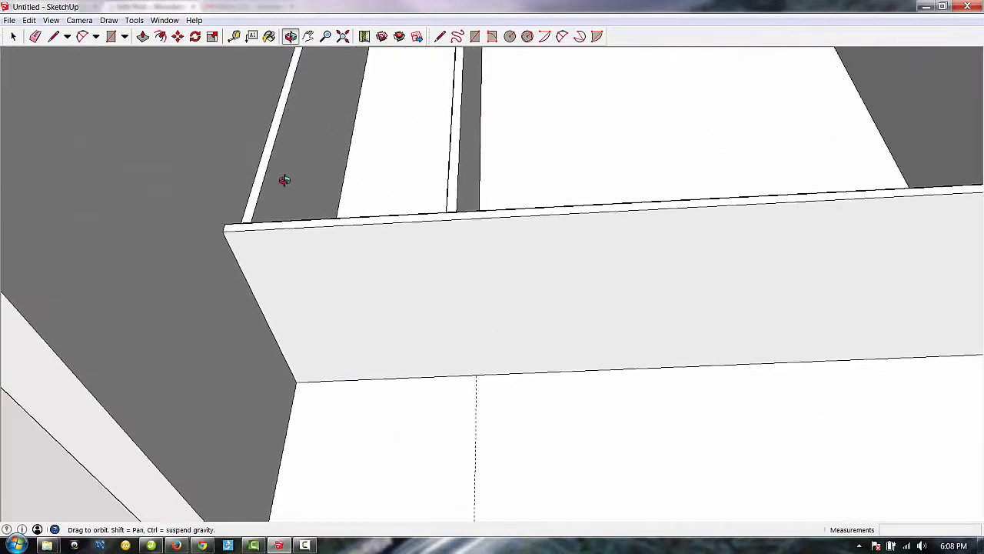
pyautogui.moveTo(380, 109)
pyautogui.mouseDown()
pyautogui.moveTo(314, 125)
pyautogui.moveTo(274, 246)
pyautogui.moveTo(226, 218)
pyautogui.mouseUp()
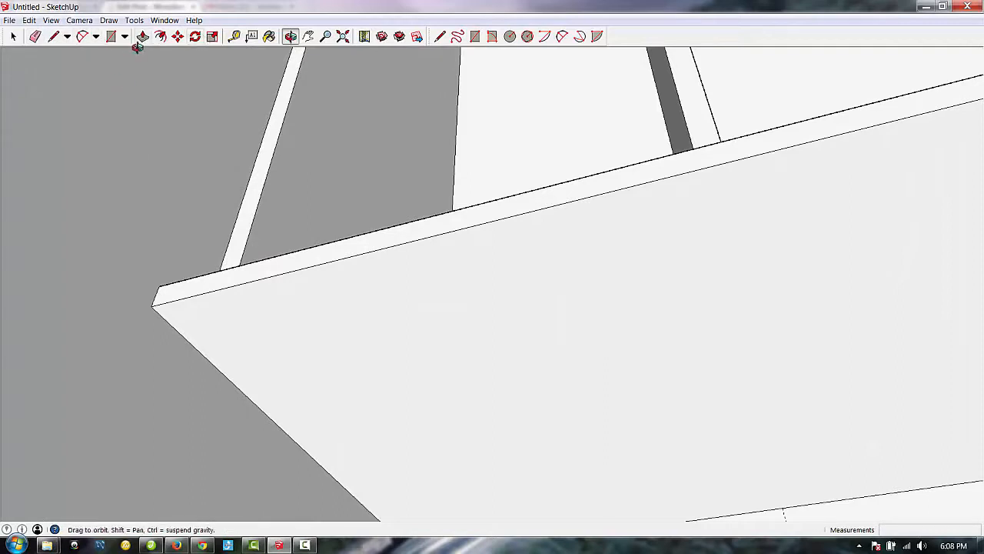
pyautogui.click(233, 39)
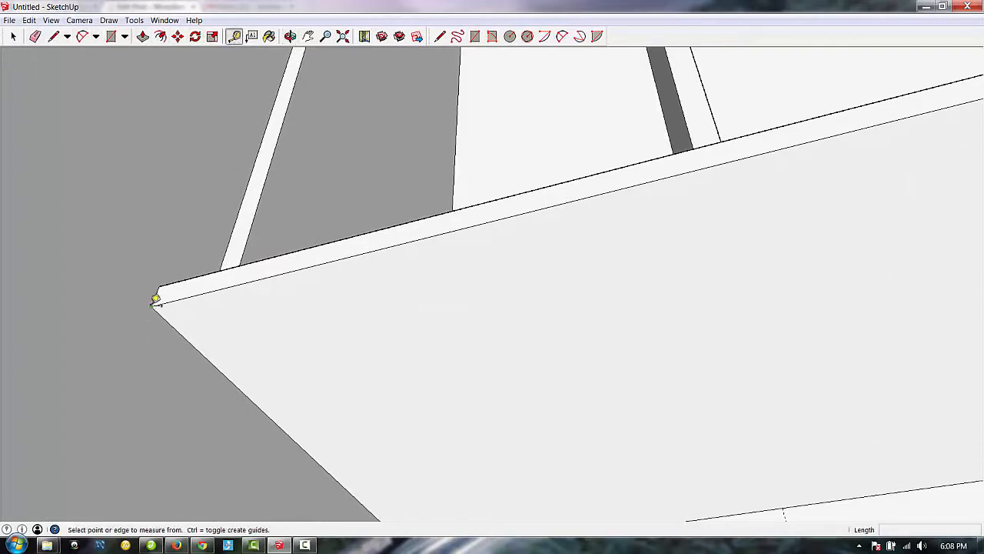
pyautogui.click(155, 303)
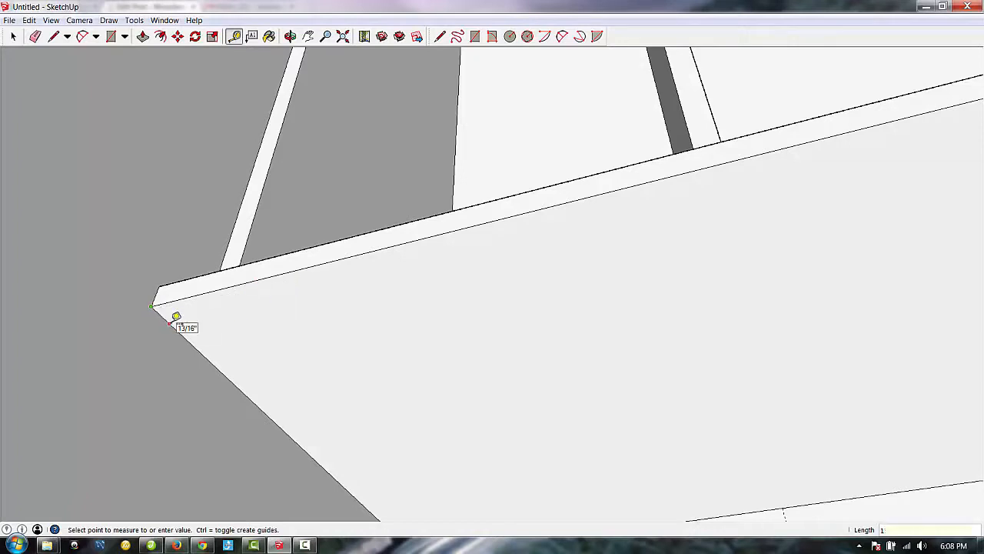
pyautogui.click(170, 322)
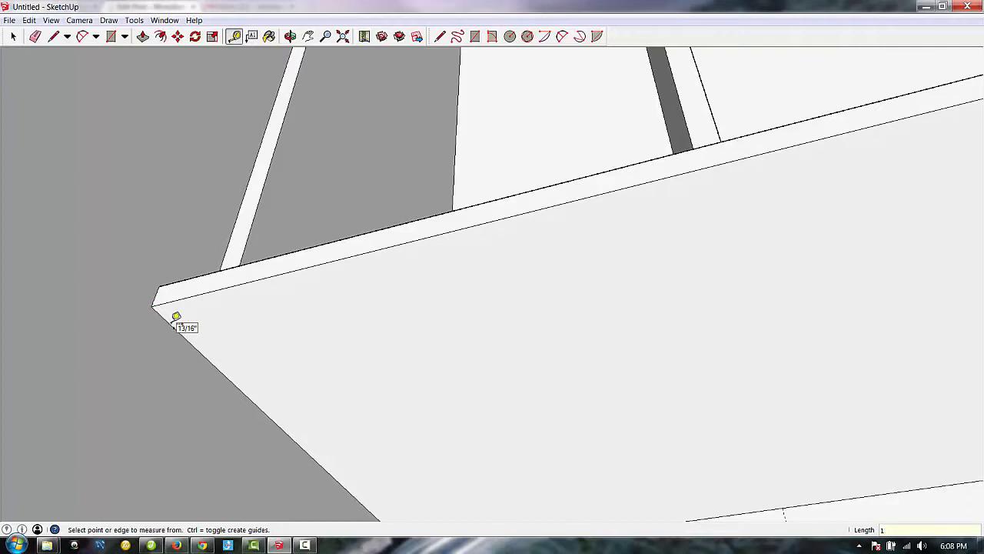
# Step: Draw a 1.5 by 3/4 inch rectangle on the side wall under the lower shelf, starting at the guide point
pyautogui.scroll(-3, 264, 316)
pyautogui.scroll(3, 267, 328)
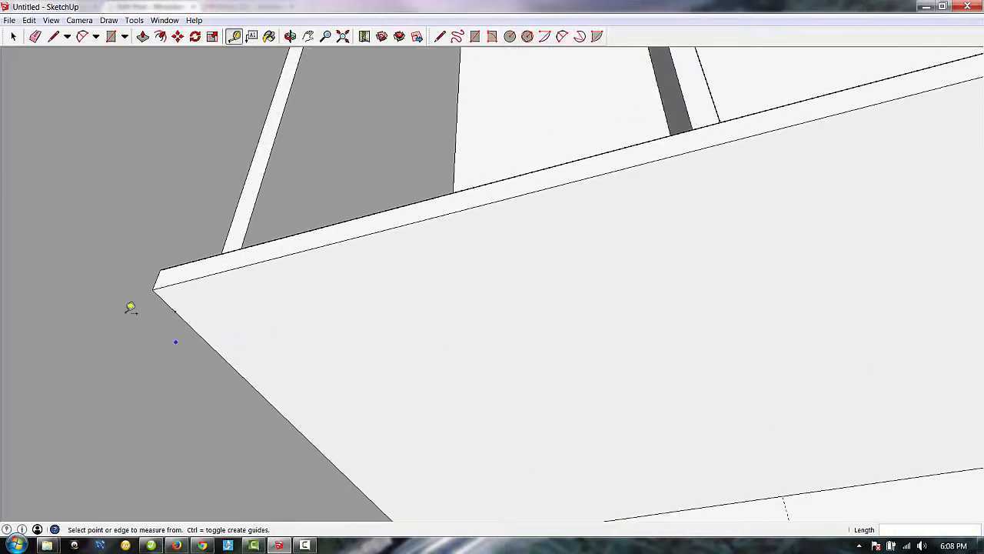
pyautogui.scroll(1, 131, 308)
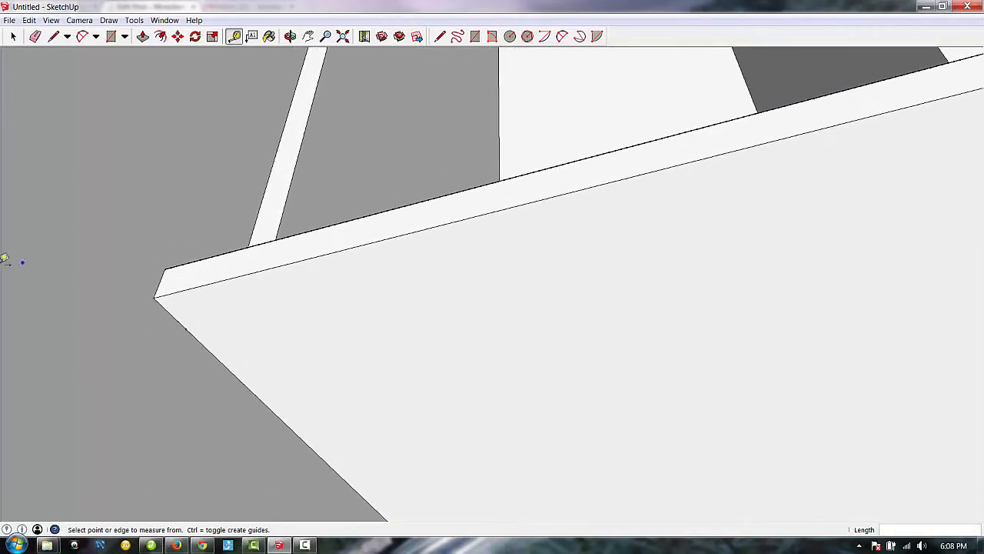
pyautogui.click(111, 36)
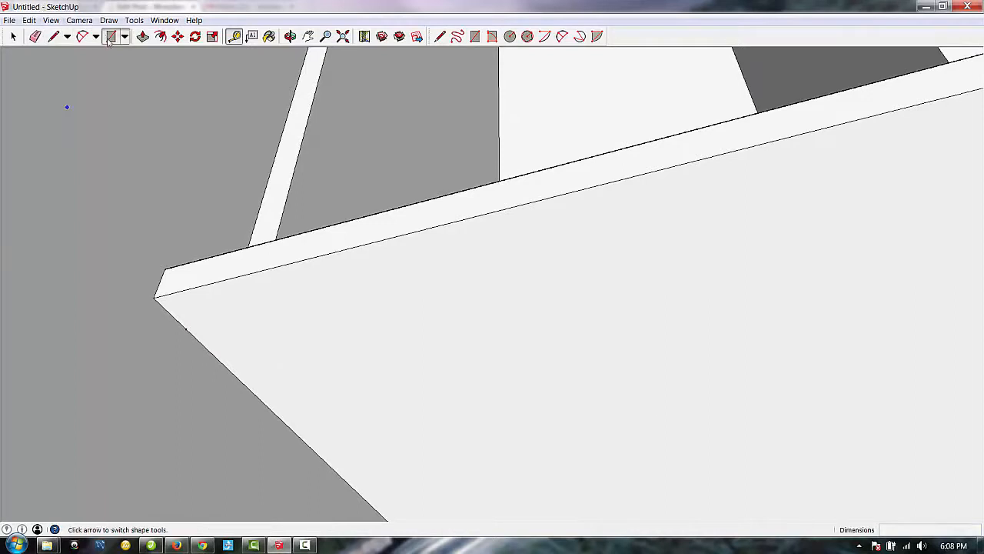
pyautogui.click(186, 328)
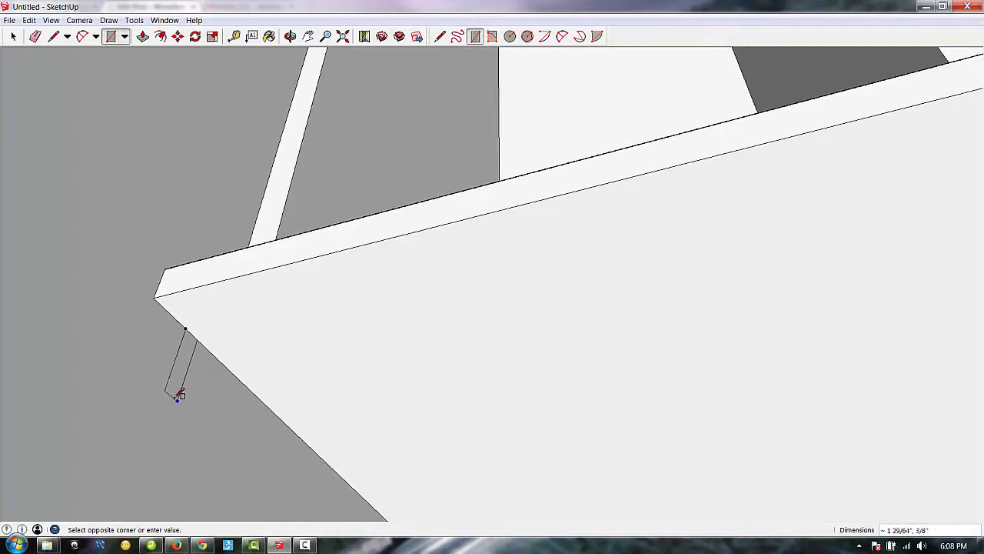
pyautogui.write('1.5,3/4')
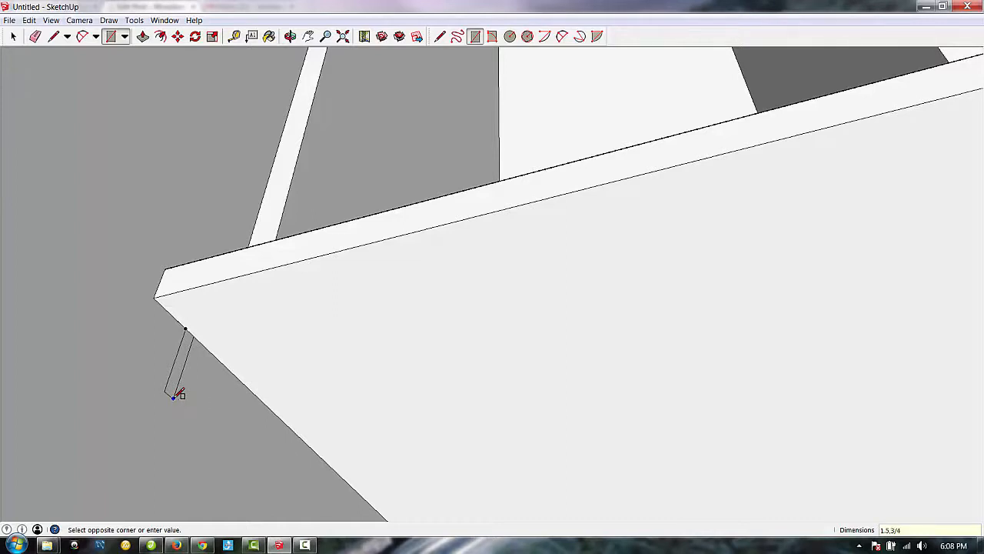
pyautogui.press('Return')
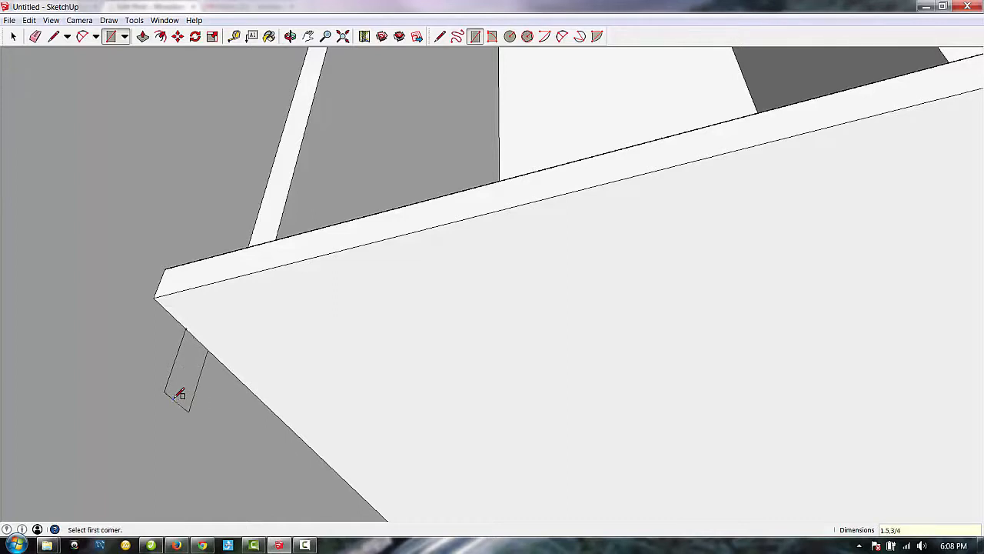
# Step: Push/Pull the small rectangle under the lower shelf 60 inches to the opposite wall, forming a front support strip
pyautogui.scroll(-1, 50, 494)
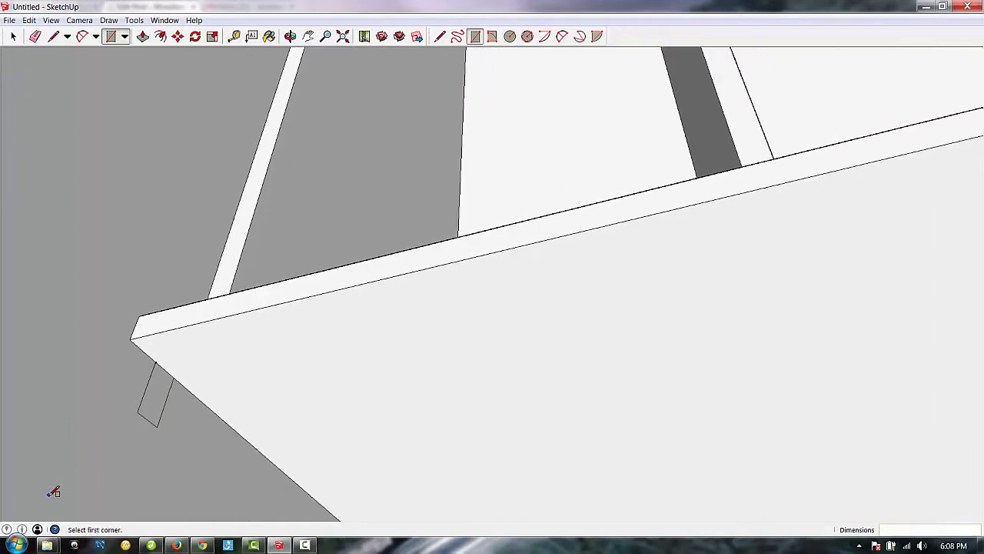
pyautogui.click(290, 36)
pyautogui.moveTo(323, 130); pyautogui.dragTo(349, 177)
pyautogui.moveTo(264, 324); pyautogui.dragTo(305, 415)
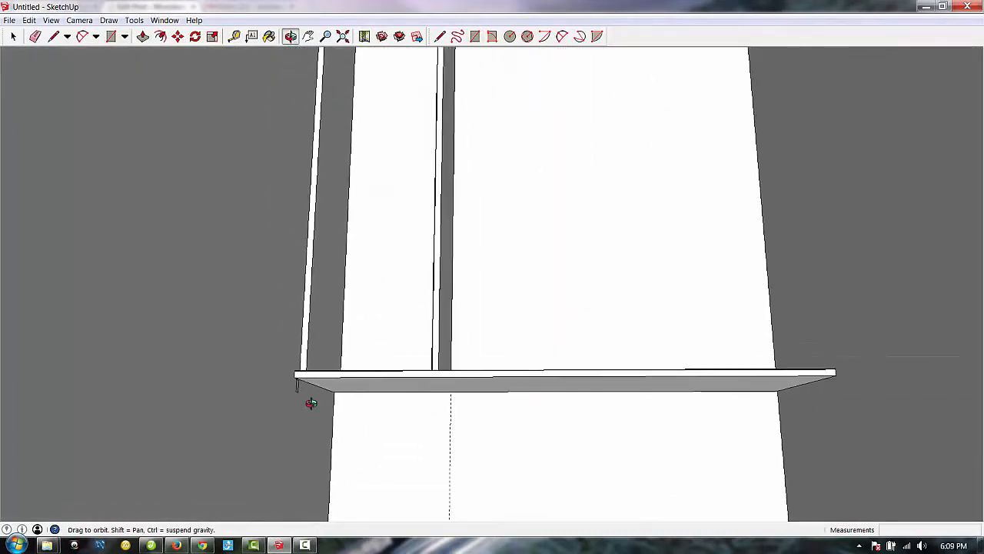
pyautogui.click(143, 37)
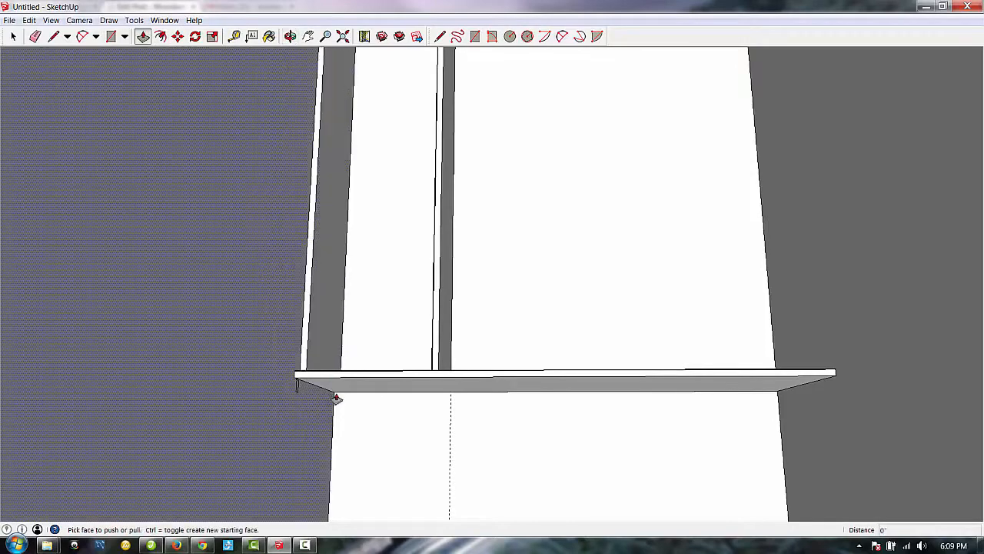
pyautogui.moveTo(297, 390); pyautogui.dragTo(831, 391)
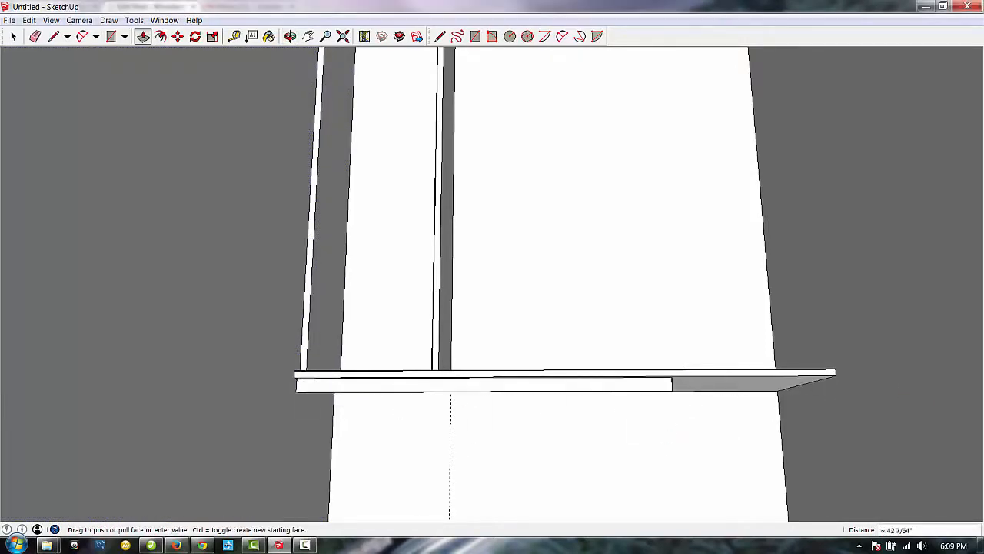
pyautogui.scroll(-2, 462, 448)
pyautogui.click(722, 406)
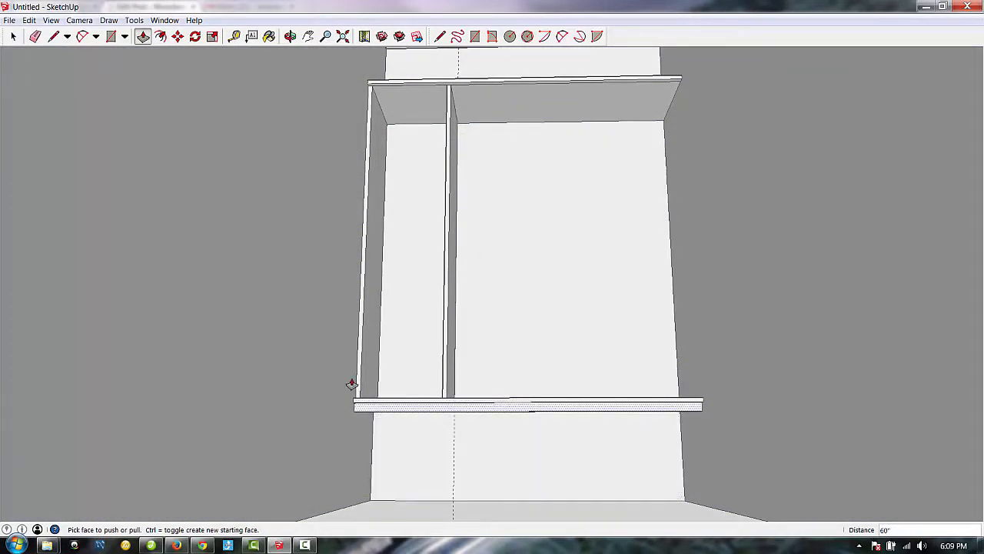
# Step: Place a horizontal guide line on the back wall 9 inches above its floor edge
pyautogui.scroll(-2, 389, 408)
pyautogui.scroll(3, 389, 410)
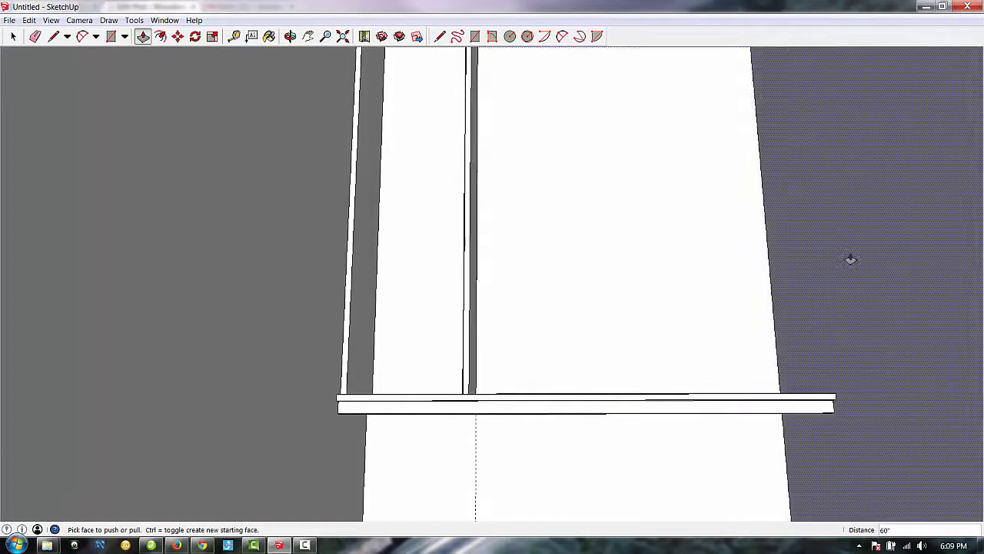
pyautogui.scroll(-2, 851, 257)
pyautogui.scroll(2, 651, 365)
pyautogui.scroll(-3, 639, 376)
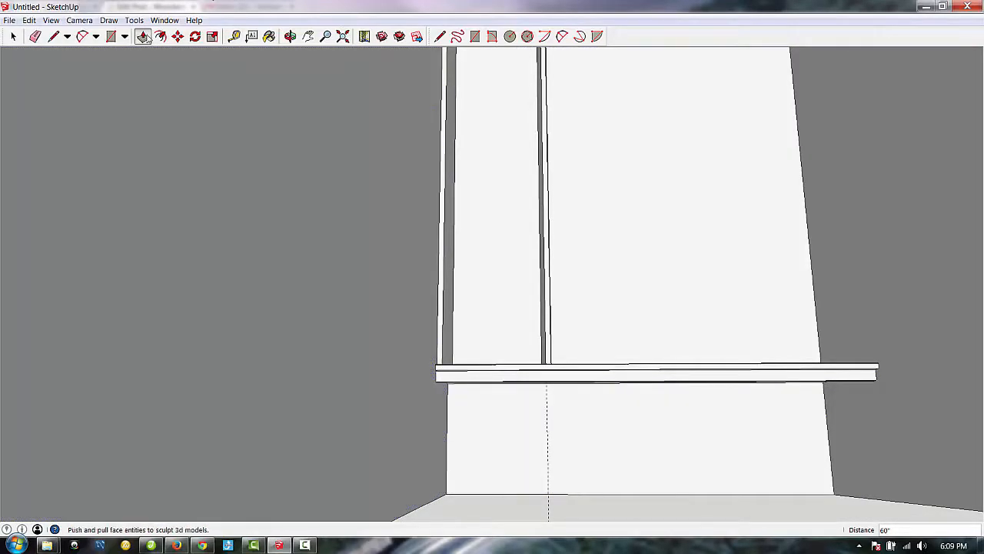
pyautogui.click(233, 37)
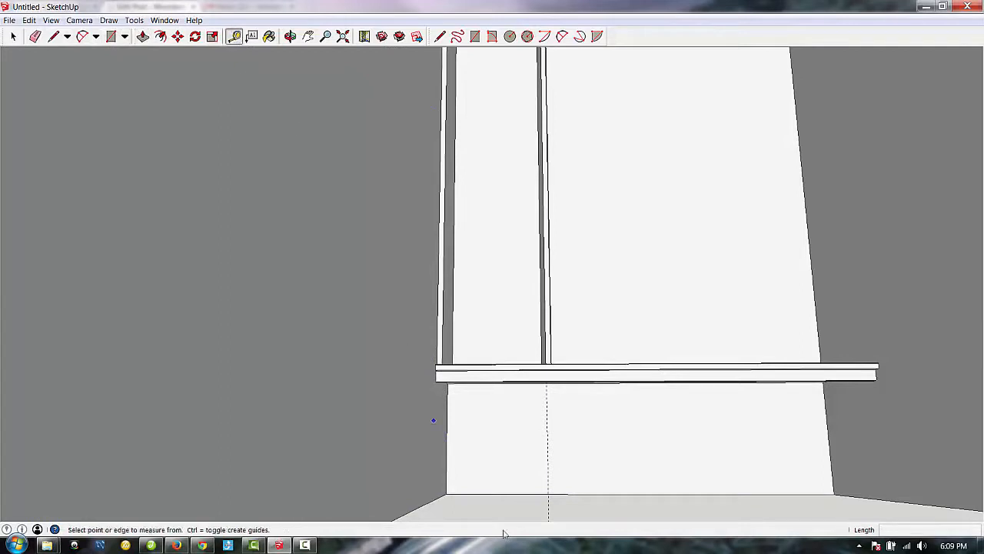
pyautogui.click(569, 492)
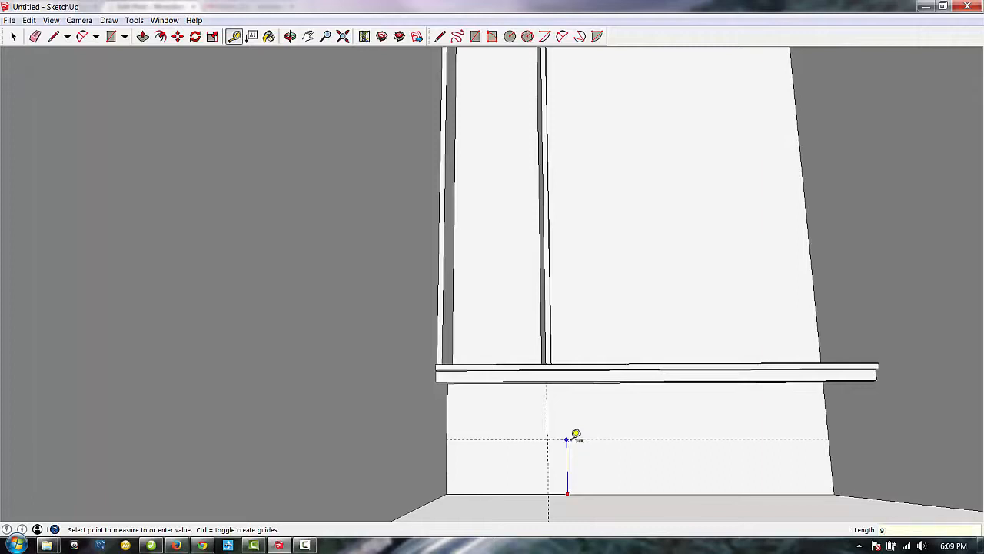
pyautogui.press('Return')
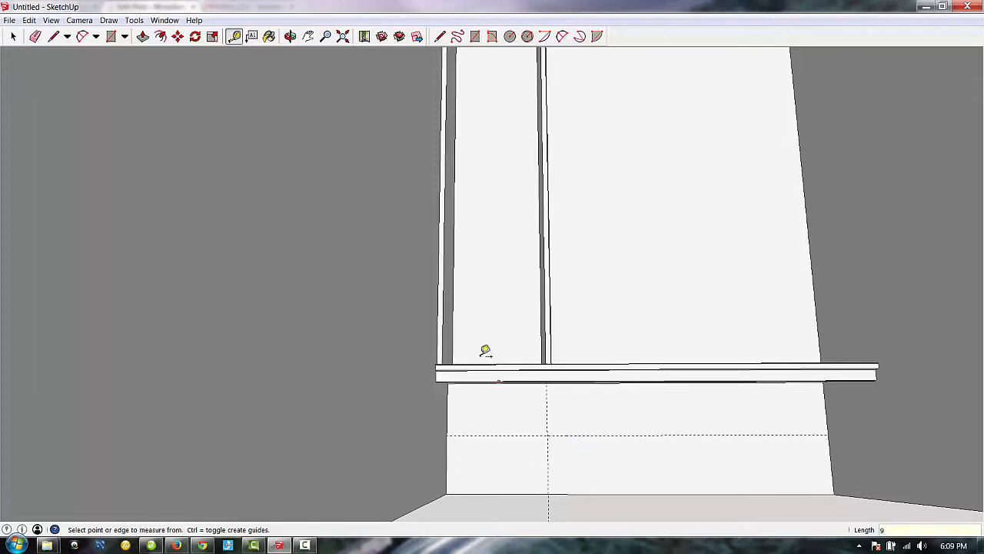
# Step: Draw a 3/4 inch high rectangle across the full width of the back wall, directly below the horizontal guide line
pyautogui.click(112, 39)
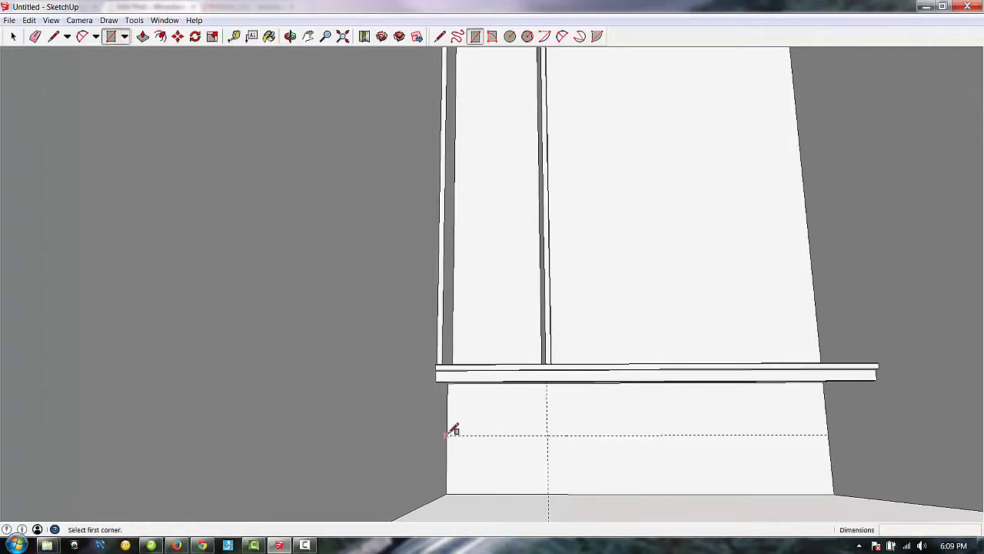
pyautogui.click(446, 436)
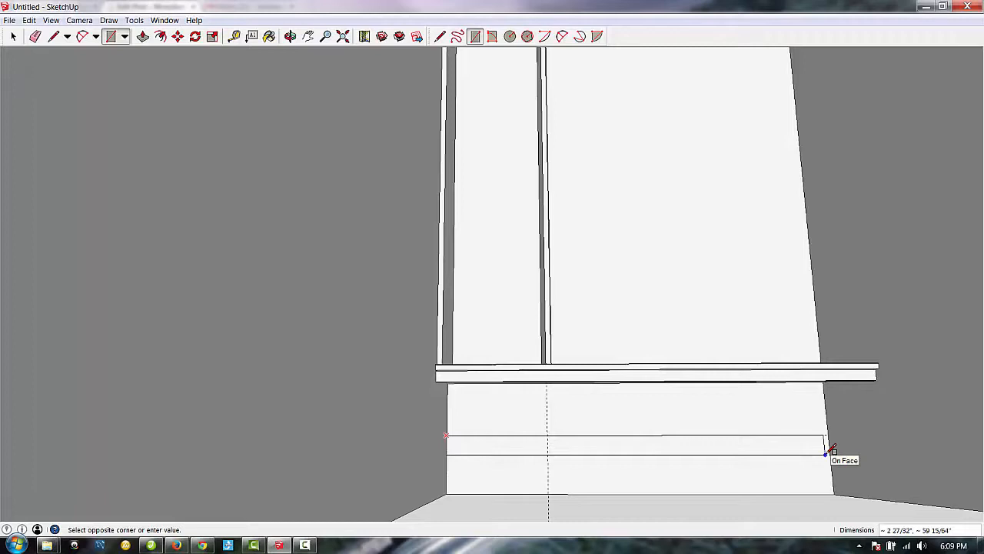
pyautogui.press('Escape')
pyautogui.scroll(2, 713, 486)
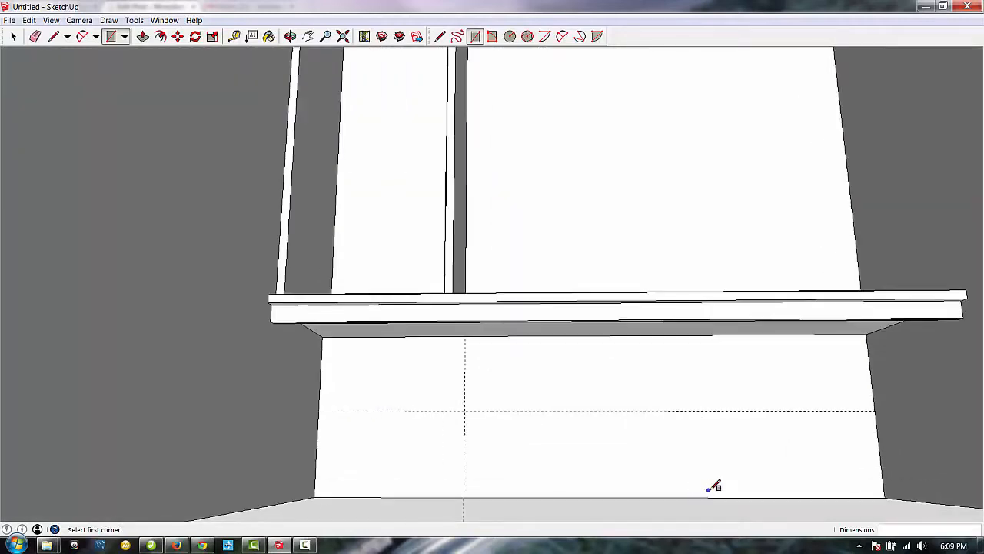
pyautogui.click(319, 412)
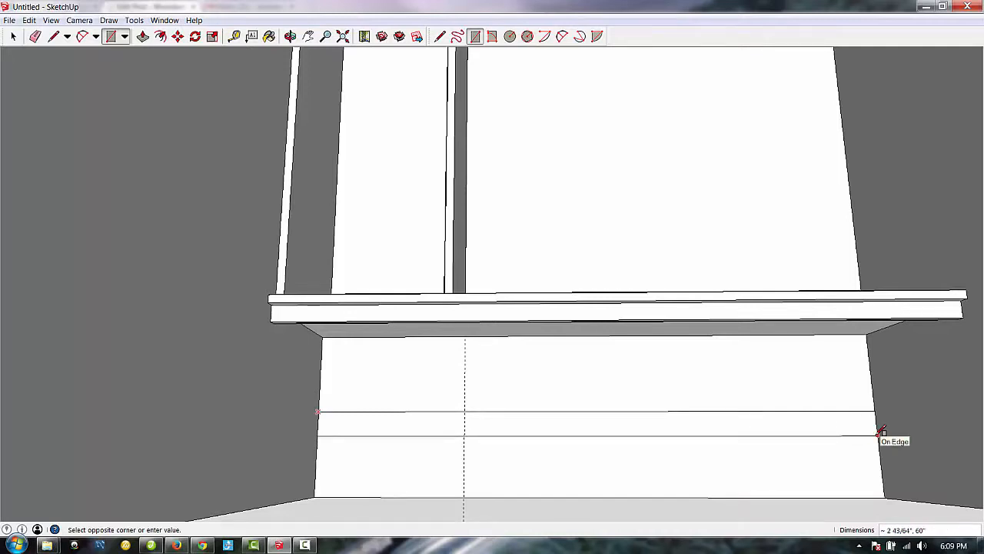
pyautogui.write('3/4')
pyautogui.press('Return')
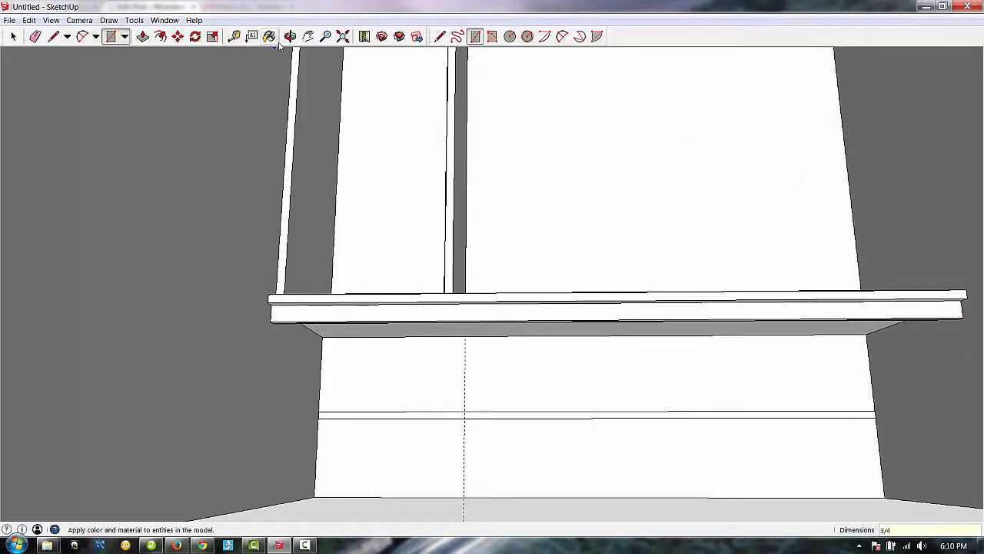
# Step: Push/Pull the back-wall strip out 19 inches to match the depth of the shelf above, forming a bottom shelf
pyautogui.click(143, 37)
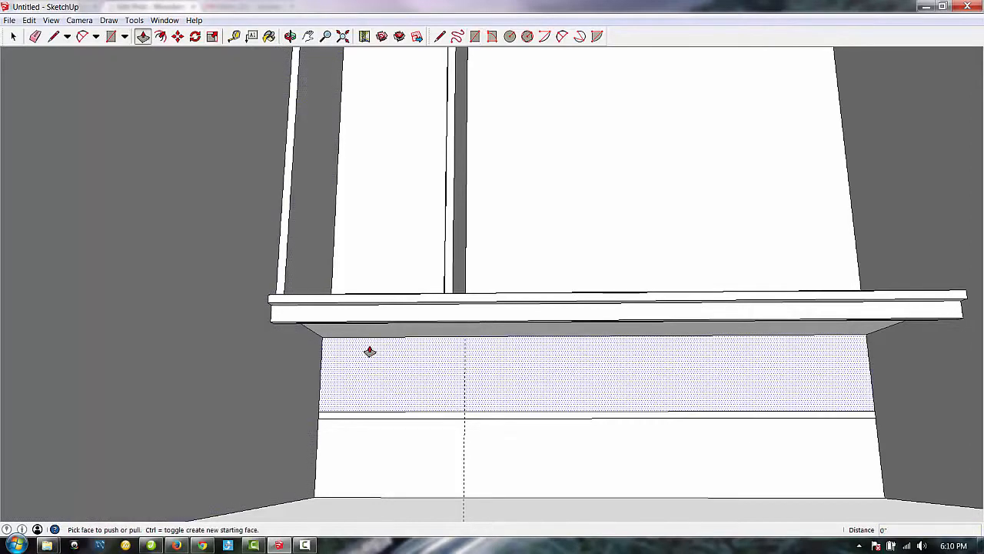
pyautogui.click(380, 416)
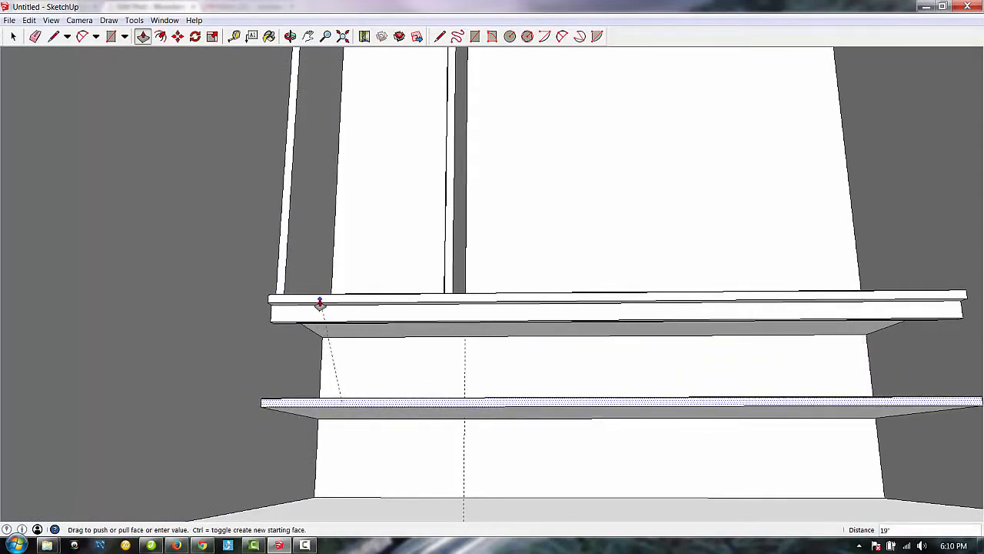
pyautogui.click(320, 305)
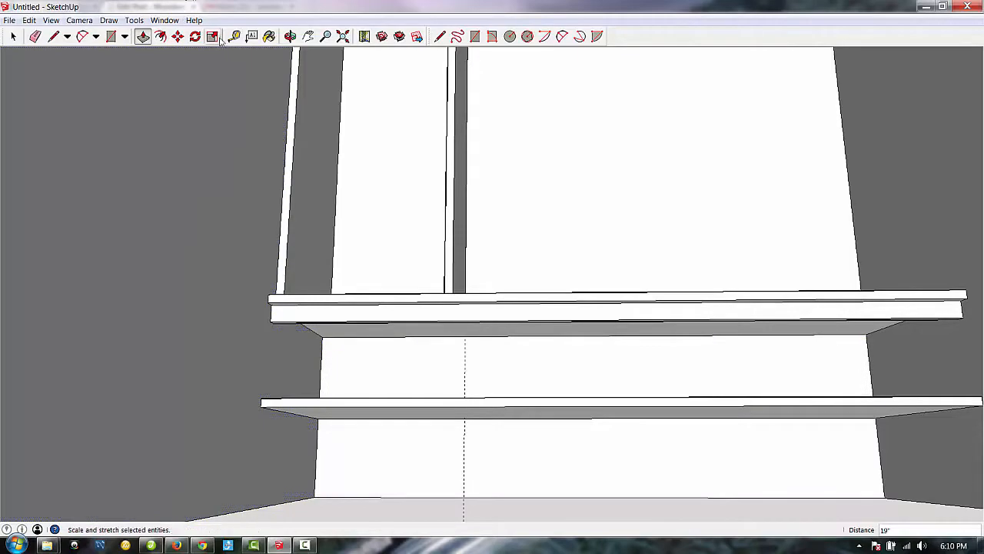
# Step: Place a guide point 1 inch back from the bottom shelf's front left corner, along its underside edge at the side wall
pyautogui.click(290, 36)
pyautogui.moveTo(269, 139); pyautogui.dragTo(242, 384)
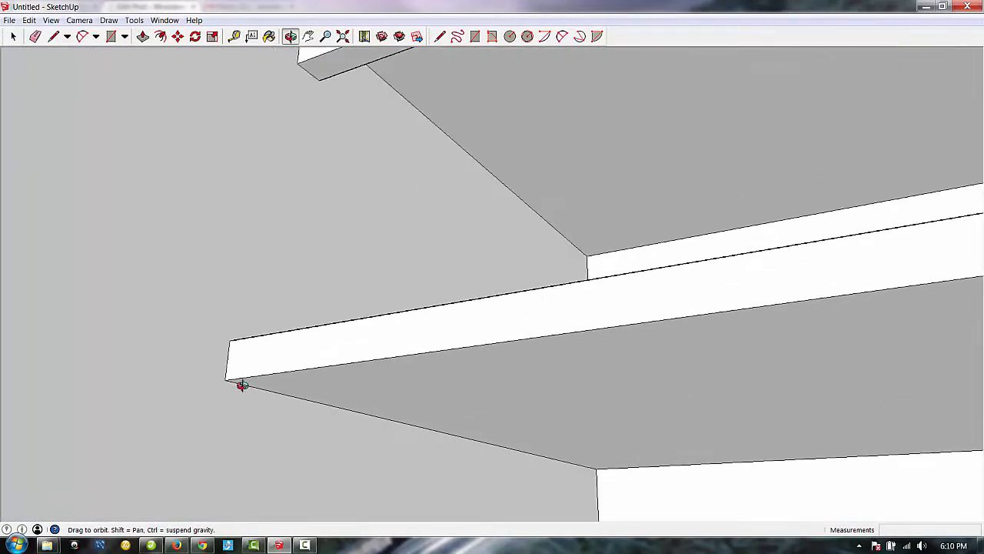
pyautogui.click(239, 39)
pyautogui.click(226, 378)
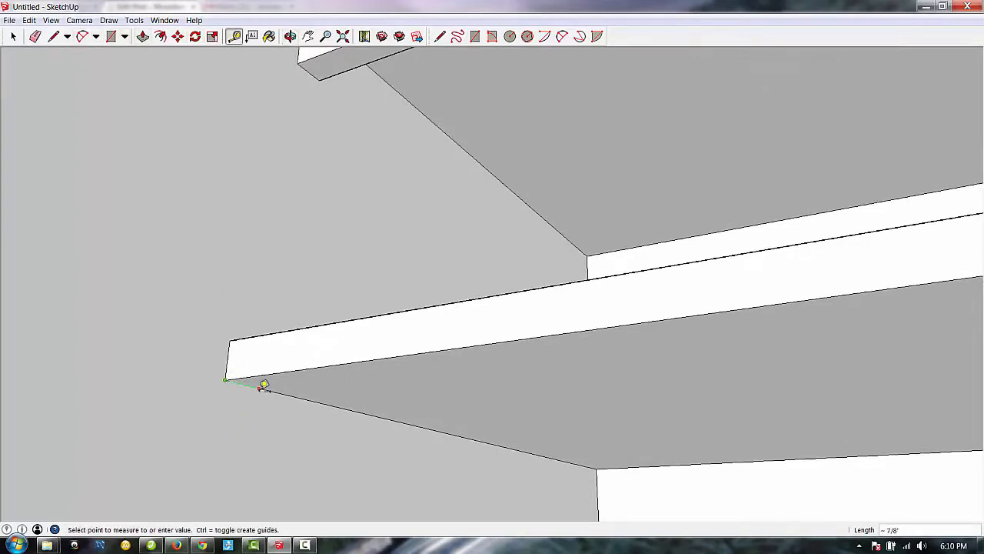
pyautogui.click(264, 385)
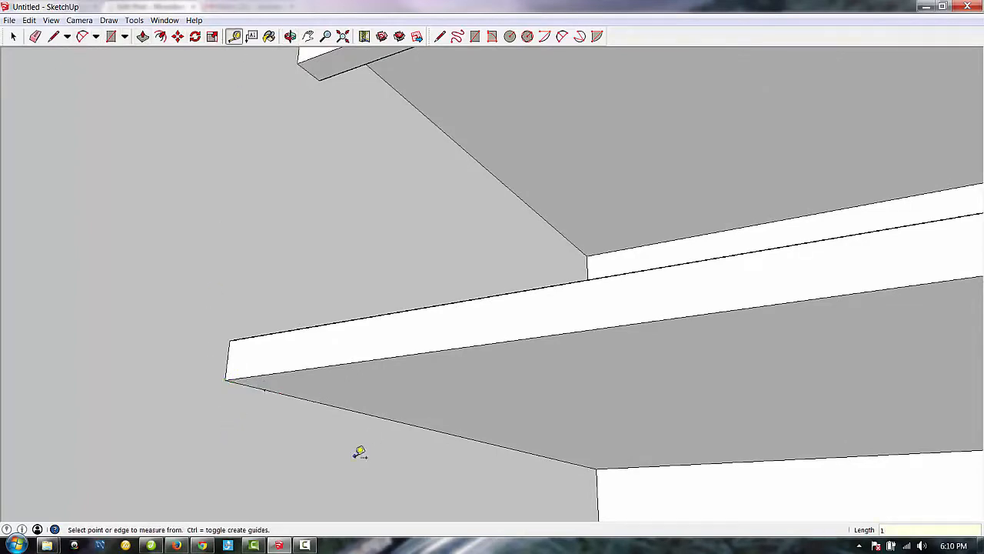
# Step: Draw a 3/4 inch wide upright rectangle on the side wall beneath the bottom shelf, starting at the guide point
pyautogui.click(111, 36)
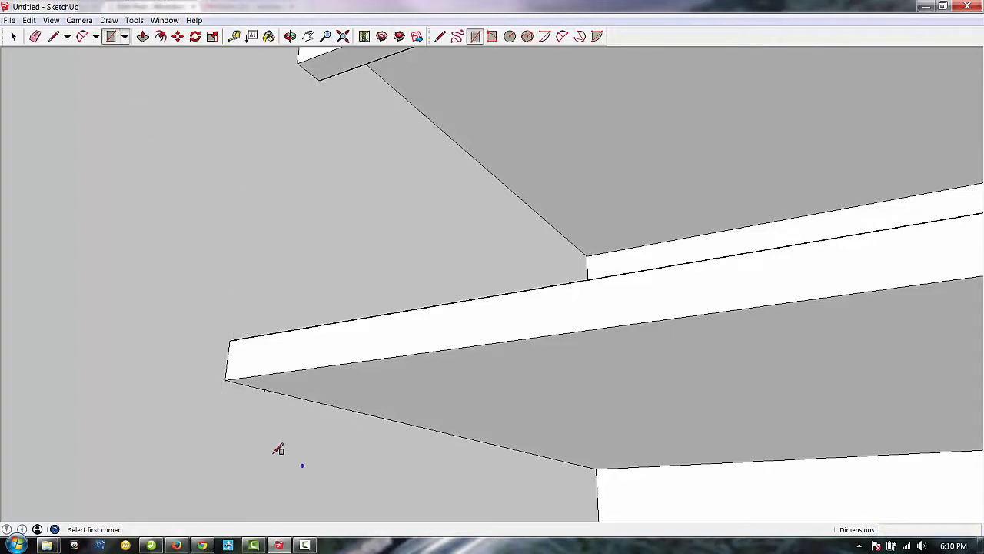
pyautogui.click(265, 390)
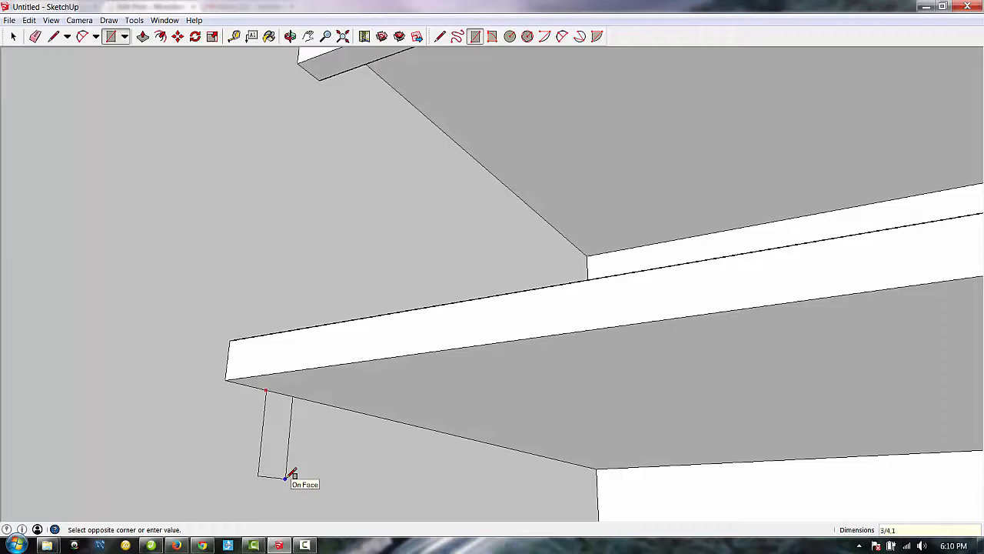
pyautogui.press('Return')
pyautogui.scroll(-3, 303, 543)
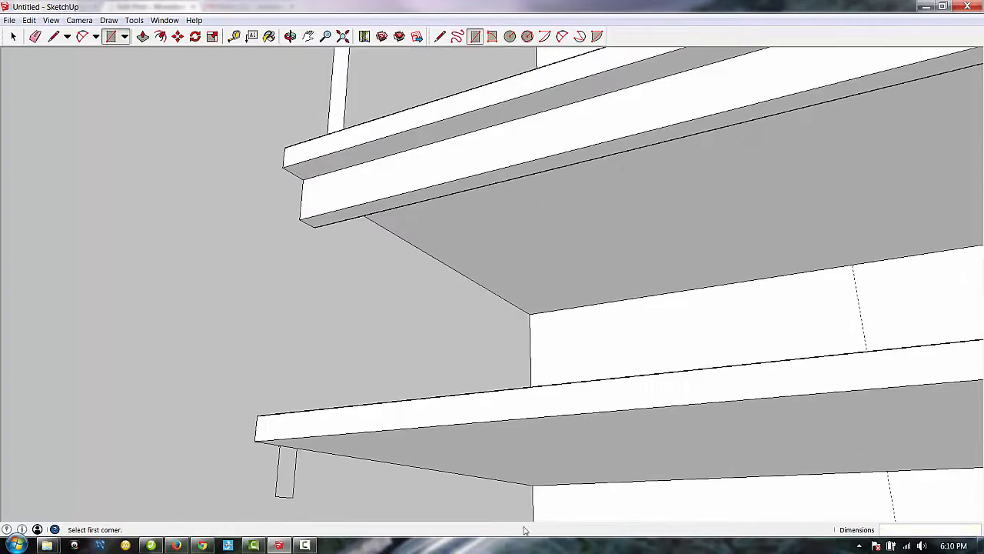
# Step: Examine the closet from outside and through its open front, including the bottom shelf and the strip profile beneath it
pyautogui.click(290, 36)
pyautogui.moveTo(288, 198); pyautogui.dragTo(317, 251)
pyautogui.moveTo(342, 290); pyautogui.dragTo(354, 293)
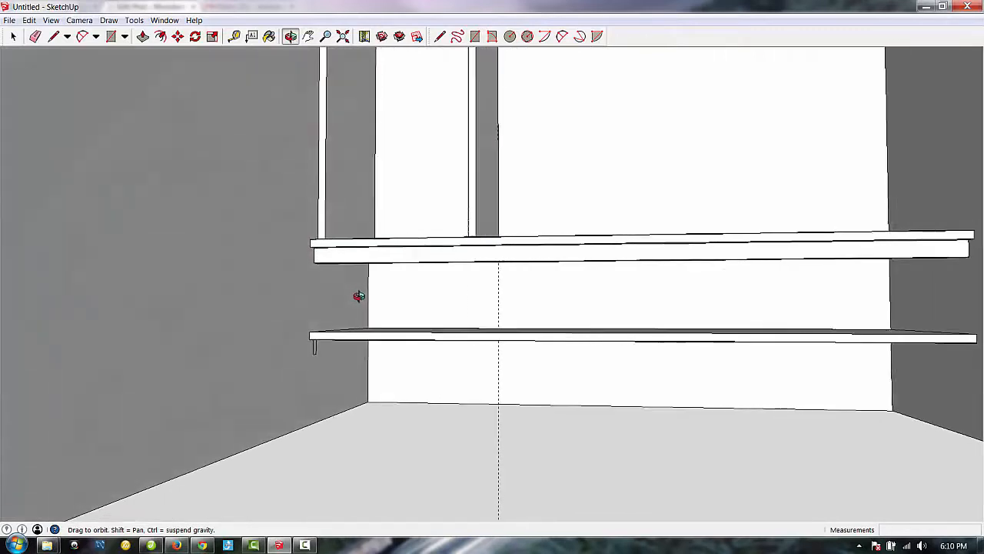
pyautogui.scroll(-1, 140, 317)
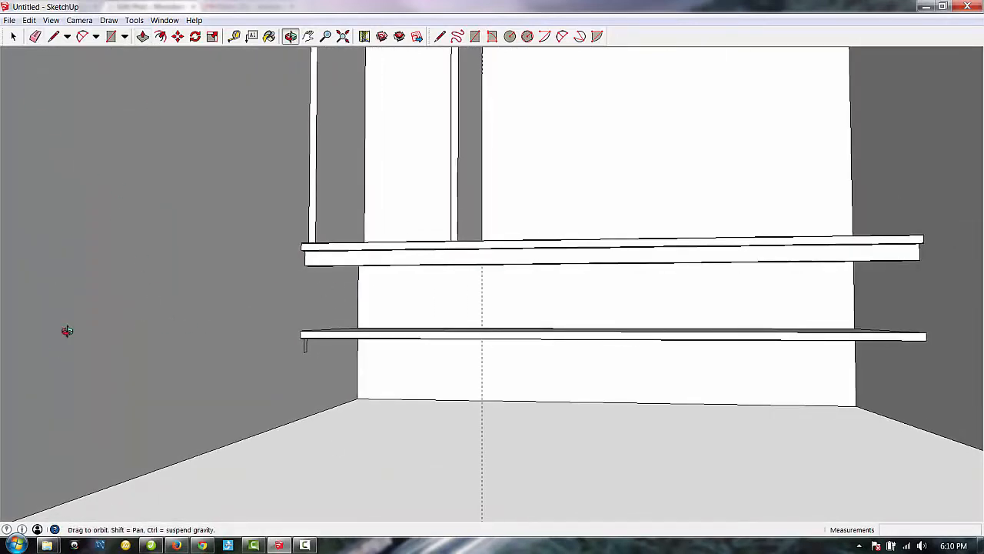
pyautogui.moveTo(340, 360); pyautogui.dragTo(332, 400)
pyautogui.scroll(-5, 350, 376)
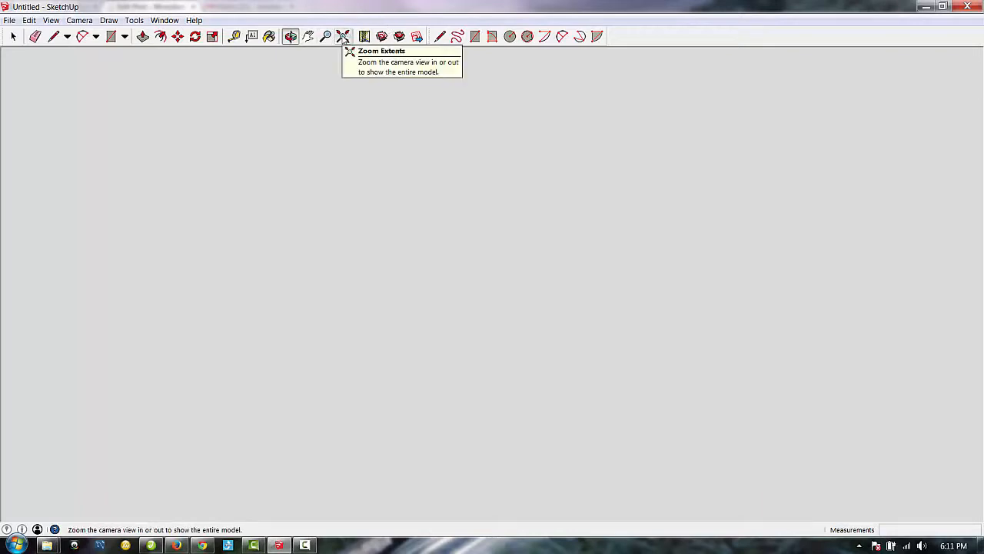
pyautogui.click(342, 37)
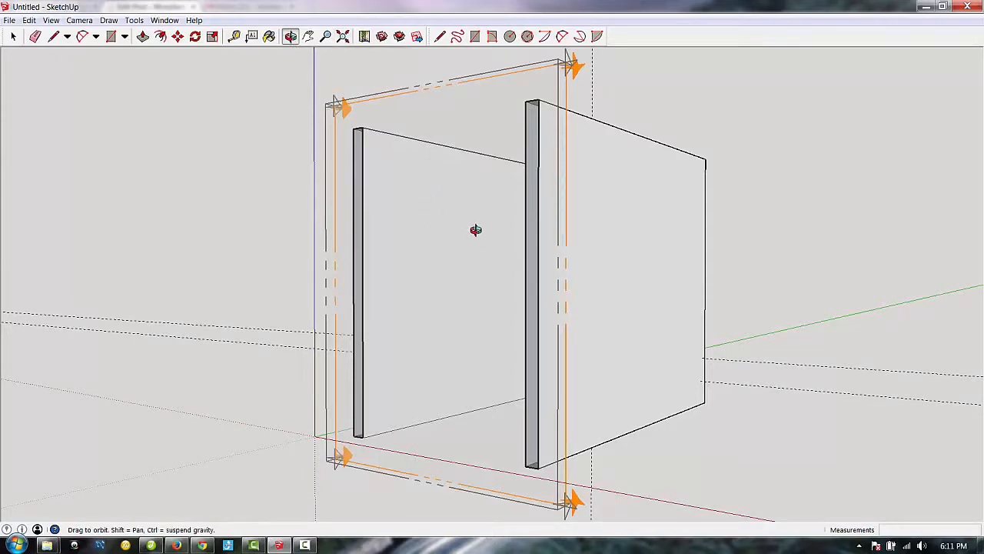
pyautogui.moveTo(475, 230); pyautogui.dragTo(587, 293)
pyautogui.scroll(3, 587, 348)
pyautogui.scroll(3, 587, 348)
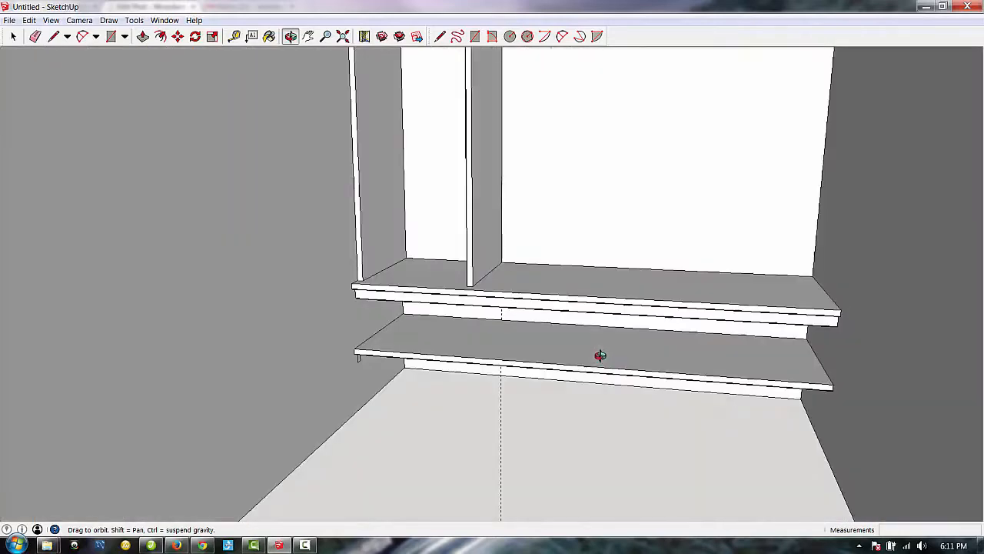
# Step: Push/Pull the small profile beneath the bottom shelf 60 inches across to the opposite side wall, forming the front support strip
pyautogui.scroll(3, 568, 287)
pyautogui.scroll(-5, 404, 315)
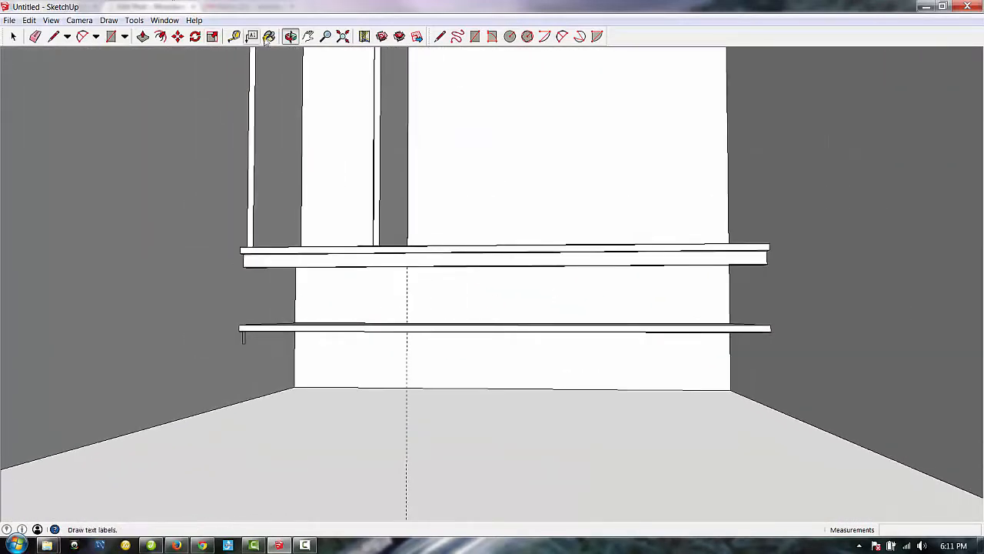
pyautogui.click(143, 36)
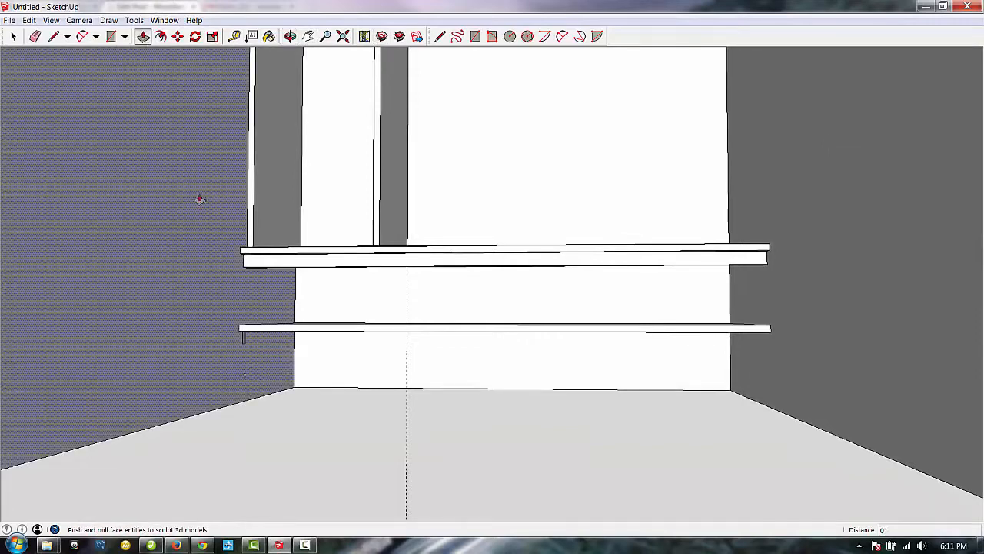
pyautogui.moveTo(242, 346); pyautogui.dragTo(800, 356)
pyautogui.scroll(-4, 489, 392)
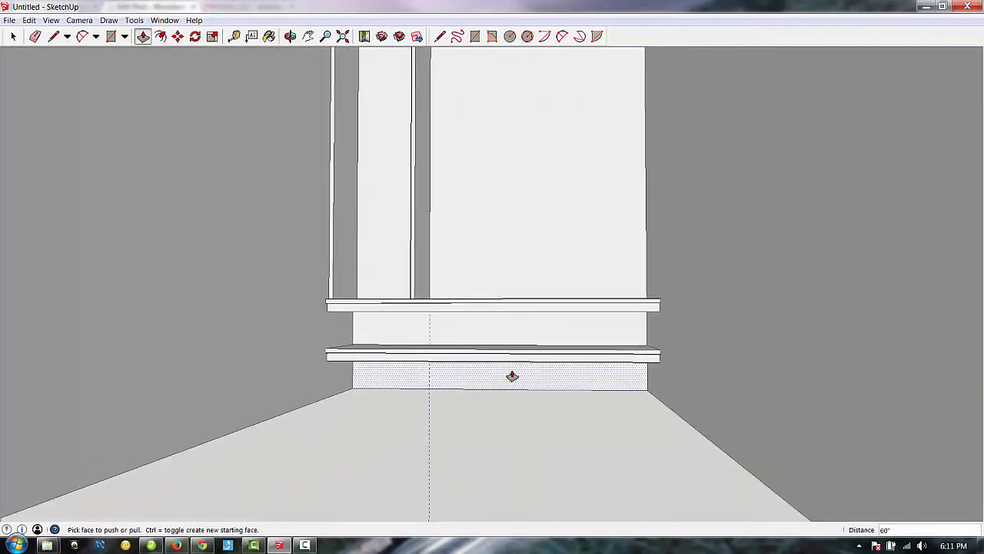
pyautogui.scroll(3, 707, 308)
pyautogui.scroll(-5, 707, 326)
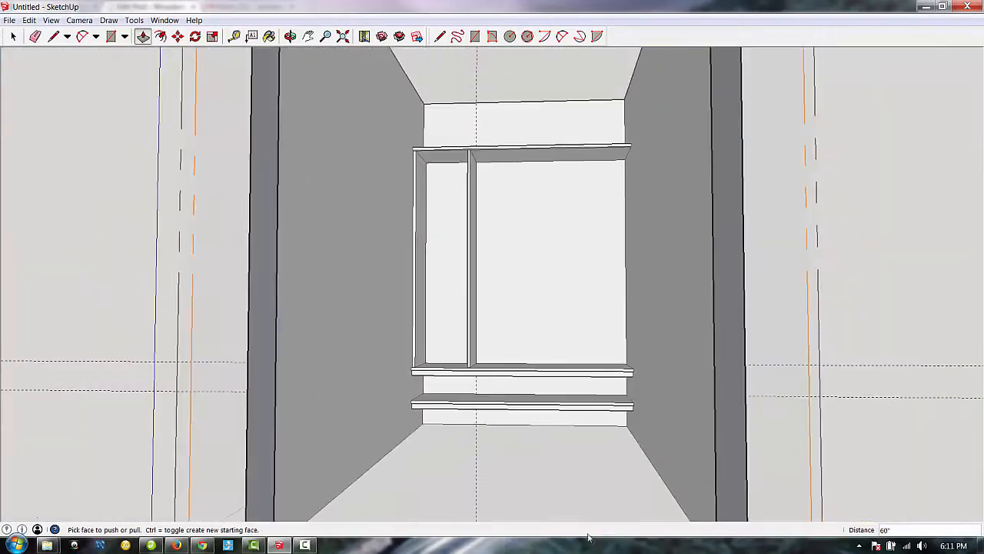
# Step: Draw a 1.5 by 3/4 inch upright rectangle on the side wall under the top shelf, starting at the end panel's upper front corner
pyautogui.scroll(3, 589, 146)
pyautogui.scroll(4, 452, 181)
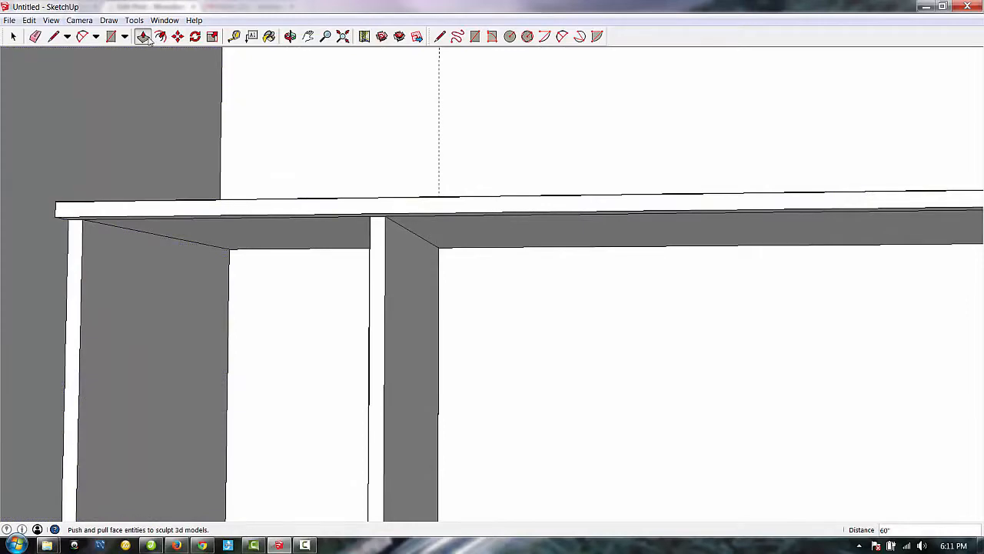
pyautogui.click(290, 39)
pyautogui.moveTo(277, 119); pyautogui.dragTo(182, 193)
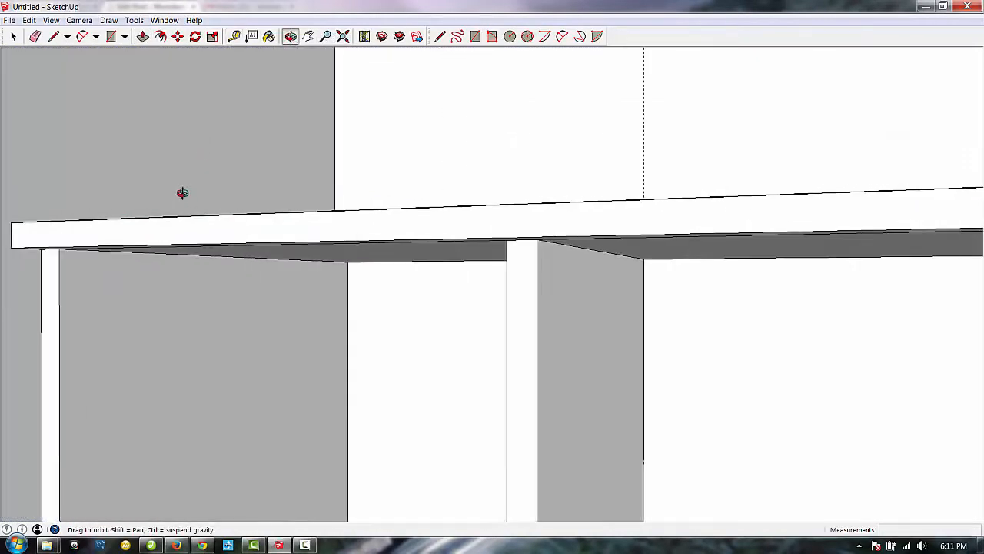
pyautogui.moveTo(617, 103); pyautogui.dragTo(202, 197)
pyautogui.scroll(5, 202, 200)
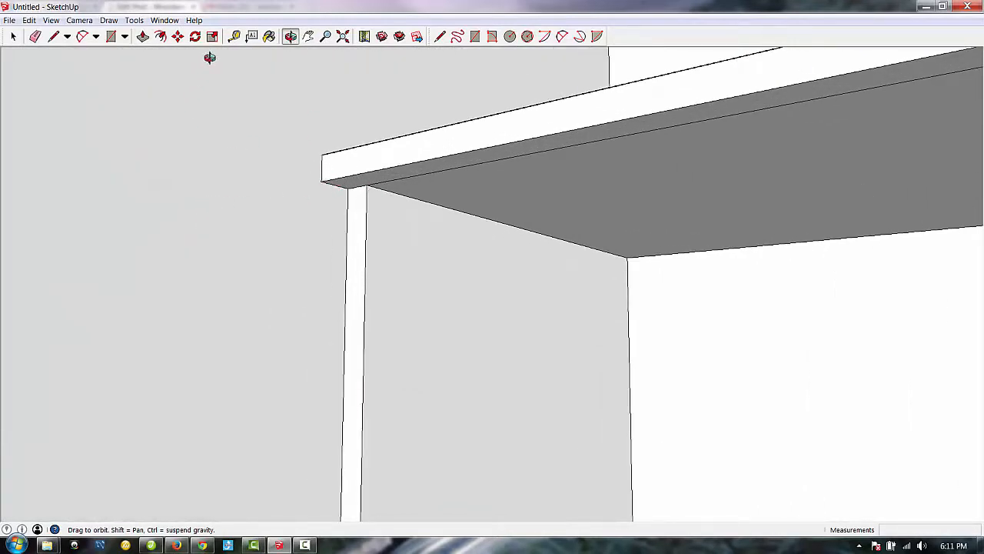
pyautogui.click(111, 37)
pyautogui.click(348, 188)
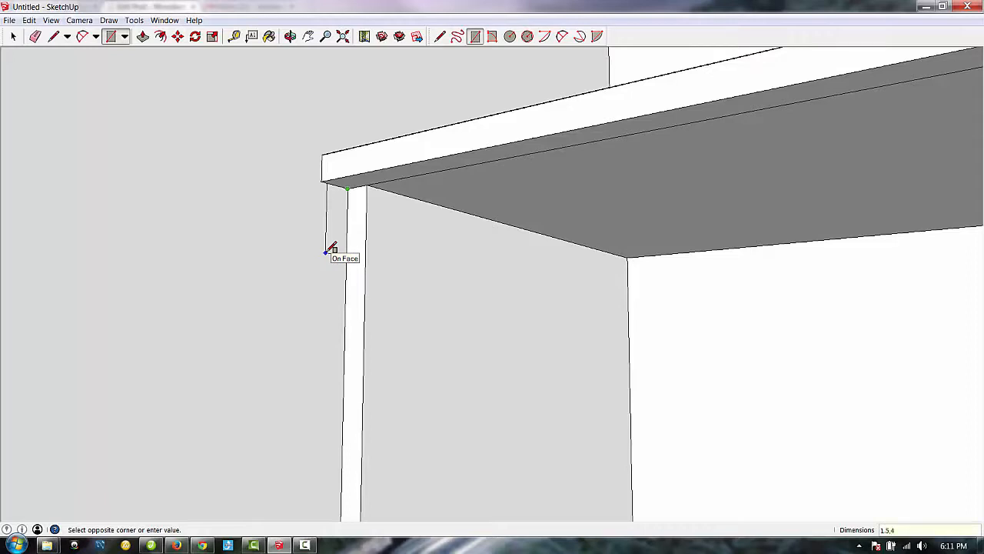
pyautogui.click(326, 252)
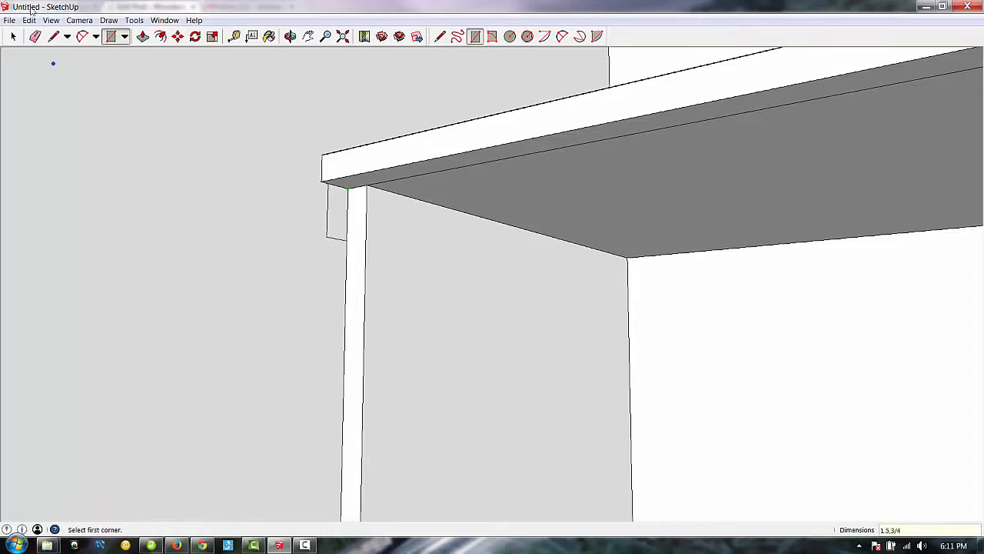
# Step: Push/Pull the rectangle under the top shelf out 3/4 inch, flush with the end panel's inner face
pyautogui.click(290, 36)
pyautogui.moveTo(361, 192); pyautogui.dragTo(262, 149)
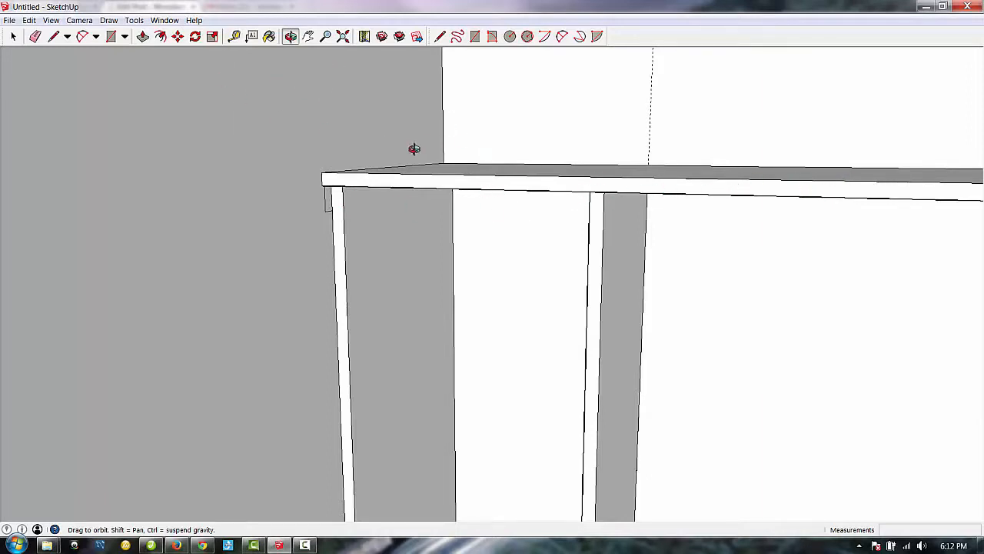
pyautogui.moveTo(297, 213); pyautogui.dragTo(526, 297)
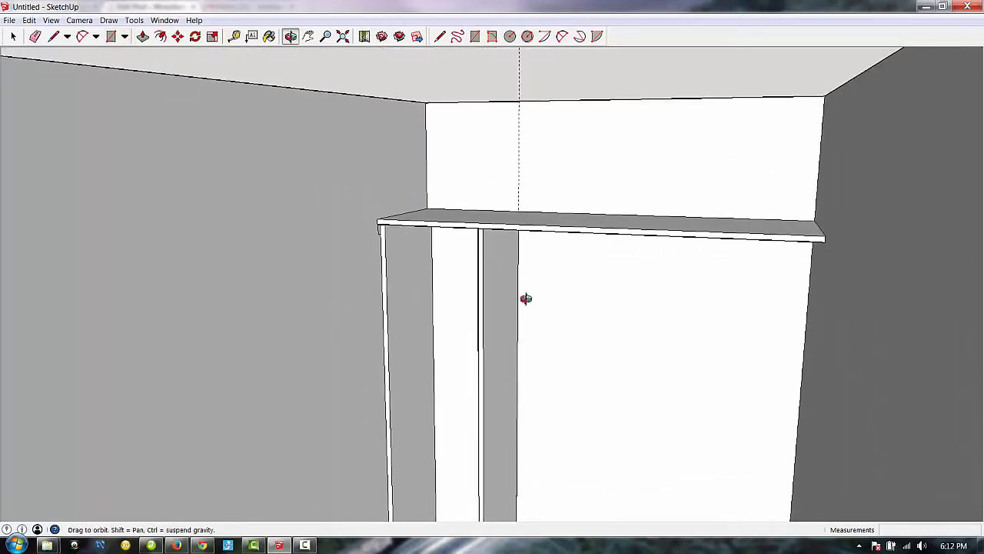
pyautogui.click(143, 37)
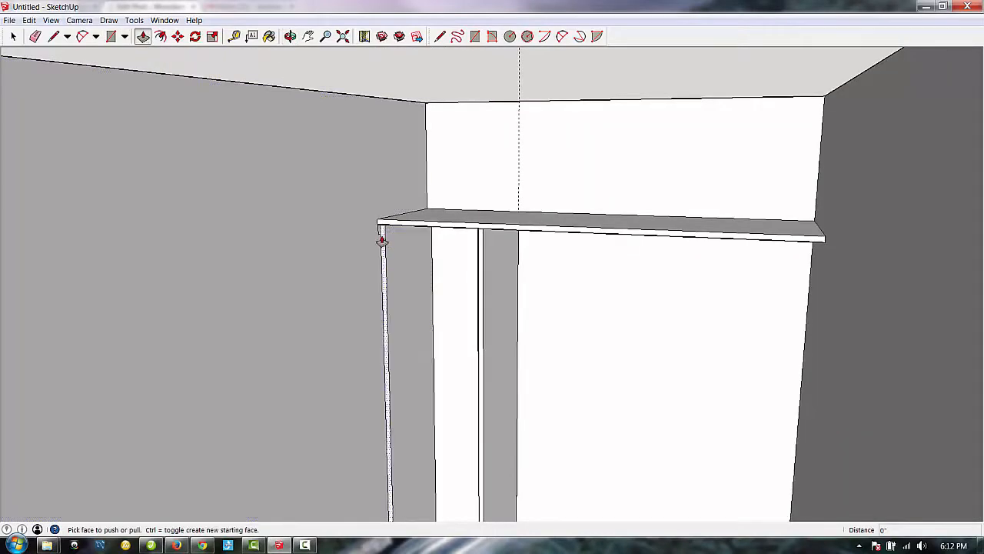
pyautogui.click(379, 236)
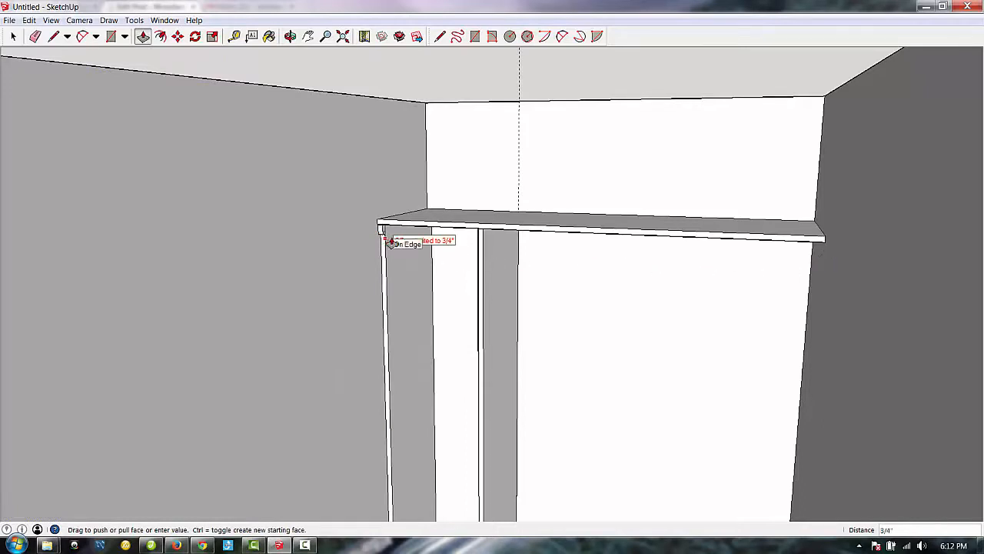
pyautogui.click(387, 239)
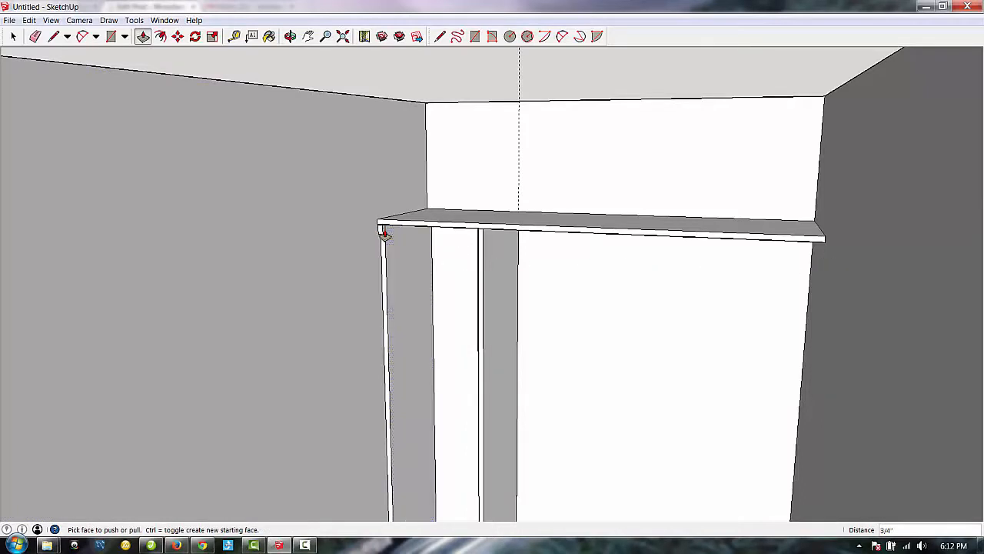
pyautogui.click(384, 234)
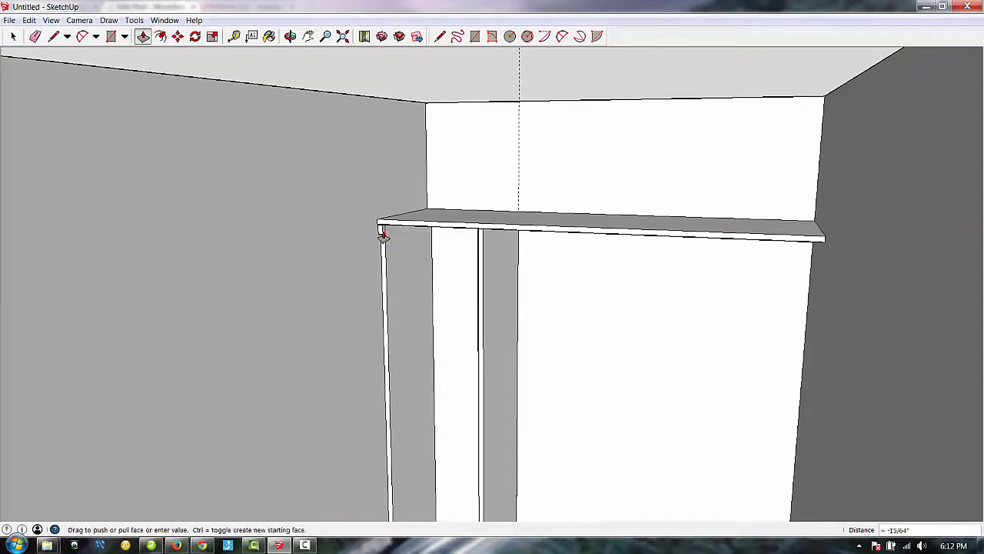
pyautogui.click(382, 234)
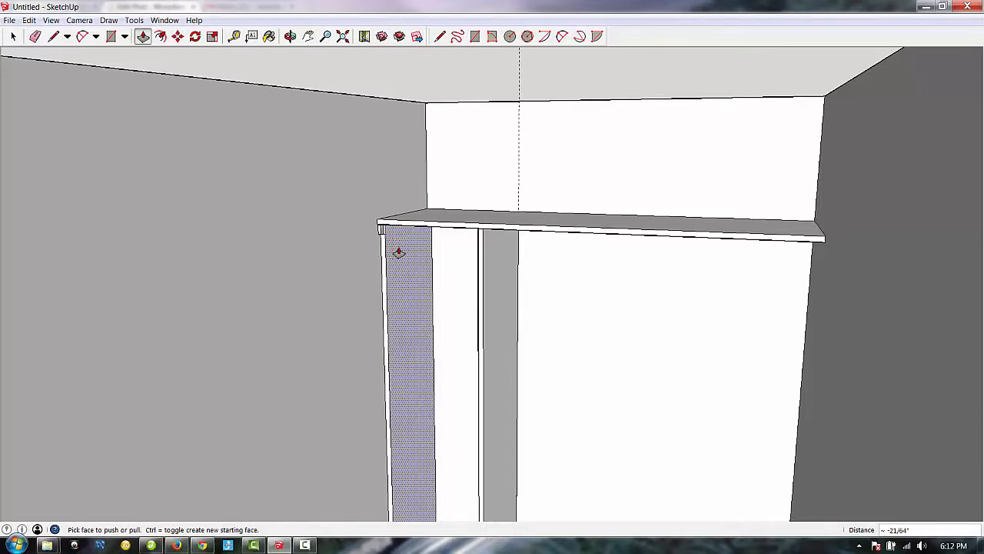
pyautogui.click(398, 252)
pyautogui.press('z')
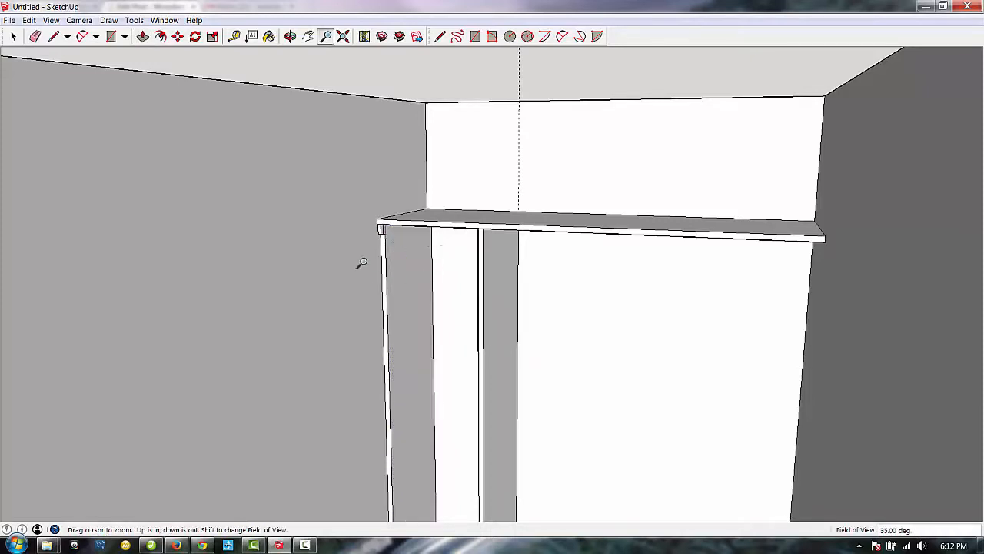
pyautogui.press('p')
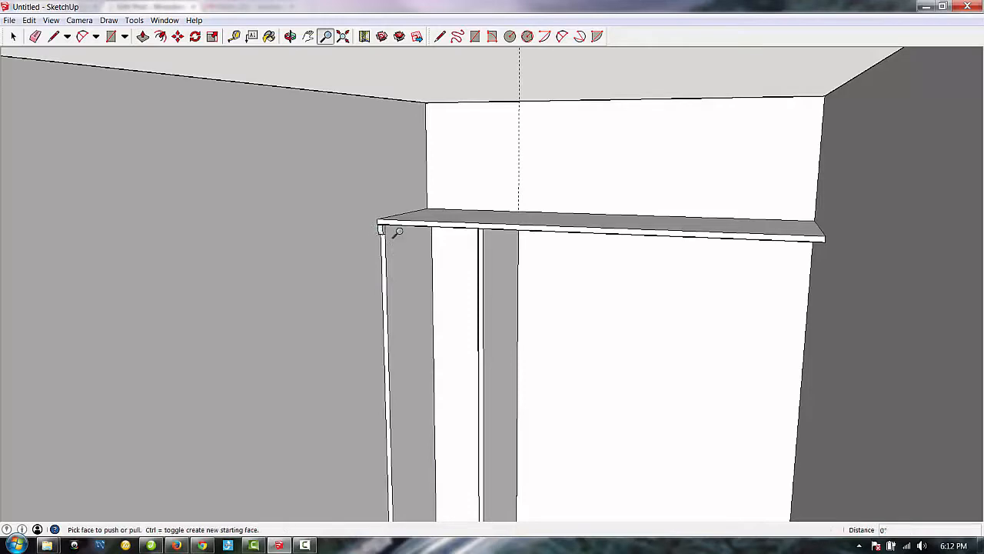
# Step: Push/Pull the end of the strip under the top shelf another 59 1/4 inches to the opposite side wall
pyautogui.click(143, 36)
pyautogui.scroll(2, 387, 236)
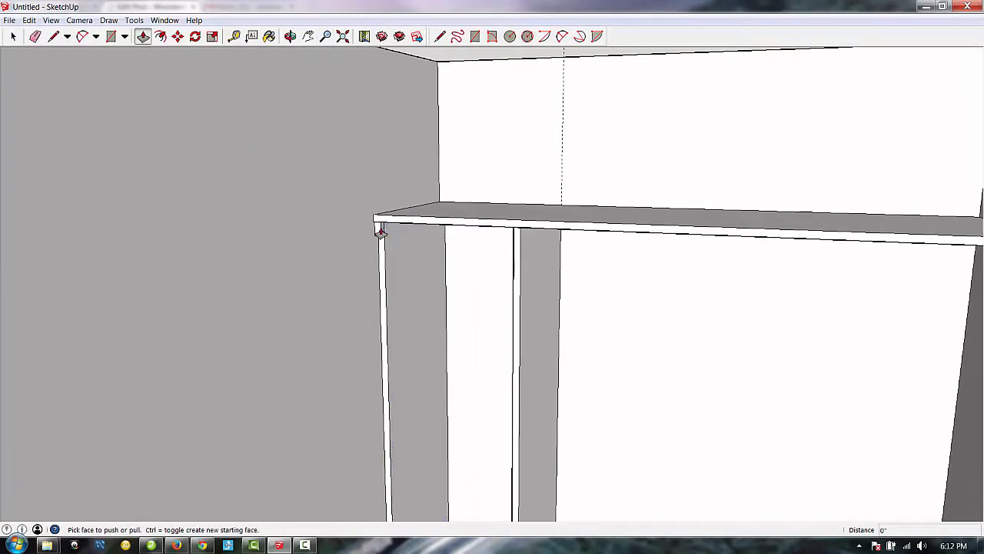
pyautogui.click(381, 232)
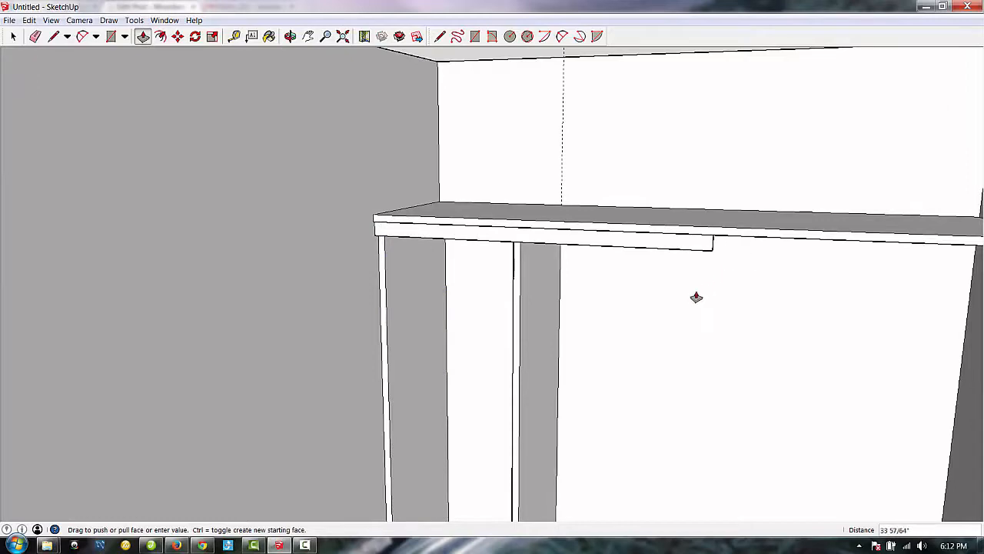
pyautogui.scroll(-2, 696, 297)
pyautogui.click(913, 288)
# Step: Examine the closet's top shelf, its front support strip and the two upright panels from outside and up close
pyautogui.moveTo(910, 293); pyautogui.dragTo(835, 395, button='middle')
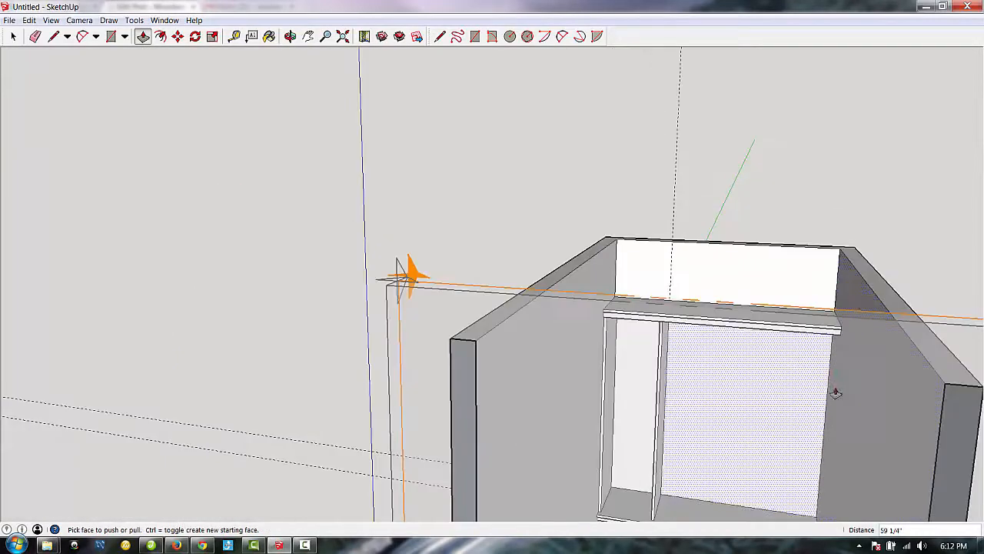
pyautogui.scroll(-2, 787, 398)
pyautogui.scroll(6, 784, 391)
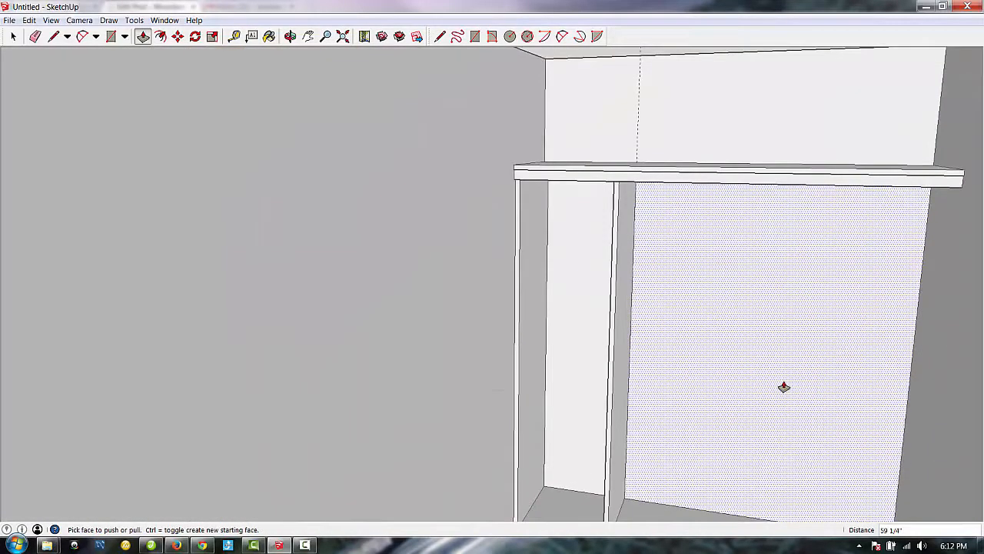
pyautogui.scroll(-3, 790, 256)
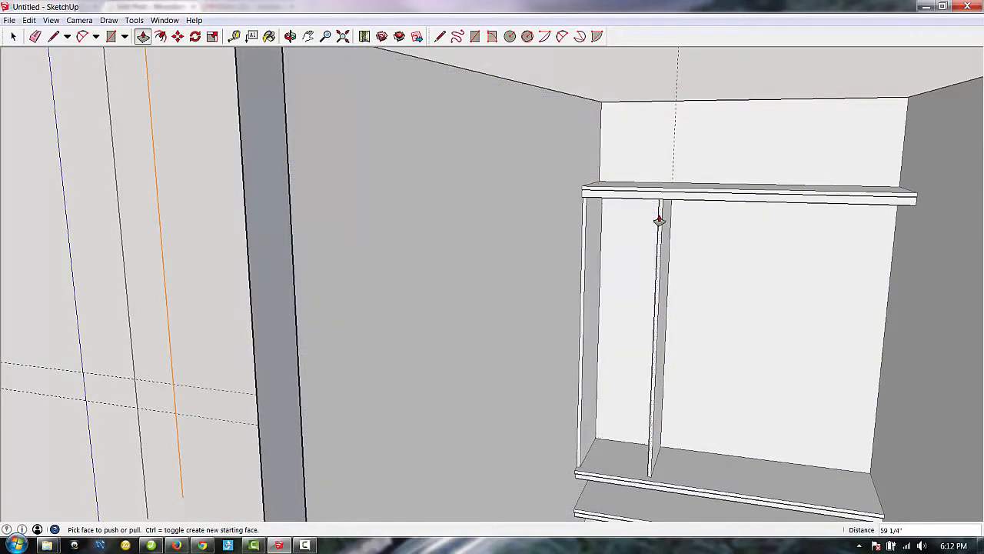
pyautogui.scroll(2, 708, 236)
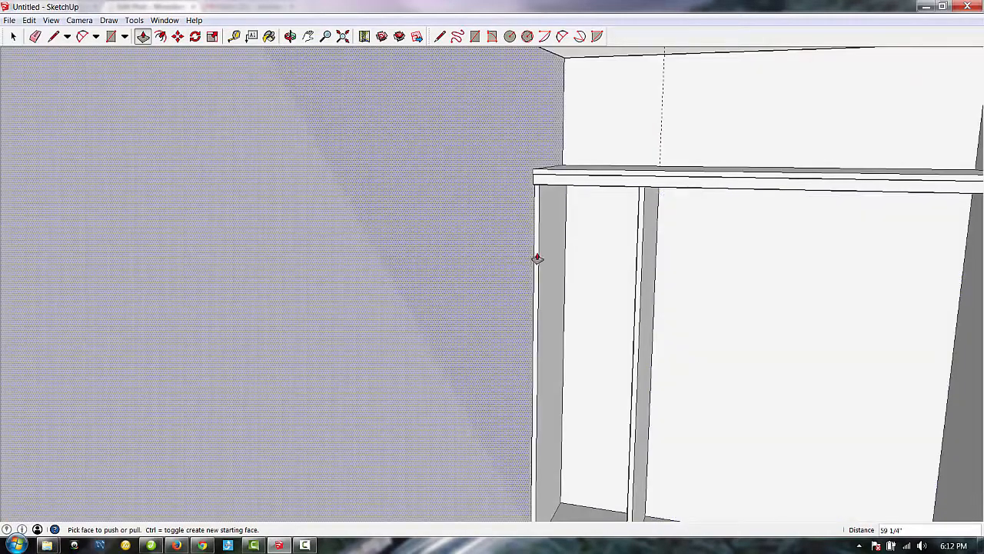
pyautogui.scroll(-3, 691, 236)
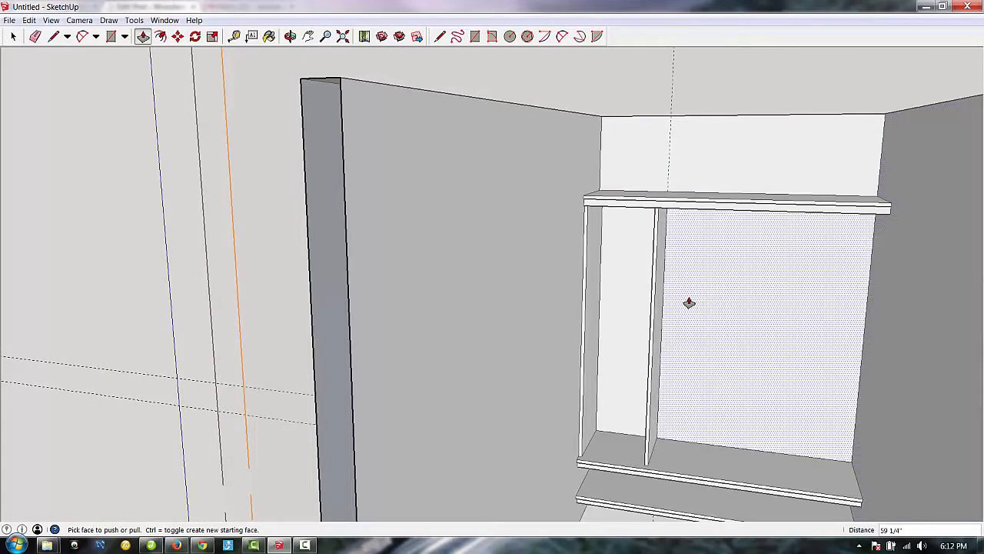
pyautogui.scroll(-3, 885, 216)
pyautogui.scroll(5, 808, 287)
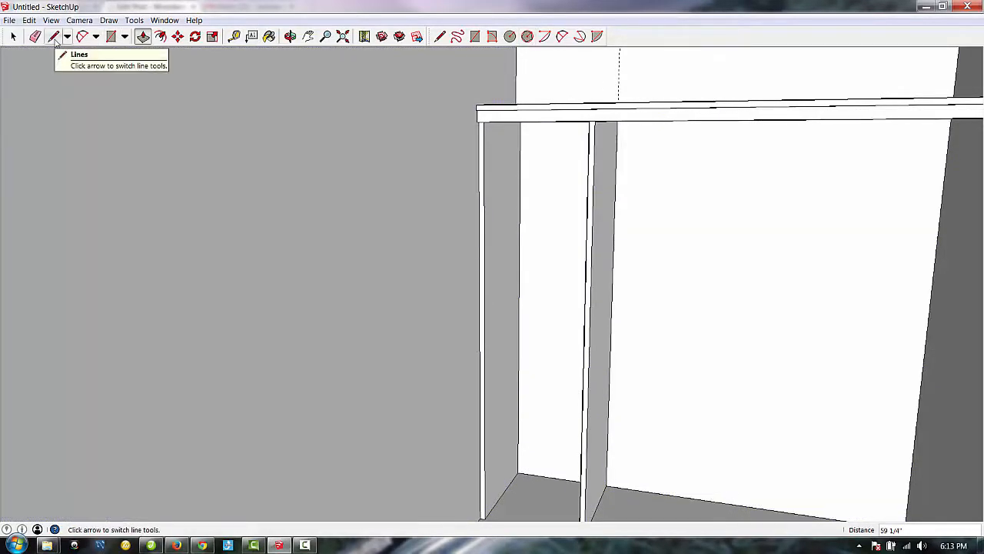
# Step: Divide the front vertical edge of the middle upright panel, on the narrow compartment's side, into 4 equal segments
pyautogui.click(13, 36)
pyautogui.scroll(-2, 619, 433)
pyautogui.scroll(-2, 602, 431)
pyautogui.scroll(3, 626, 492)
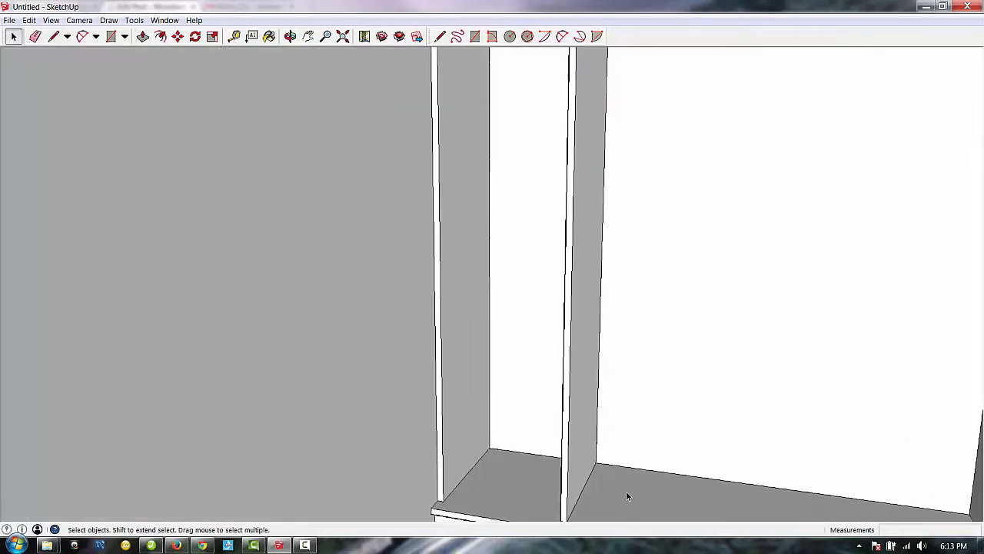
pyautogui.scroll(-1, 583, 427)
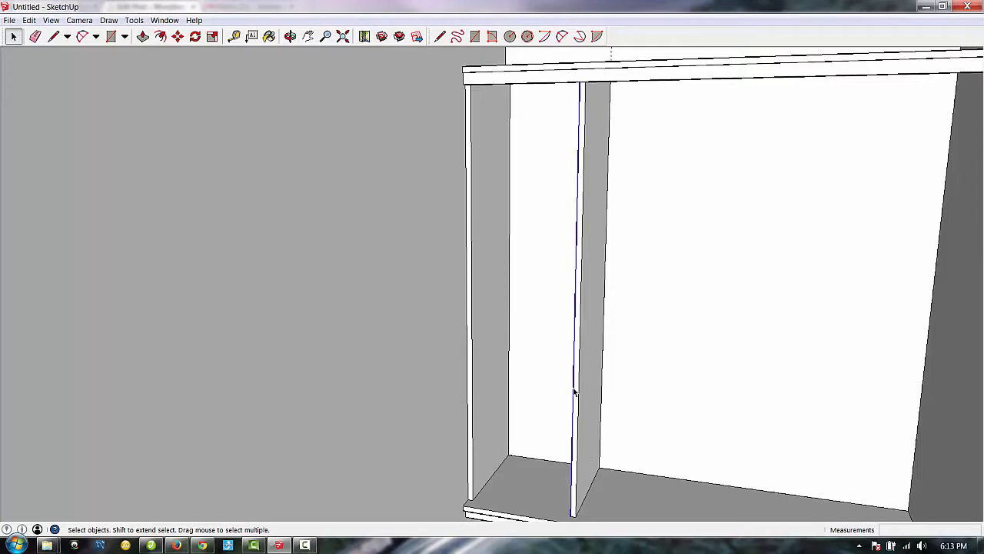
pyautogui.rightClick(573, 392)
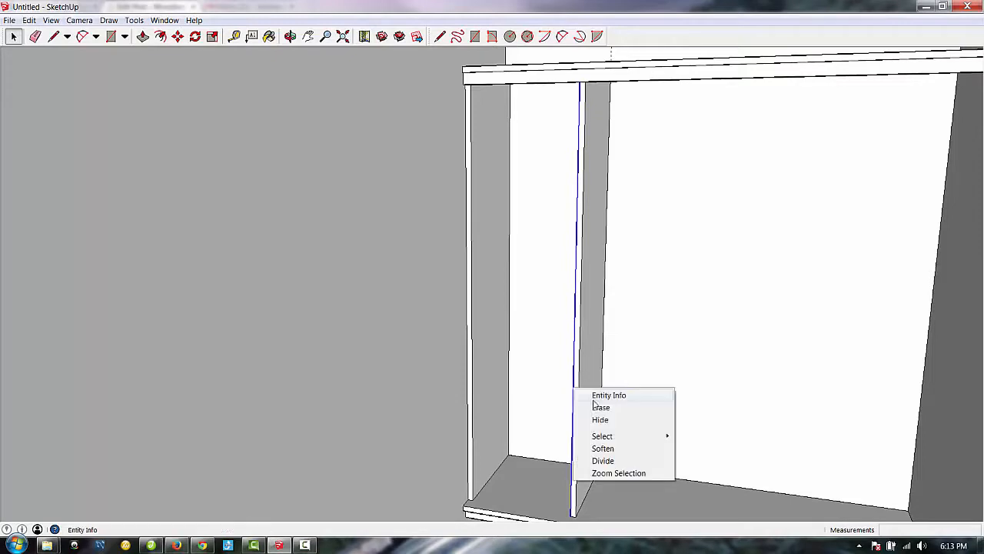
pyautogui.click(603, 460)
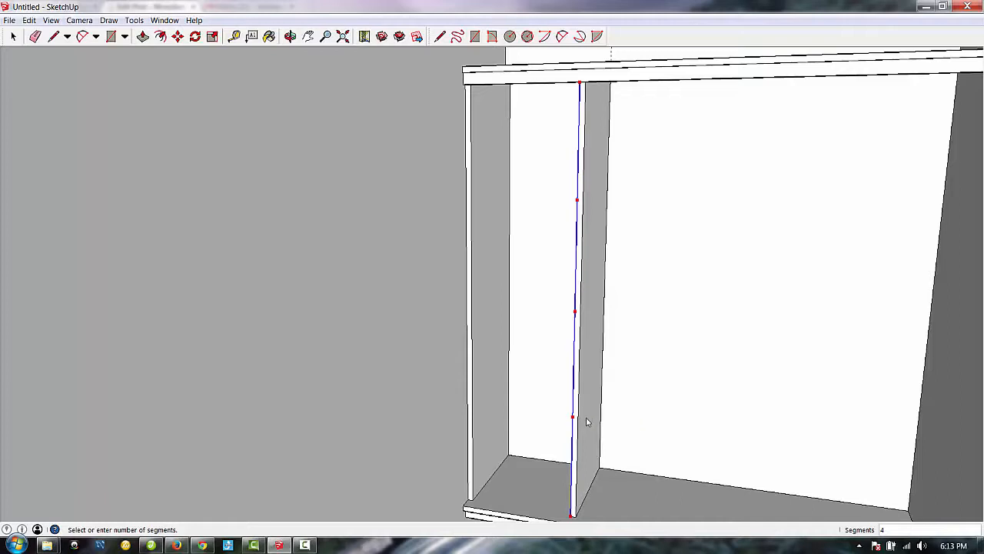
pyautogui.click(586, 422)
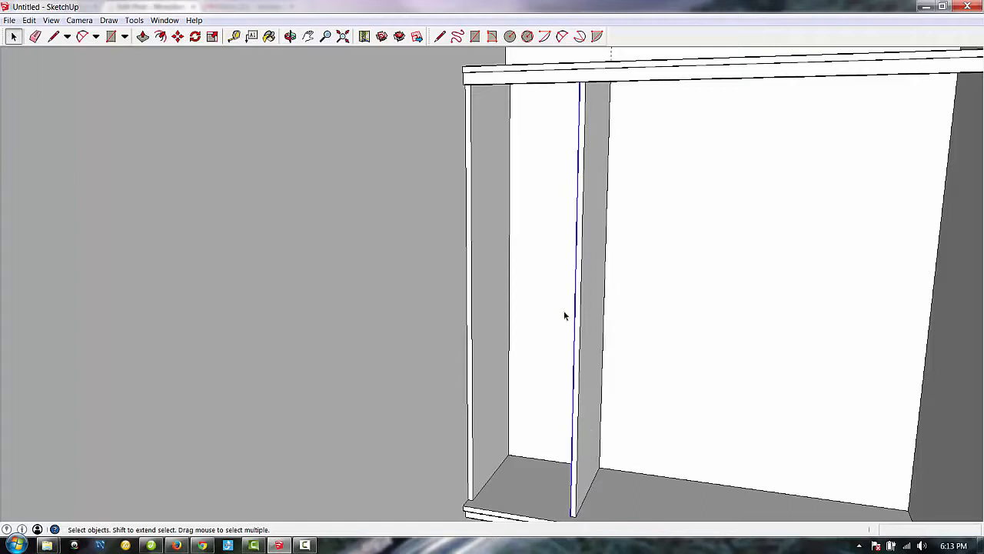
# Step: Draw a 3/4-inch-high rectangle across the middle panel's compartment-side face, starting at the lowest division point and reaching the back edge
pyautogui.scroll(3, 536, 448)
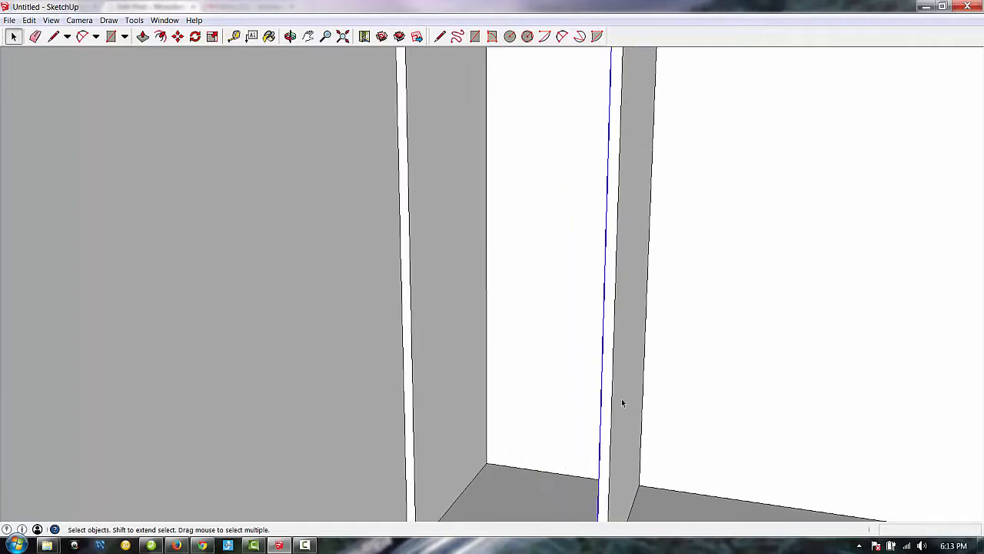
pyautogui.click(515, 360)
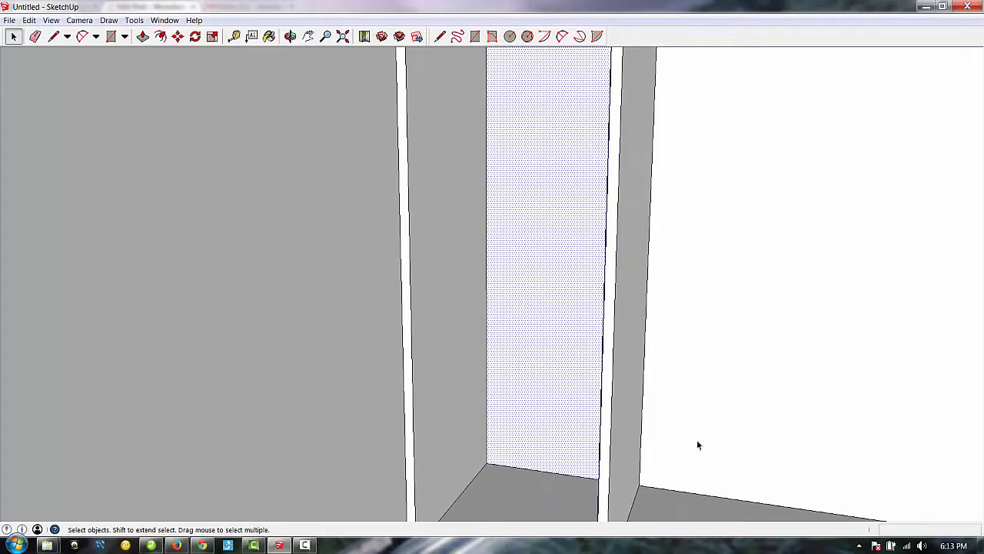
pyautogui.click(602, 452)
pyautogui.scroll(3, 635, 462)
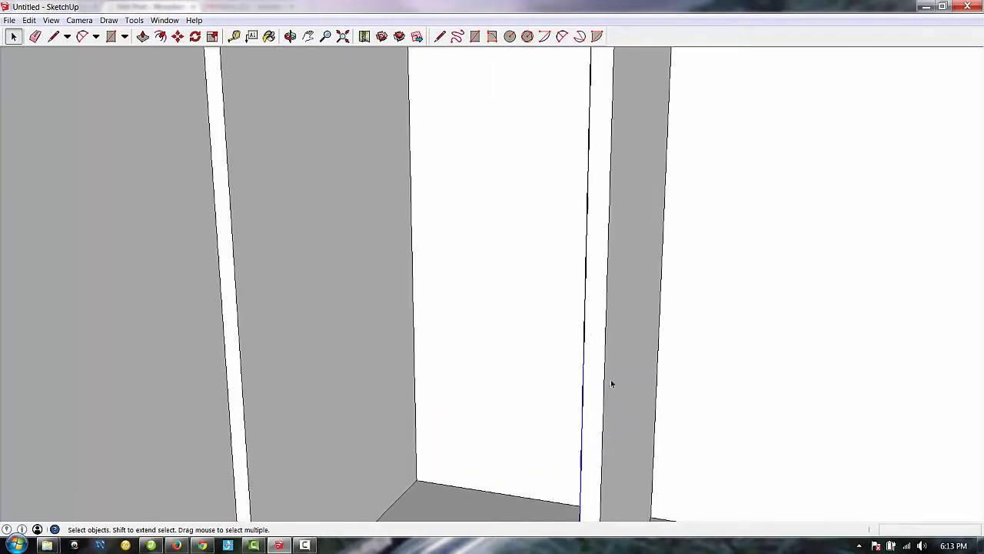
pyautogui.scroll(-2, 619, 385)
pyautogui.click(290, 36)
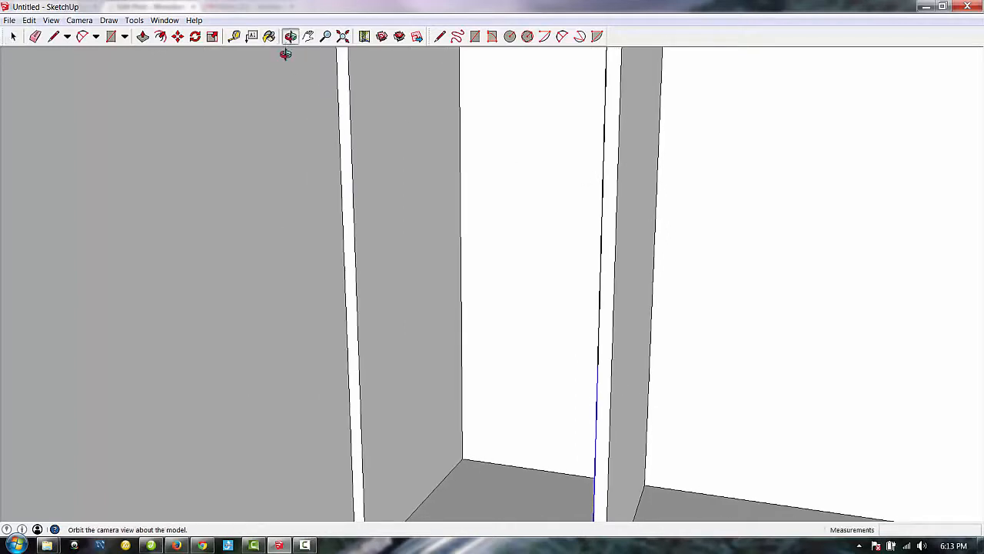
pyautogui.moveTo(350, 275)
pyautogui.mouseDown()
pyautogui.moveTo(414, 280)
pyautogui.moveTo(422, 255)
pyautogui.mouseUp()
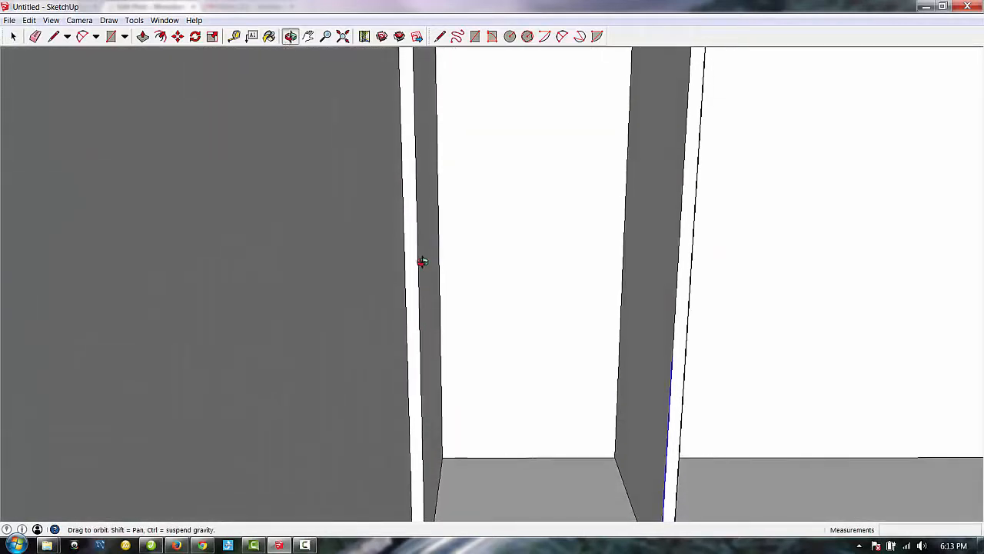
pyautogui.moveTo(622, 244); pyautogui.dragTo(658, 368)
pyautogui.scroll(1, 658, 367)
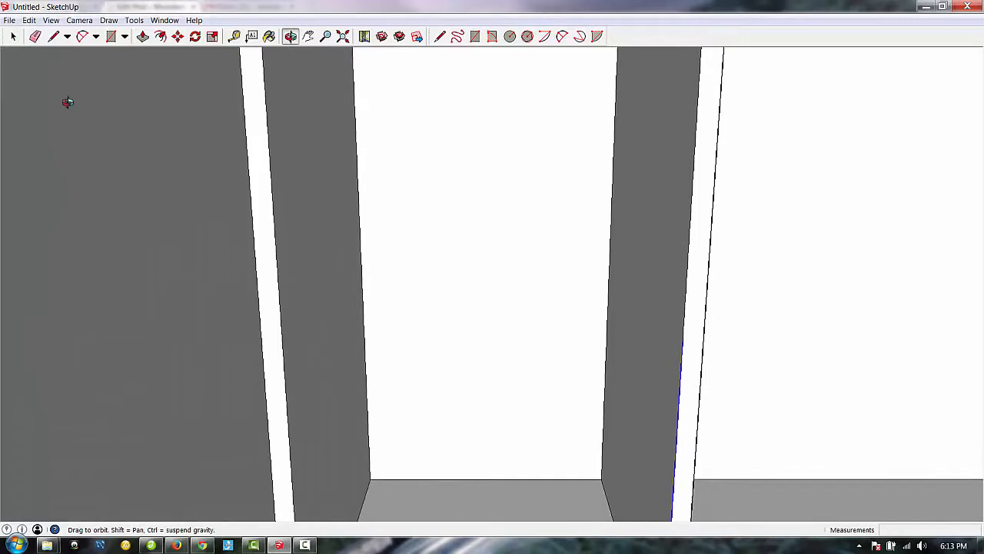
pyautogui.click(111, 37)
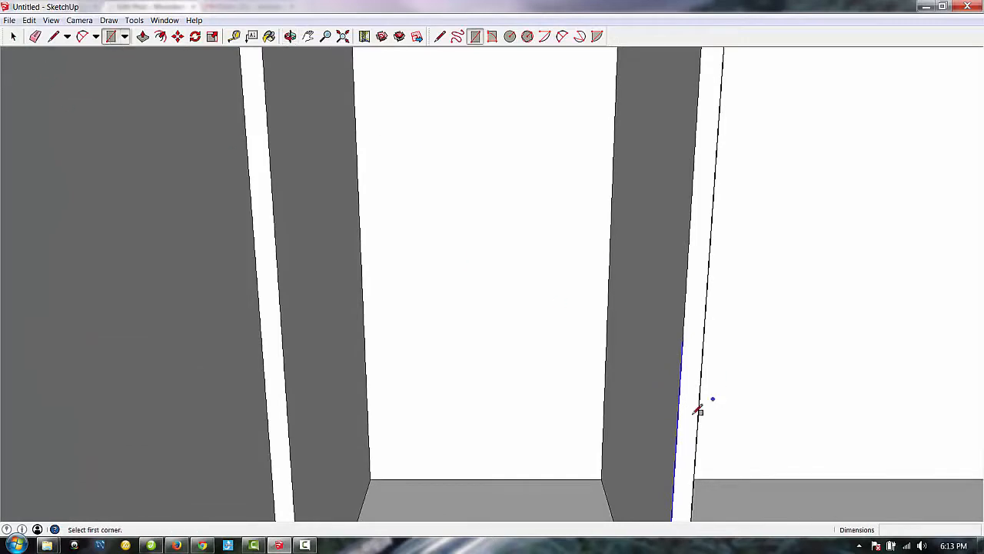
pyautogui.click(681, 345)
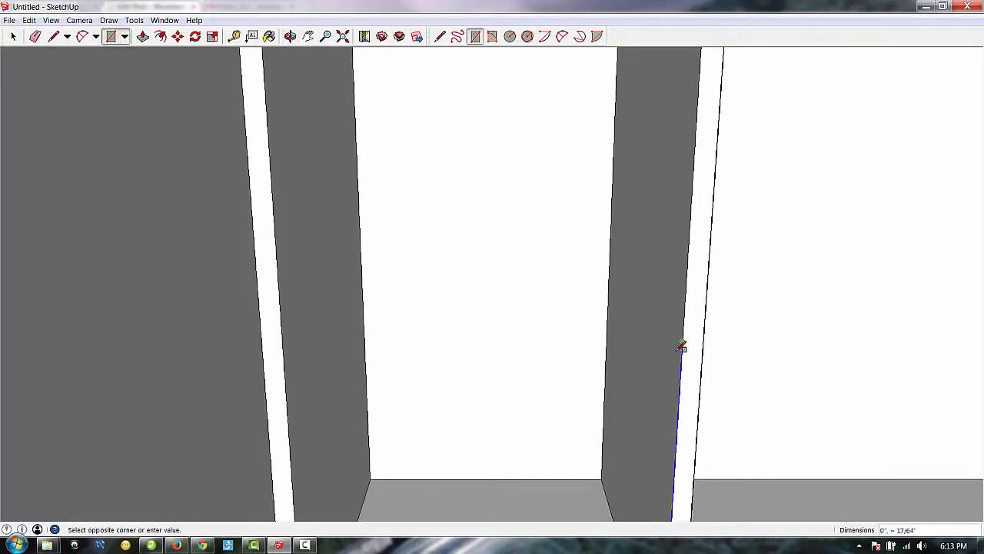
pyautogui.click(615, 269)
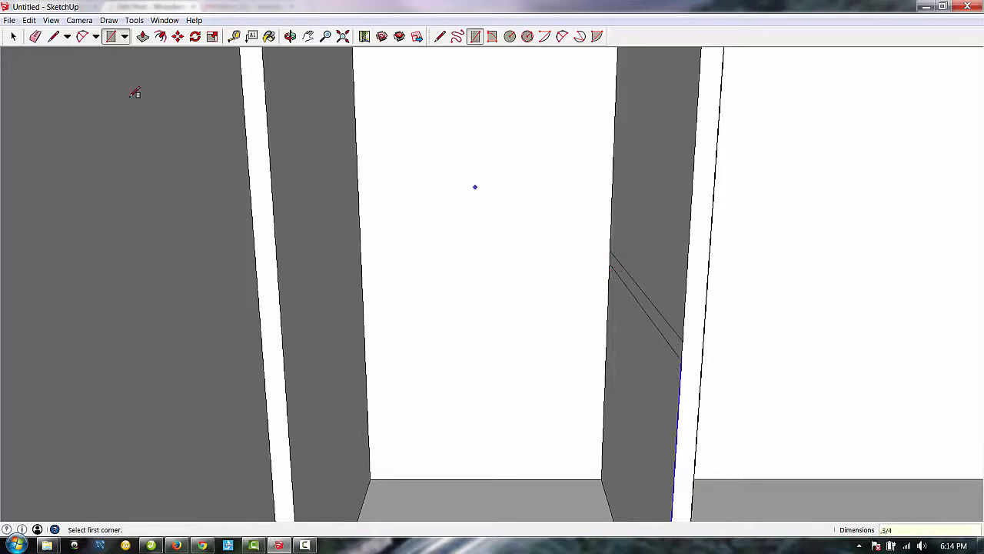
# Step: Push/Pull the strip 14 1/2 inches to the end panel as a shelf, and draw a 3/4-inch line closing its front end at the middle panel
pyautogui.click(143, 36)
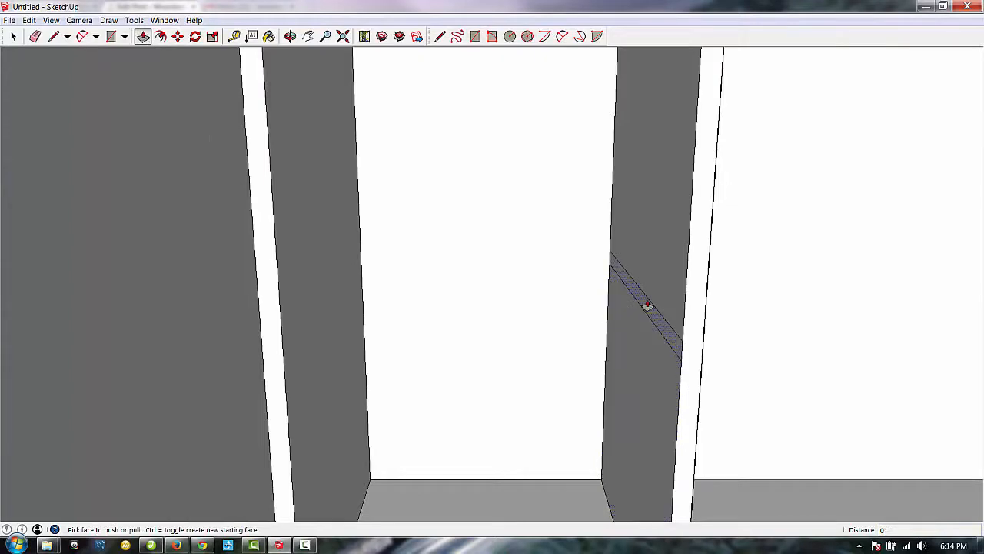
pyautogui.click(646, 305)
pyautogui.click(281, 359)
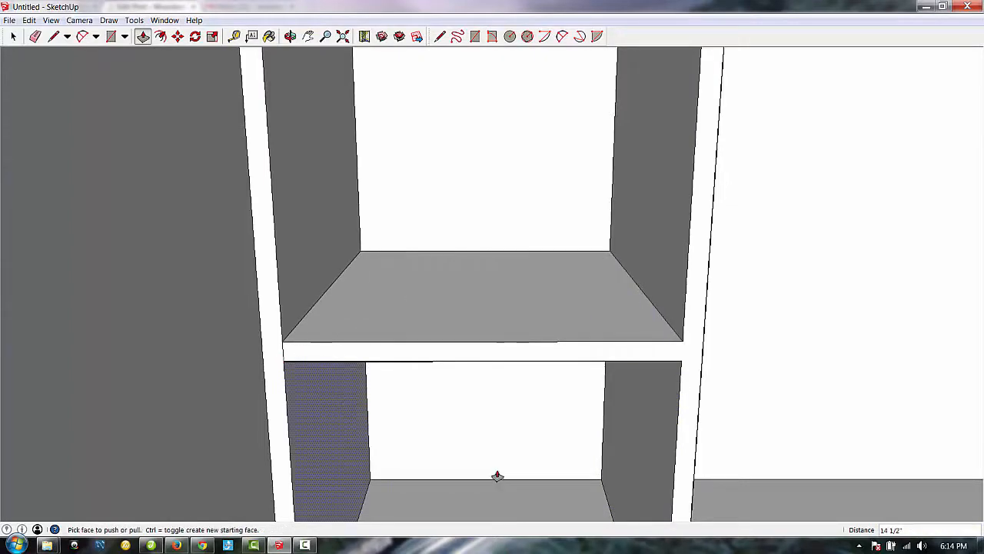
pyautogui.click(54, 36)
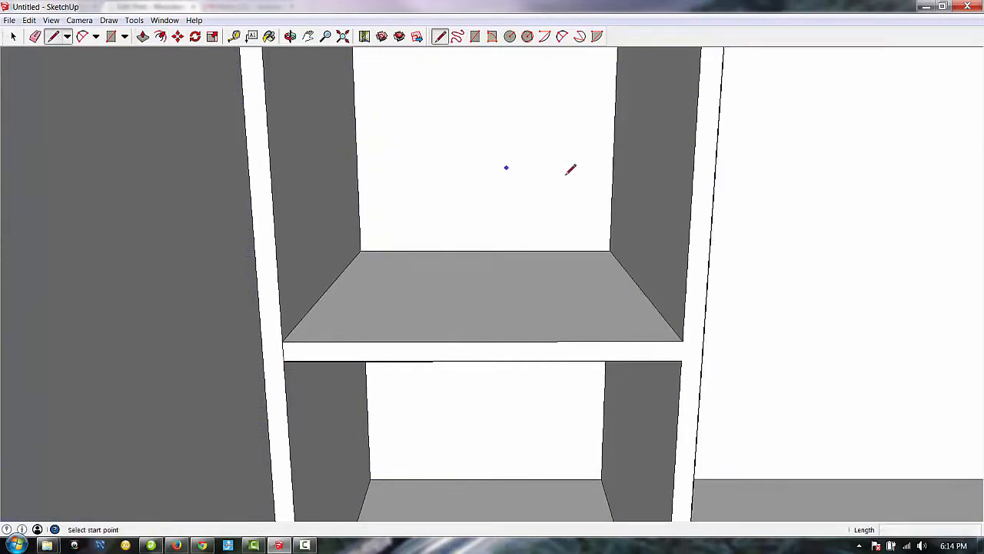
pyautogui.click(681, 341)
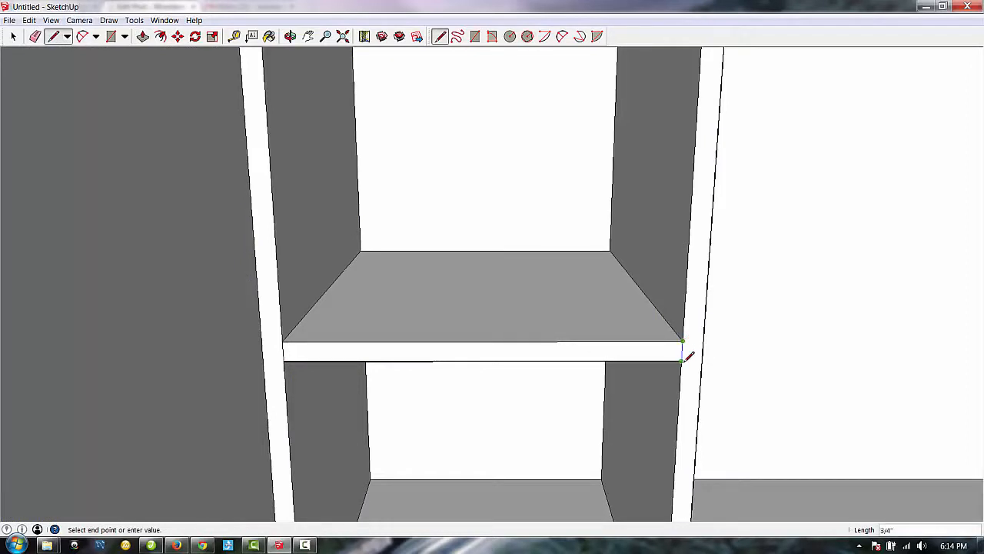
pyautogui.click(681, 360)
# Step: Draw a second full-depth rectangle, 3/4 inch high, on the middle panel's compartment-side face, down from the next division point above the first shelf
pyautogui.scroll(-5, 382, 324)
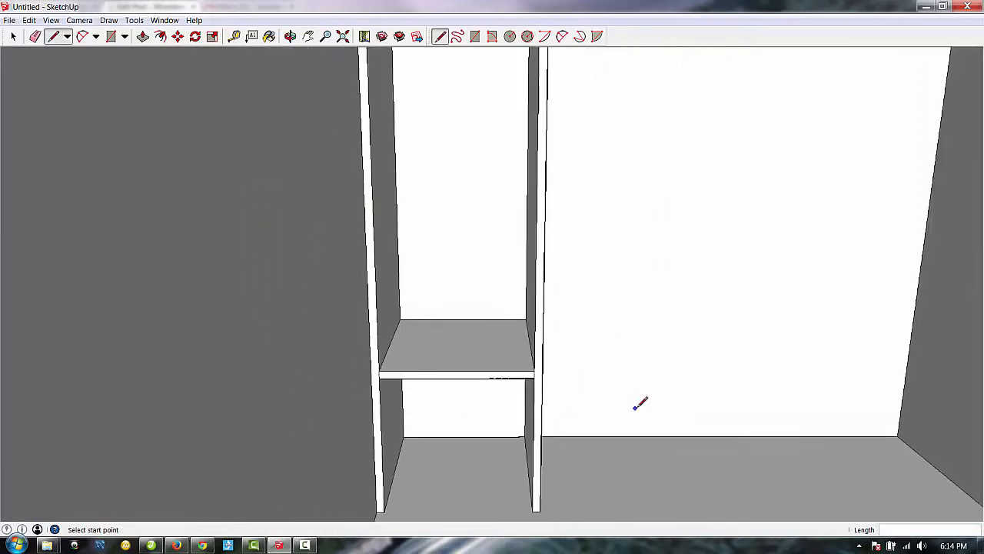
pyautogui.click(290, 36)
pyautogui.moveTo(392, 170); pyautogui.dragTo(380, 197)
pyautogui.click(343, 36)
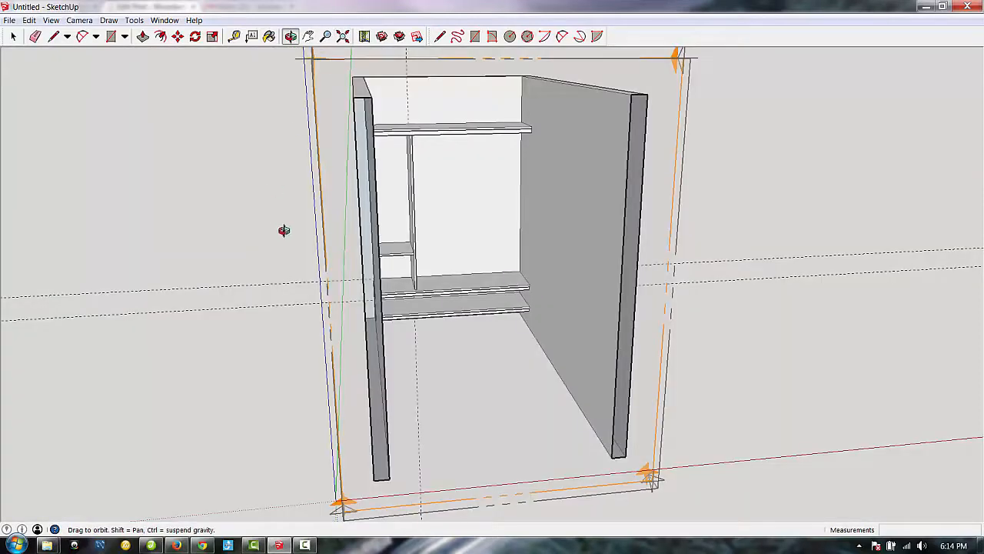
pyautogui.scroll(10, 369, 255)
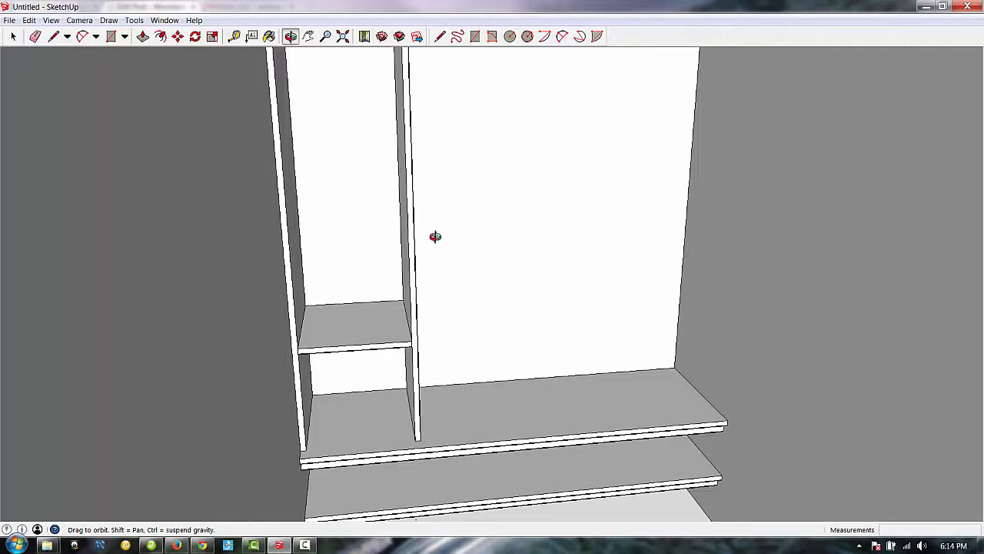
pyautogui.scroll(3, 435, 231)
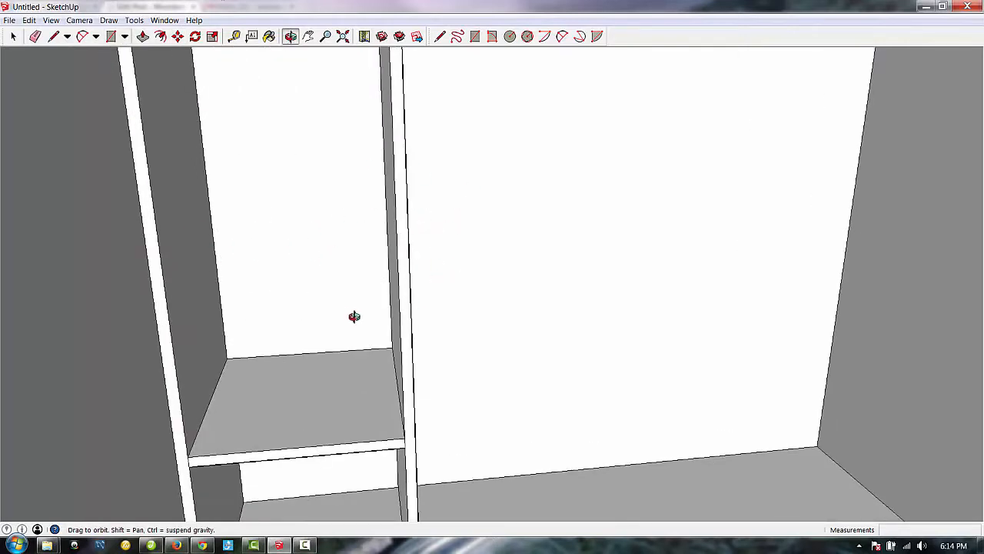
pyautogui.moveTo(349, 316); pyautogui.dragTo(406, 318)
pyautogui.scroll(3, 374, 315)
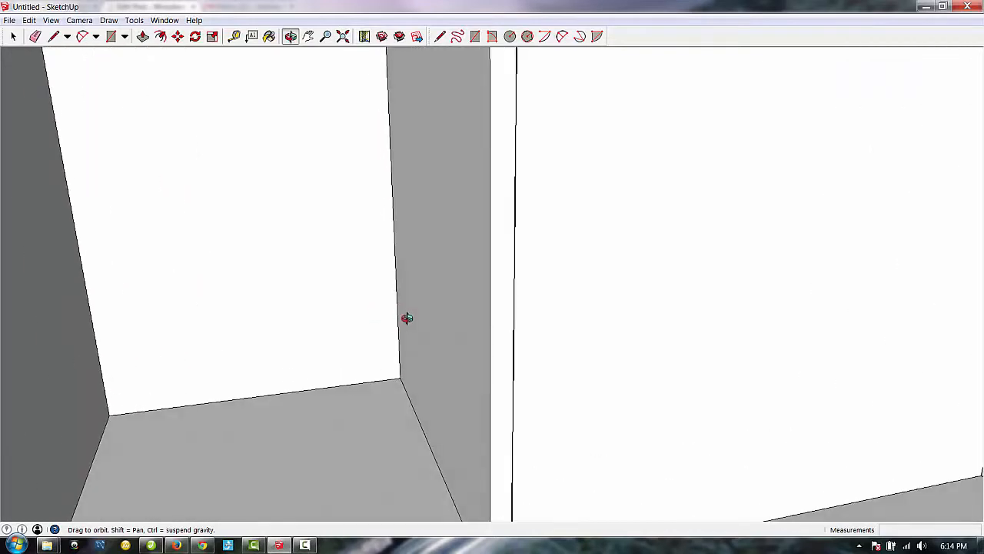
pyautogui.click(53, 36)
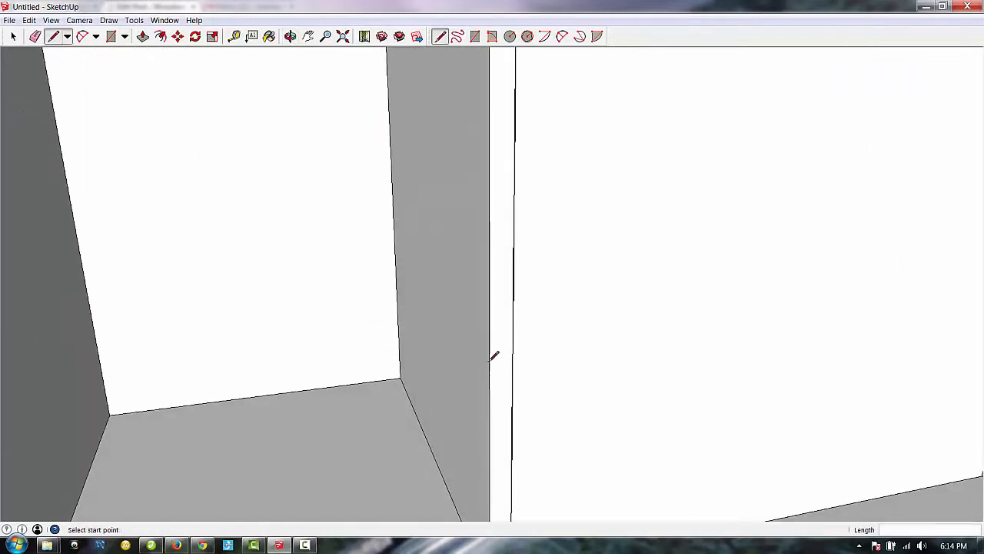
pyautogui.press('space')
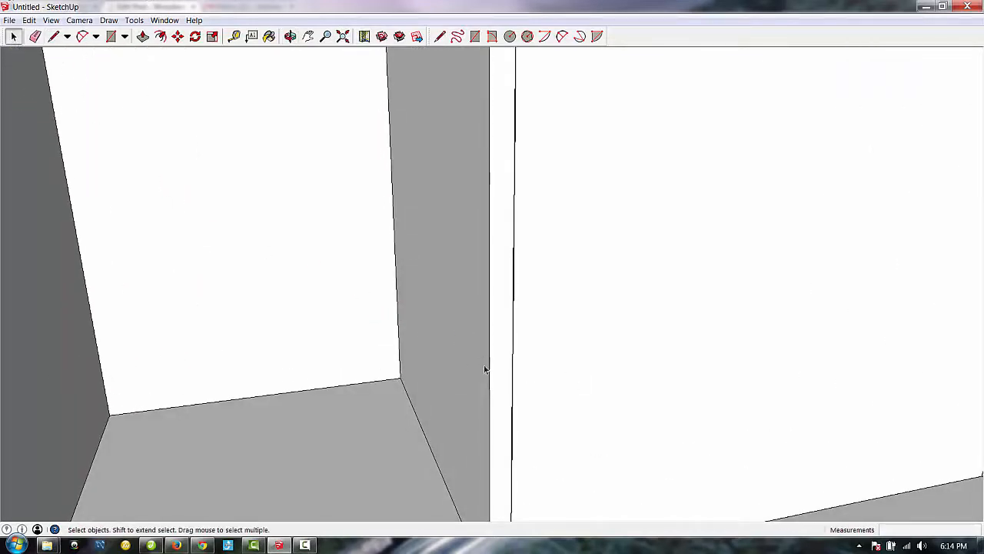
pyautogui.click(489, 369)
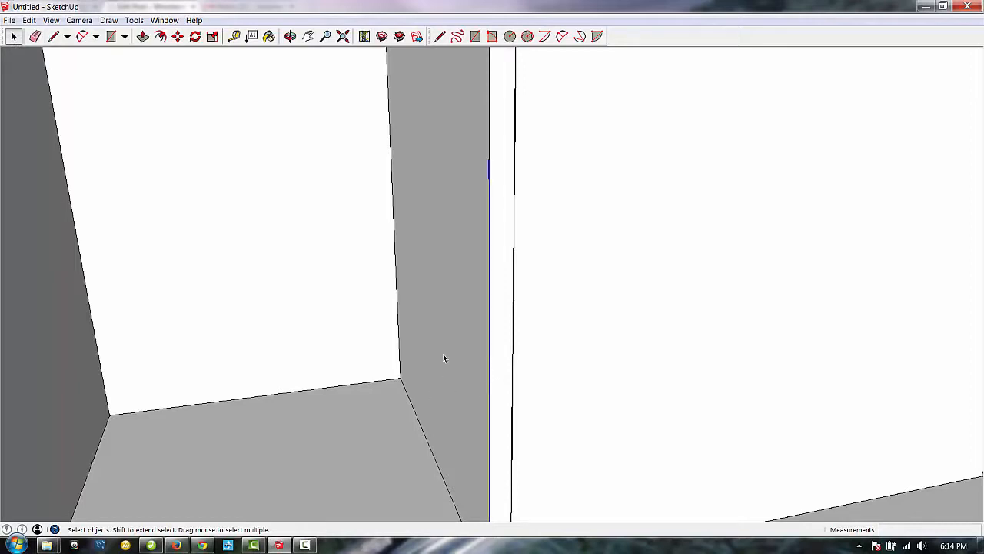
pyautogui.click(111, 36)
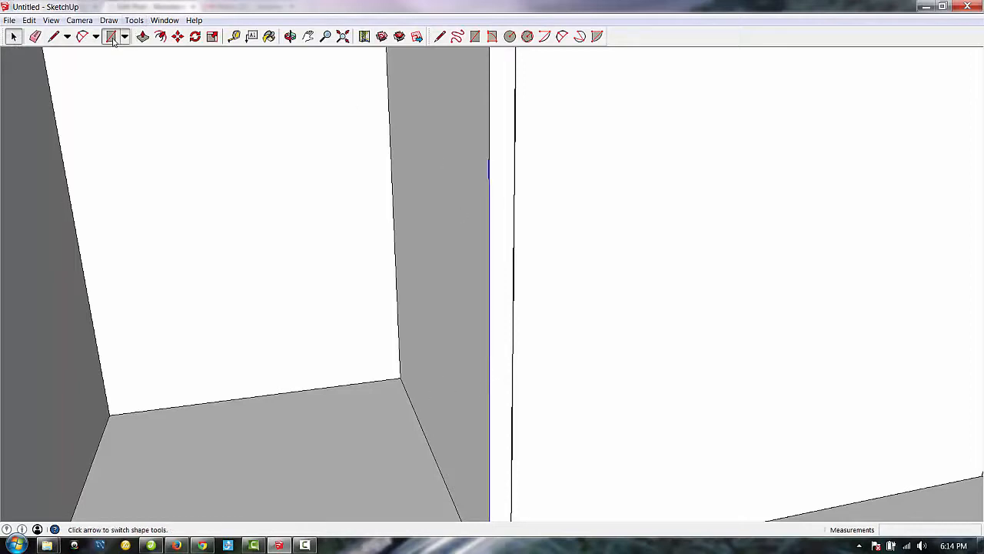
pyautogui.click(489, 161)
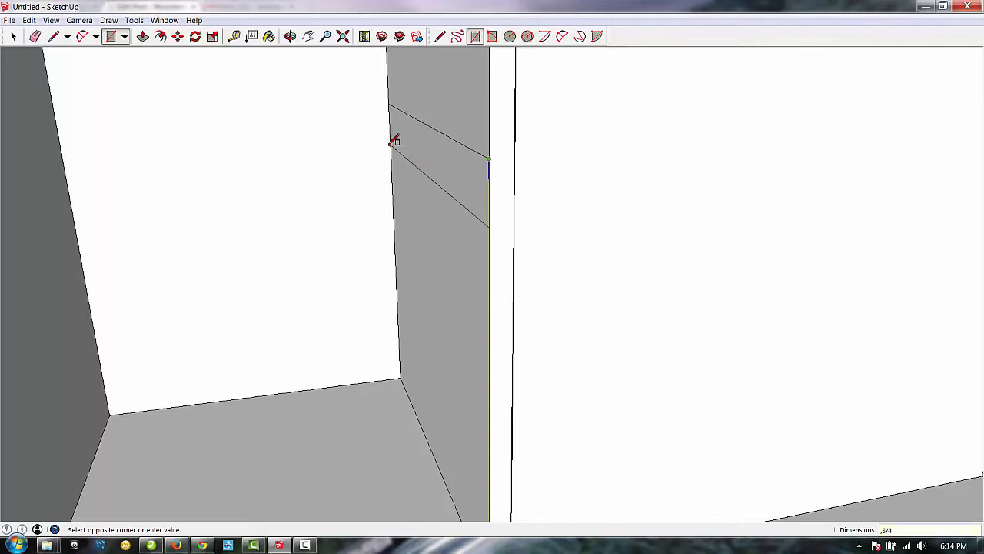
pyautogui.press('Return')
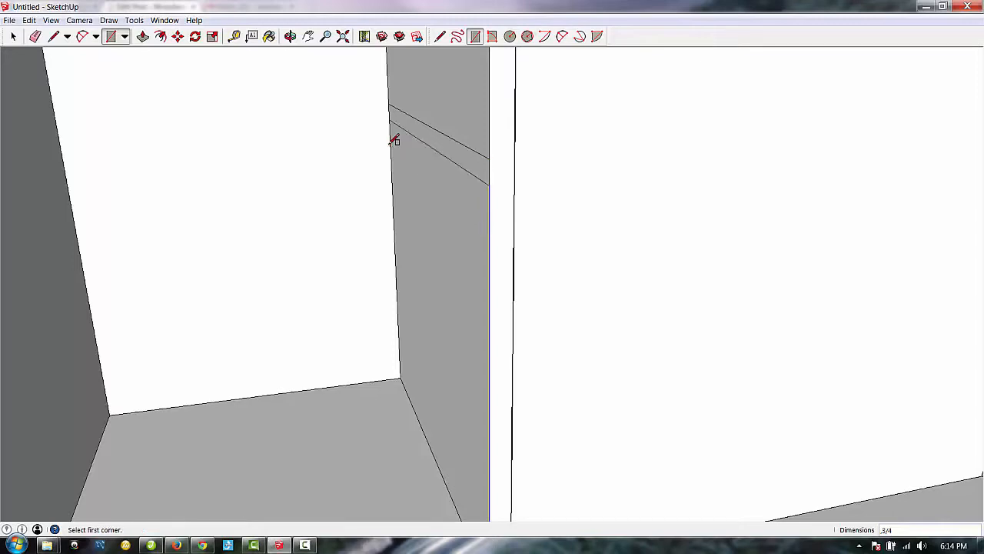
# Step: Push/Pull the second strip 14 1/2 inches across to the end panel and separate the shelf's front from the middle panel with a 3/4-inch line
pyautogui.click(143, 36)
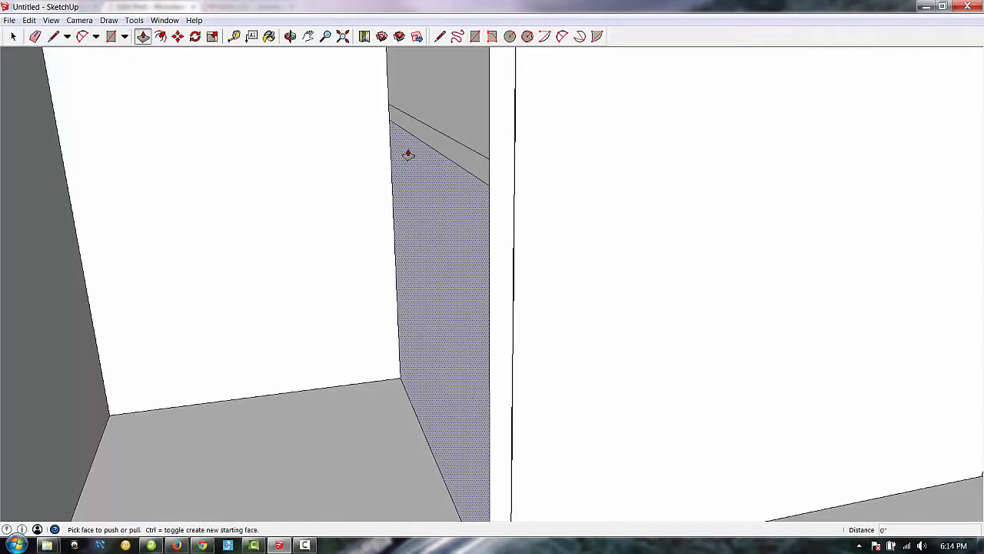
pyautogui.click(30, 332)
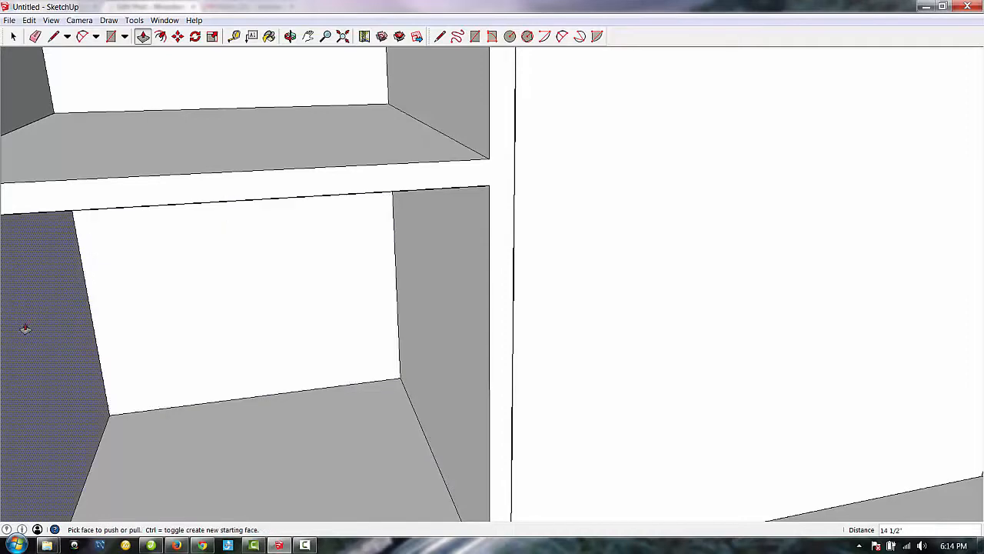
pyautogui.click(53, 36)
pyautogui.click(488, 158)
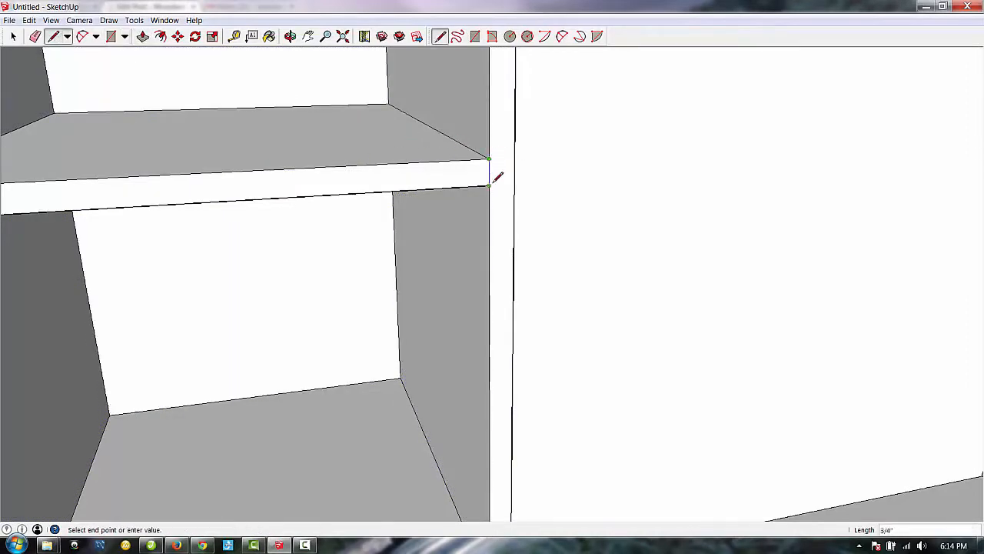
pyautogui.click(488, 186)
# Step: Draw a third full-depth rectangle, 3/4 inch high, on the middle panel's compartment-side face, down from the highest division point
pyautogui.moveTo(600, 377); pyautogui.dragTo(641, 262, button='middle')
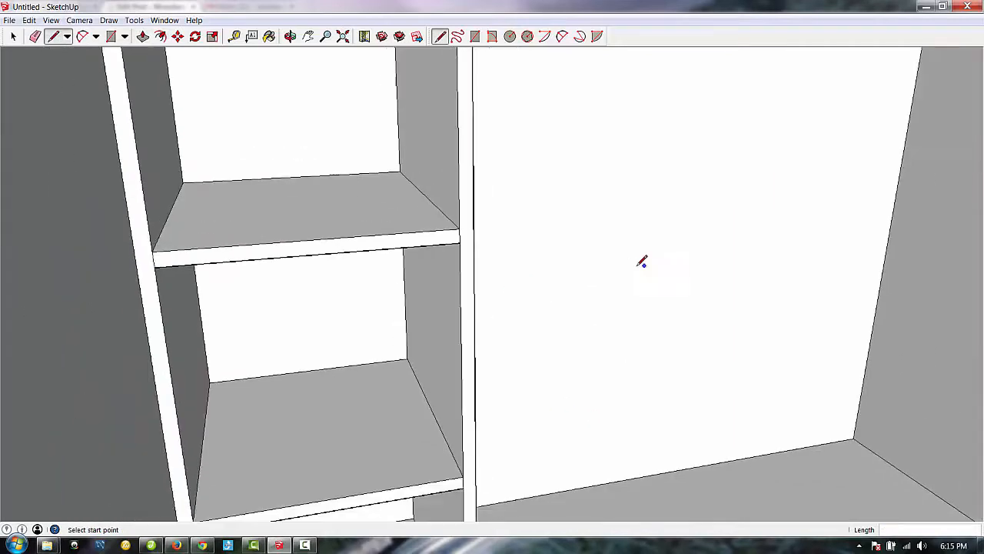
pyautogui.scroll(5, 538, 338)
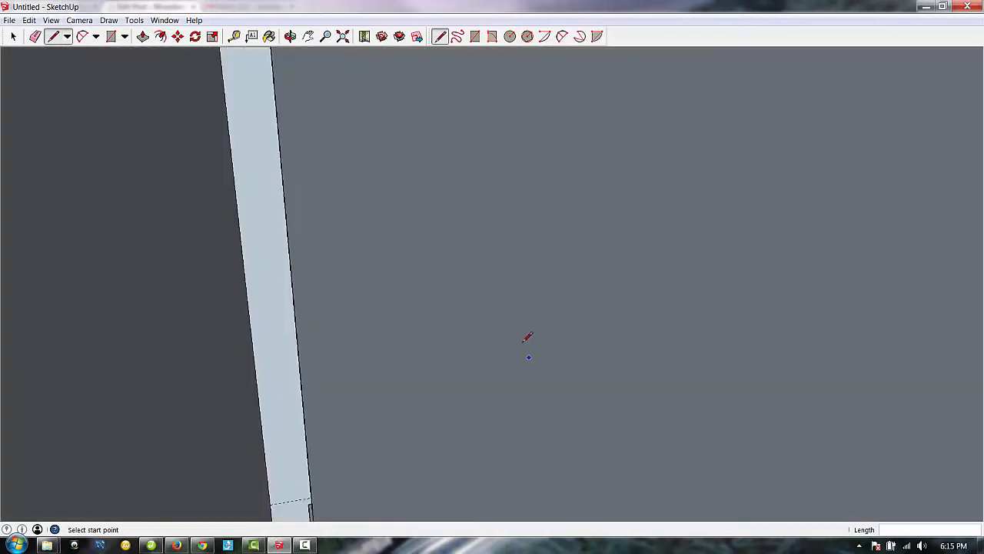
pyautogui.click(344, 36)
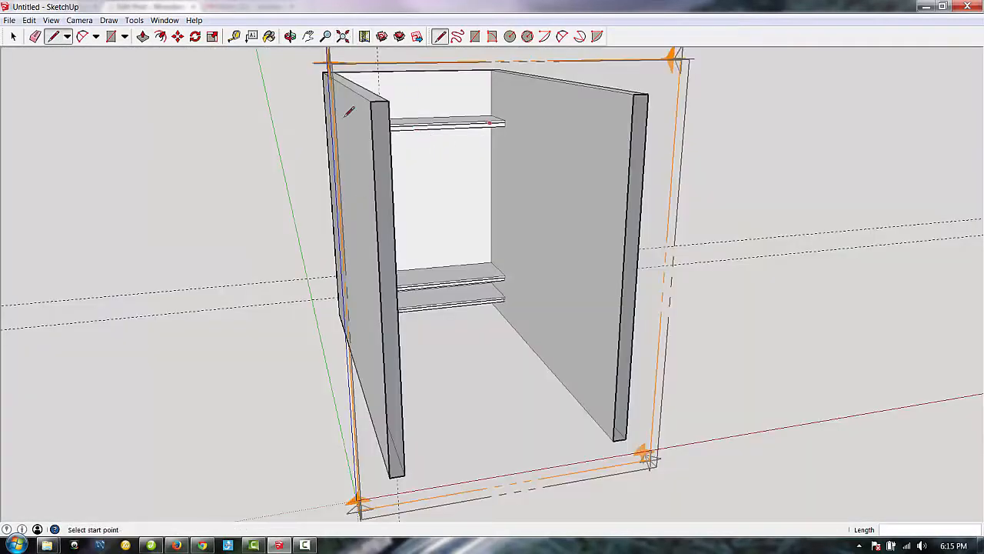
pyautogui.click(291, 36)
pyautogui.moveTo(443, 167); pyautogui.dragTo(389, 198)
pyautogui.scroll(5, 386, 163)
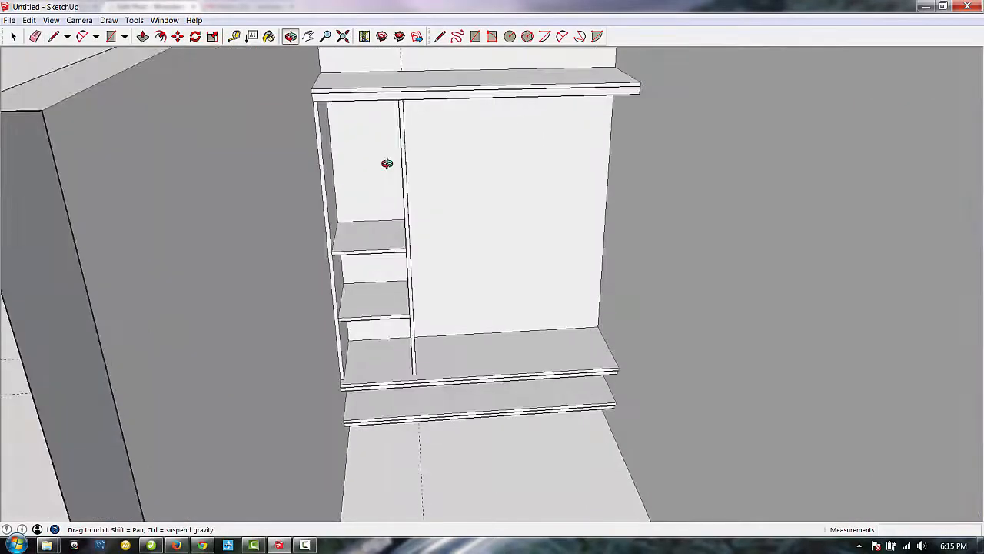
pyautogui.scroll(6, 387, 163)
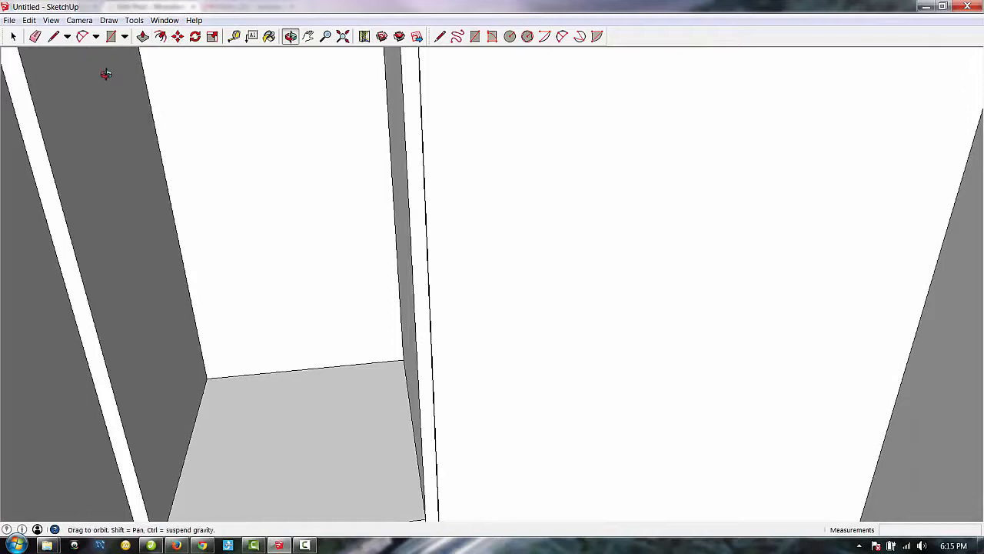
pyautogui.click(14, 36)
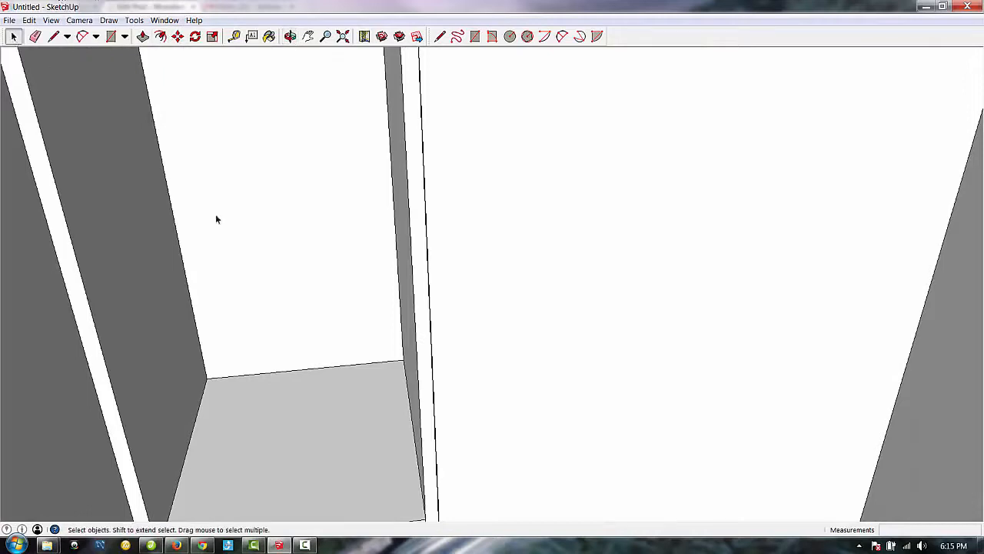
pyautogui.click(420, 407)
pyautogui.scroll(1, 440, 365)
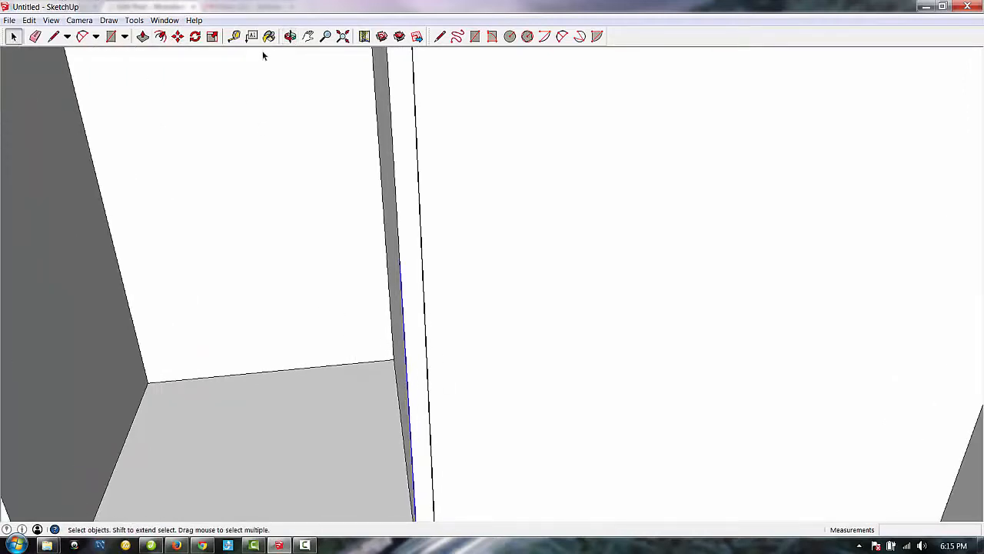
pyautogui.click(289, 36)
pyautogui.moveTo(281, 269); pyautogui.dragTo(305, 270)
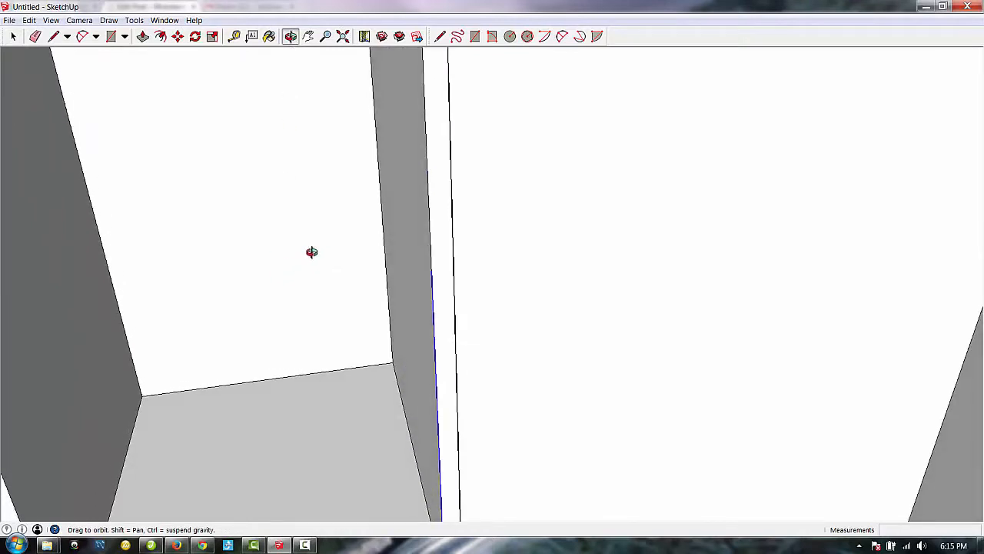
pyautogui.click(111, 37)
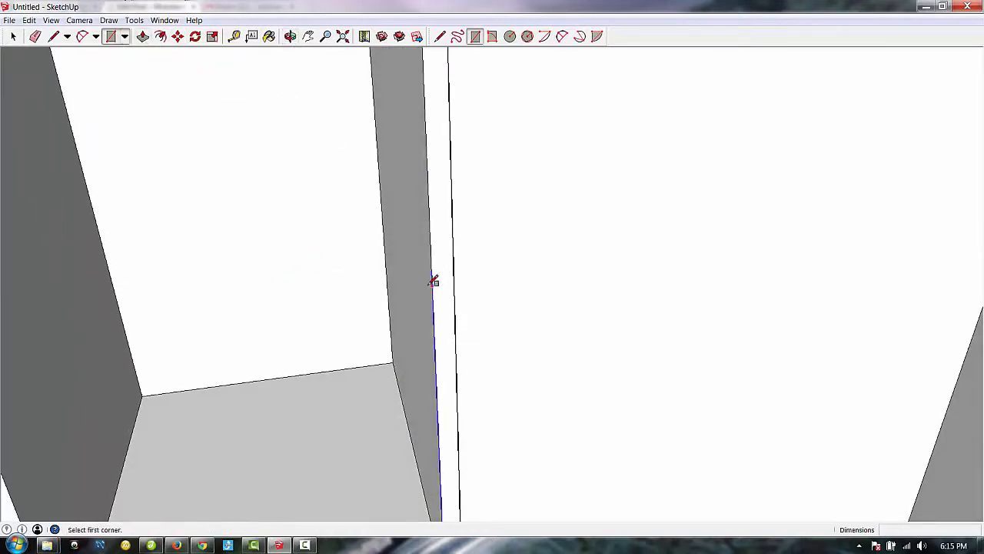
pyautogui.click(432, 271)
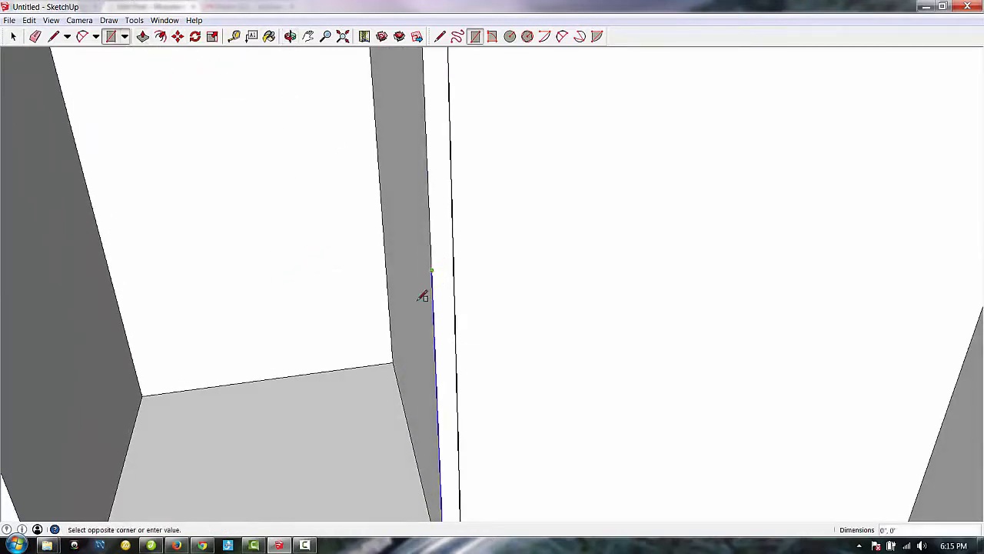
pyautogui.click(385, 229)
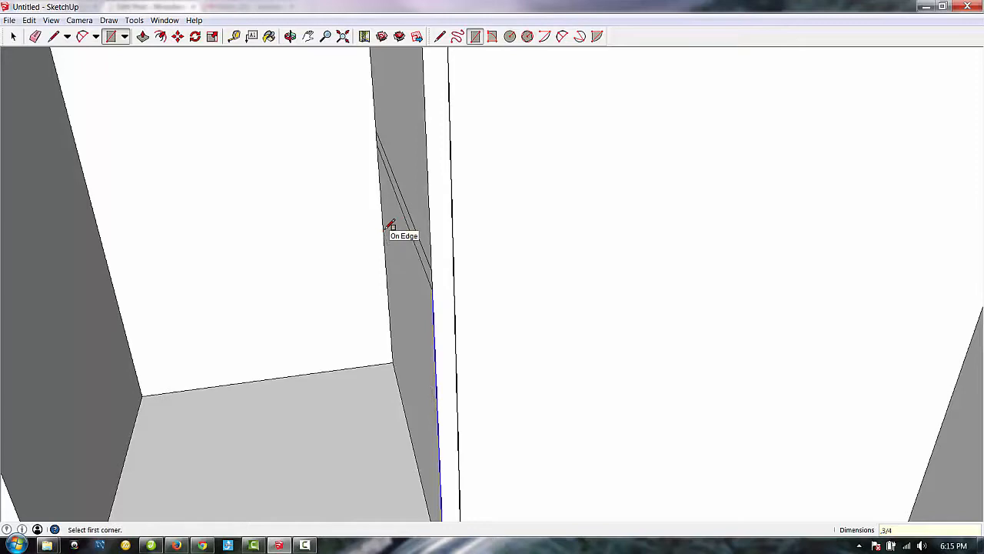
# Step: Push/Pull the third strip 14 1/2 inches to the end panel and close the shelf's front at the middle panel with a line
pyautogui.press('p')
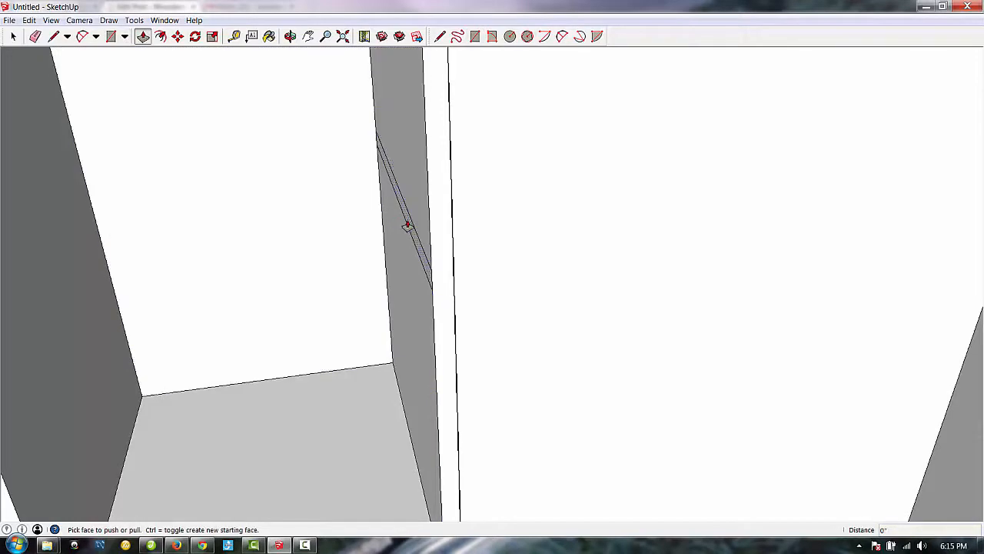
pyautogui.moveTo(406, 226); pyautogui.dragTo(84, 419)
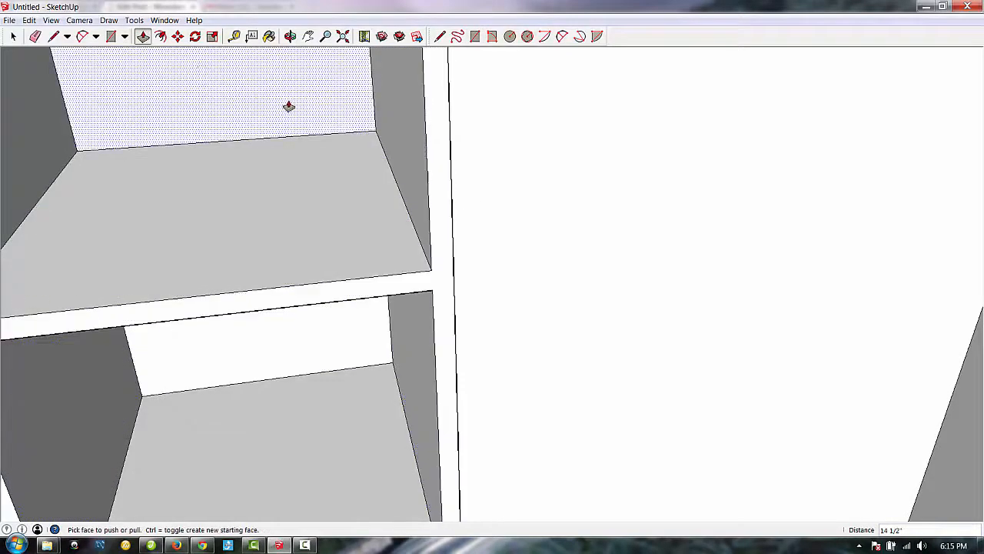
pyautogui.click(53, 36)
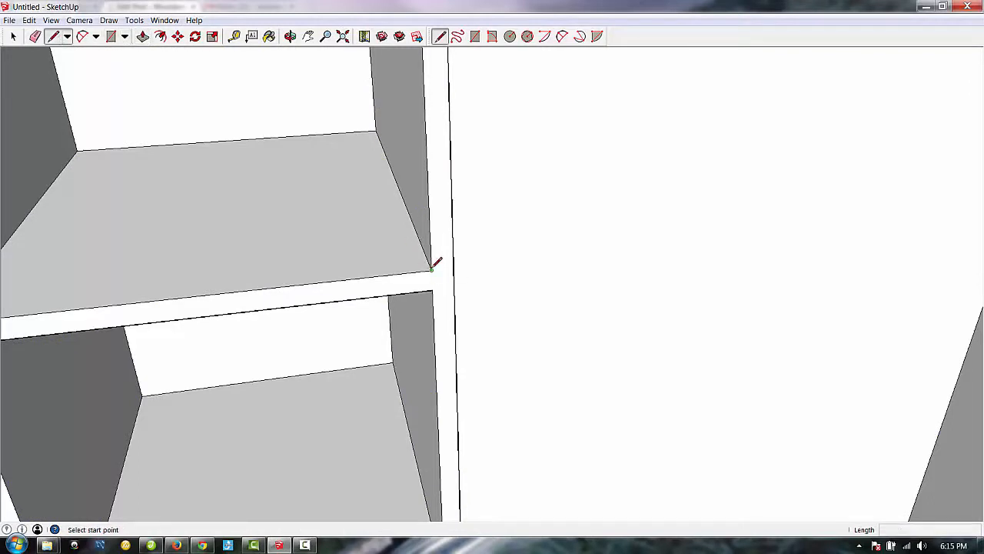
pyautogui.scroll(-4, 453, 265)
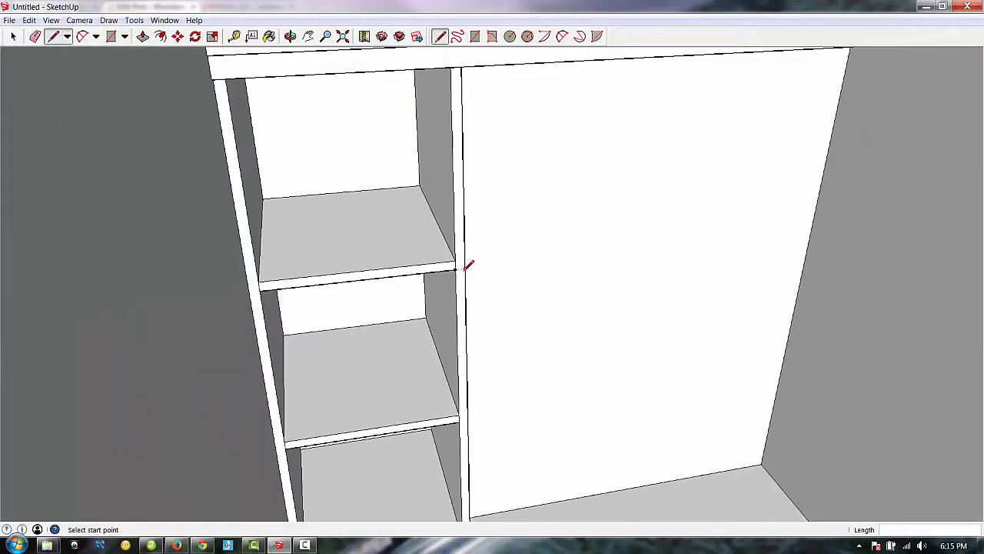
pyautogui.scroll(-3, 466, 265)
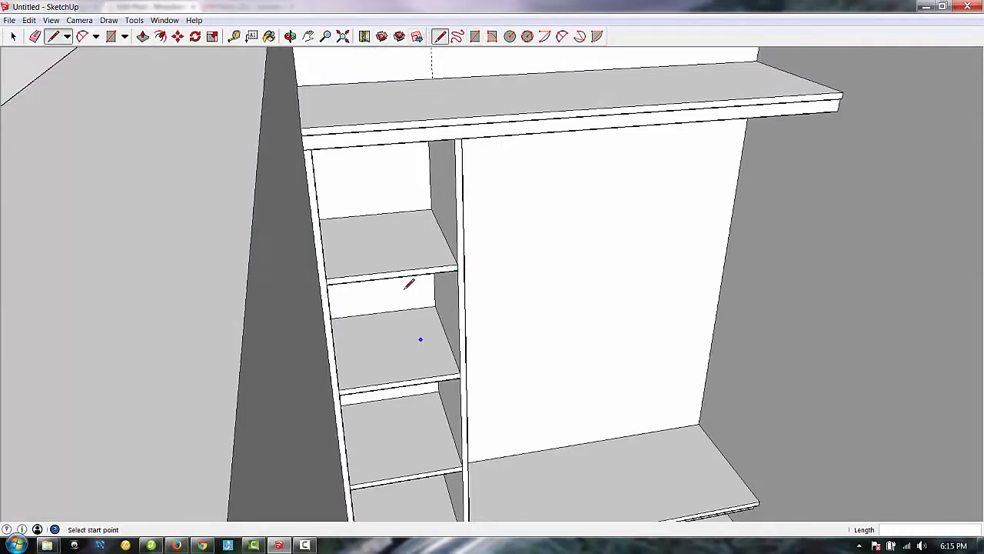
pyautogui.scroll(-3, 489, 190)
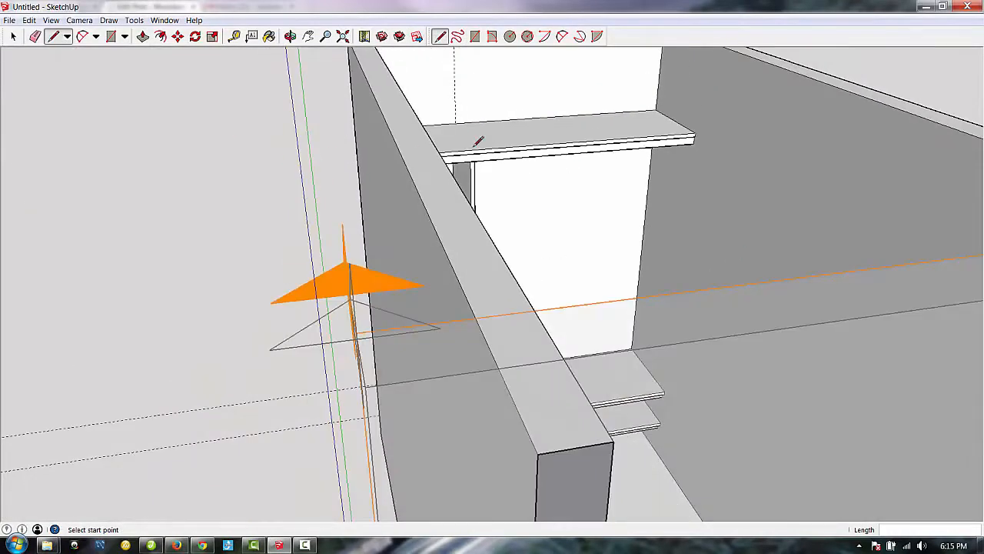
# Step: Draw a rectangle 1.5 inches long on the underside of the top shelf's front support strip, at its end above the end panel
pyautogui.click(290, 36)
pyautogui.moveTo(492, 215); pyautogui.dragTo(470, 151)
pyautogui.scroll(4, 472, 266)
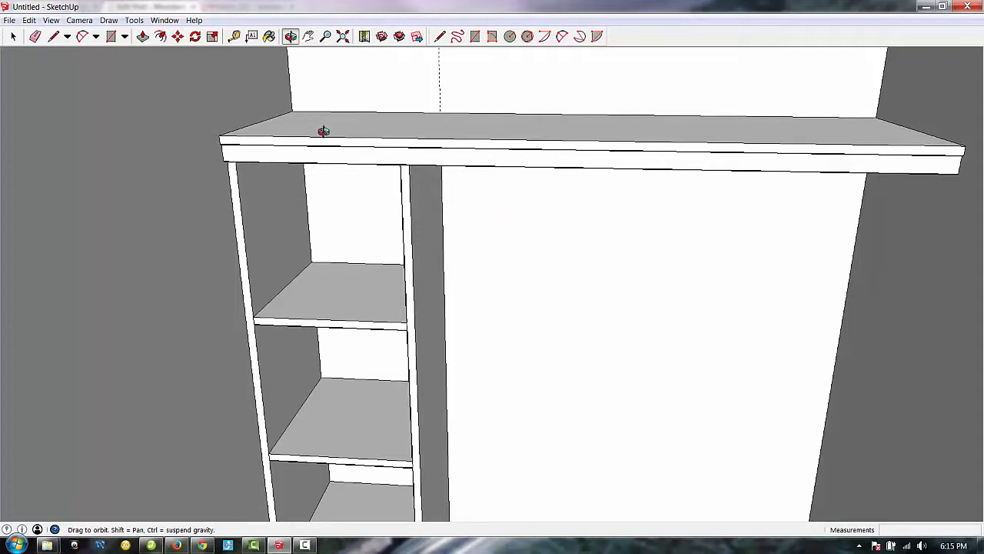
pyautogui.scroll(-3, 439, 253)
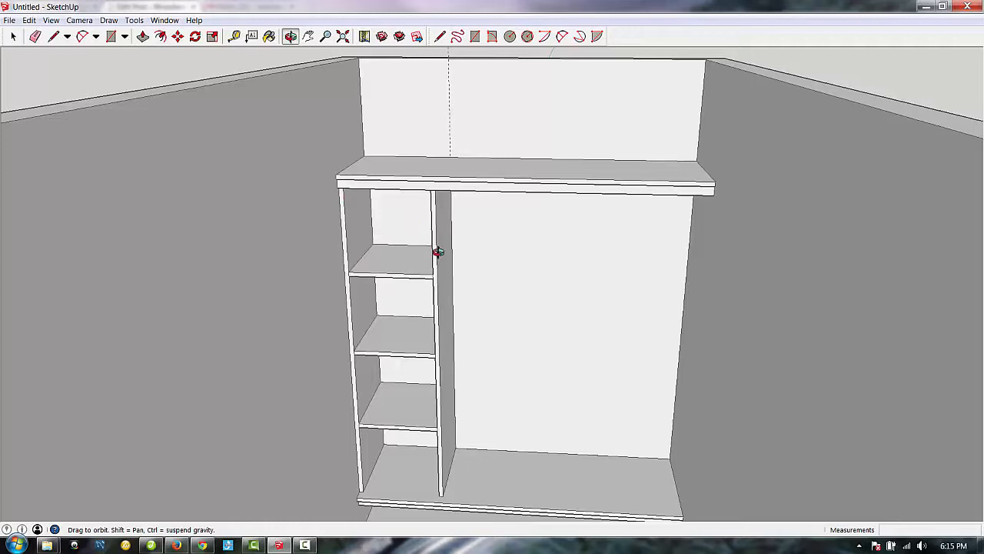
pyautogui.scroll(2, 382, 219)
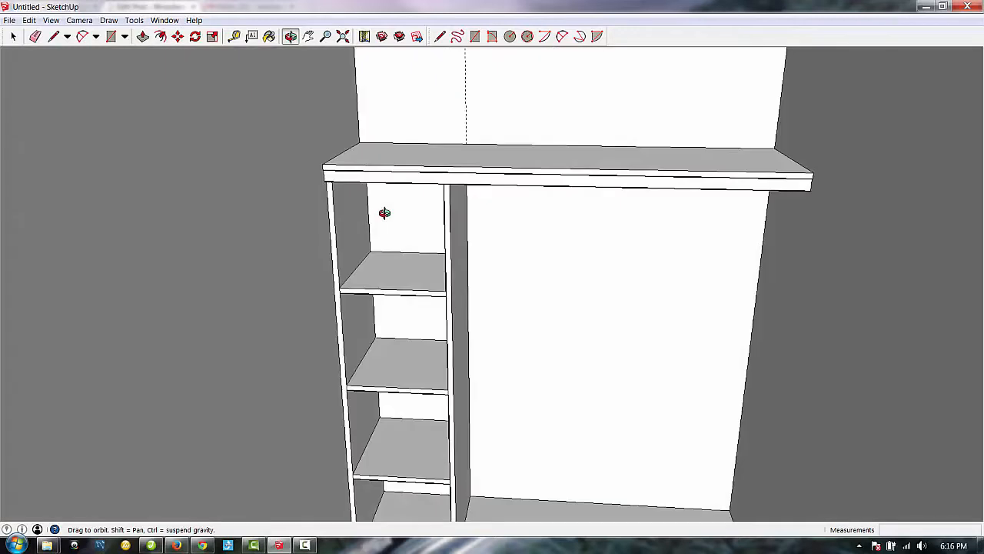
pyautogui.scroll(2, 293, 207)
pyautogui.moveTo(386, 164); pyautogui.dragTo(354, 137)
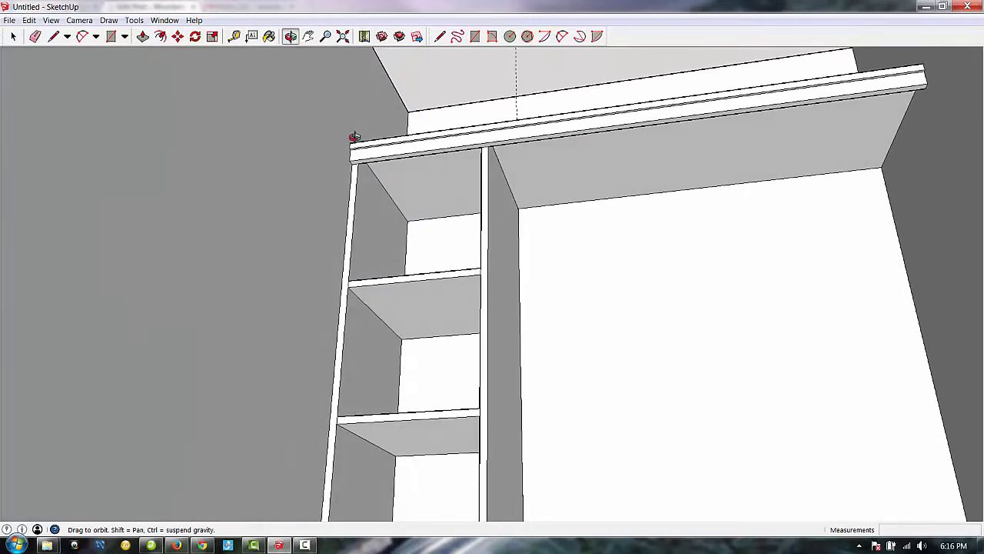
pyautogui.scroll(3, 354, 137)
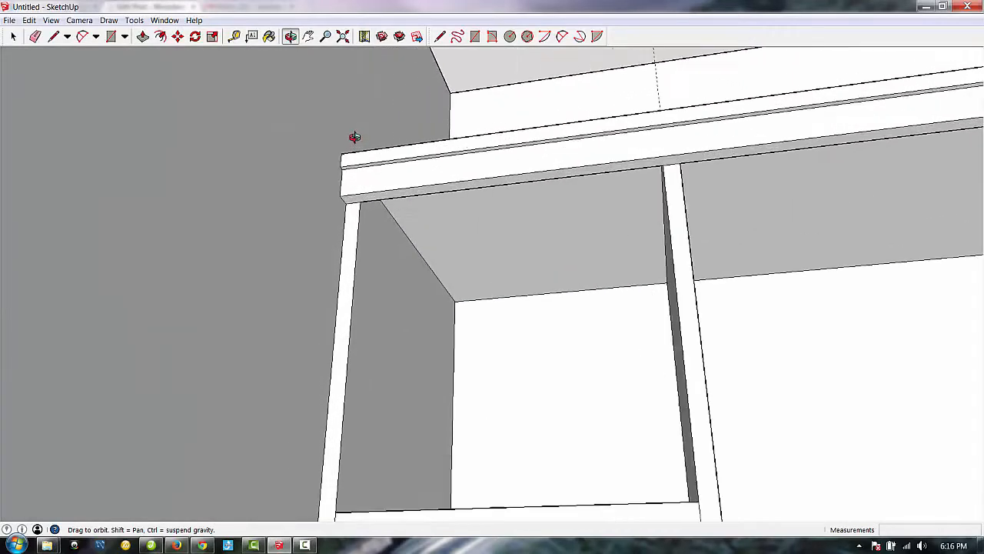
pyautogui.click(109, 39)
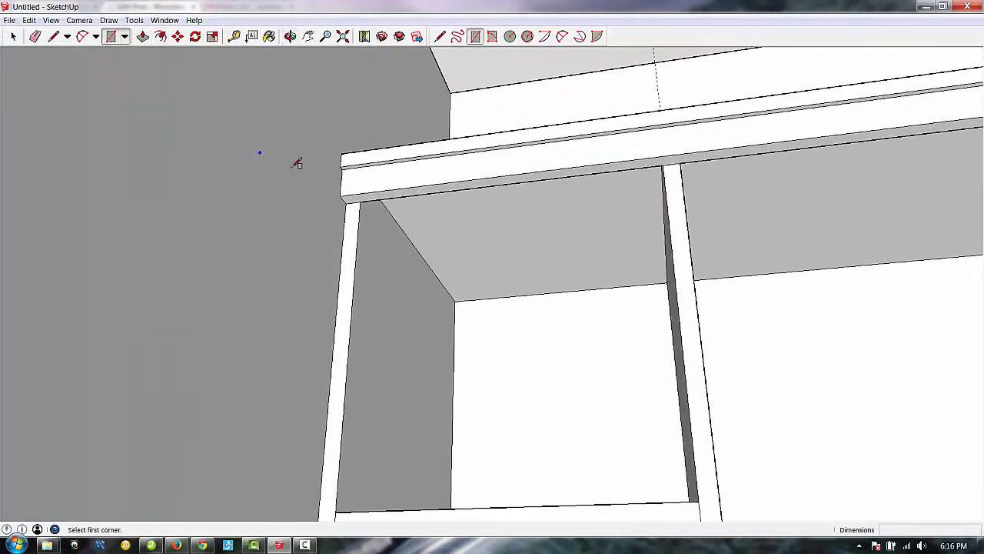
pyautogui.click(348, 201)
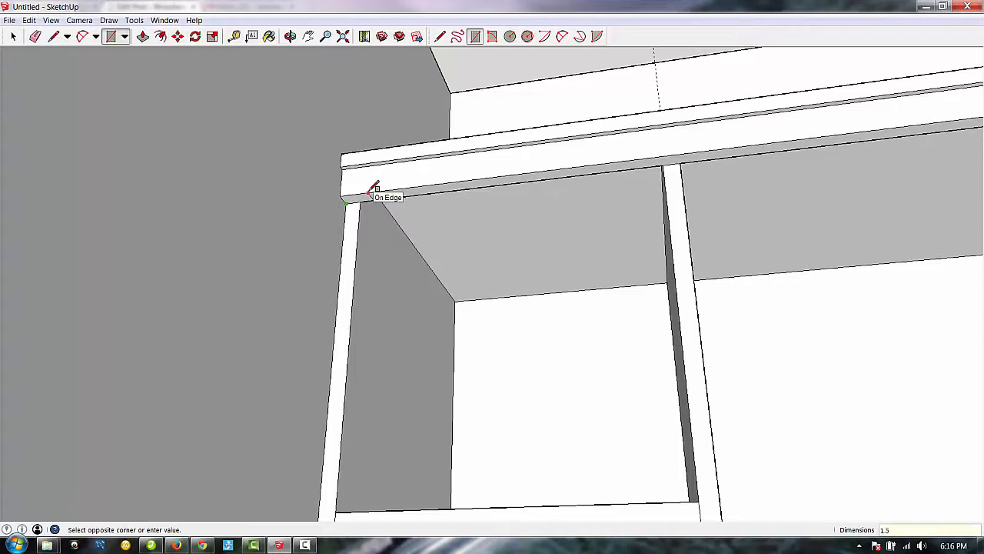
pyautogui.click(374, 189)
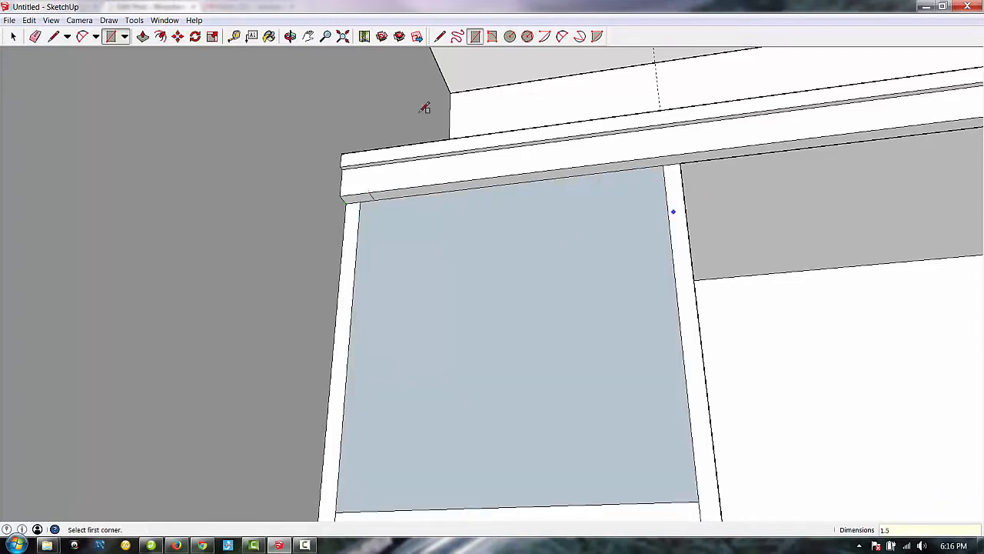
# Step: Delete the unwanted face covering the front opening of the uppermost compartment
pyautogui.click(13, 36)
pyautogui.click(370, 253)
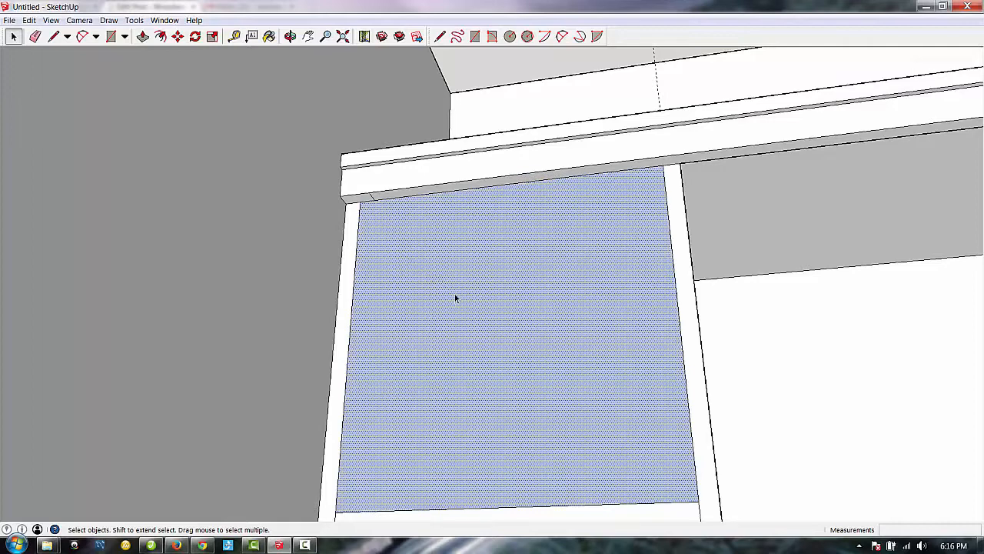
pyautogui.press('Delete')
pyautogui.scroll(-4, 538, 339)
pyautogui.scroll(2, 518, 355)
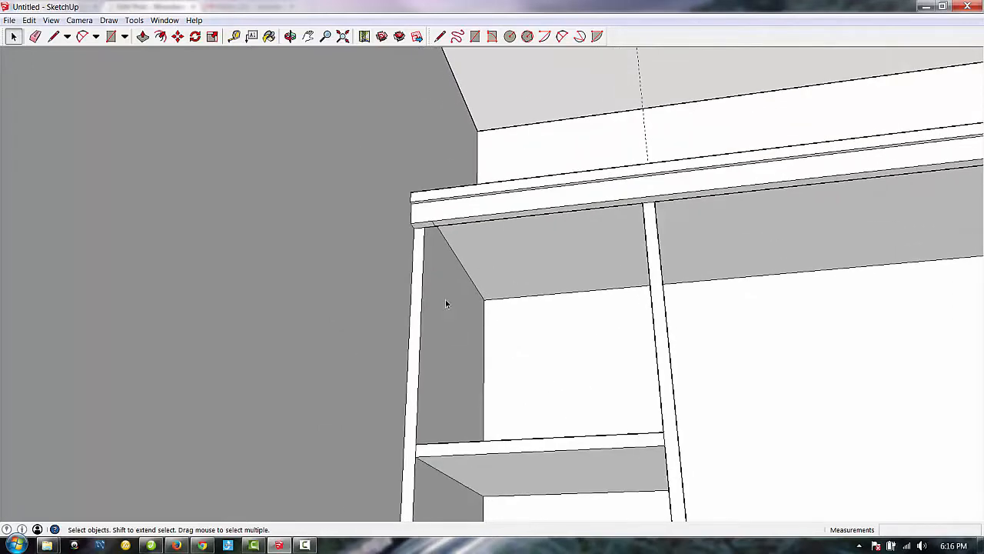
pyautogui.scroll(2, 442, 261)
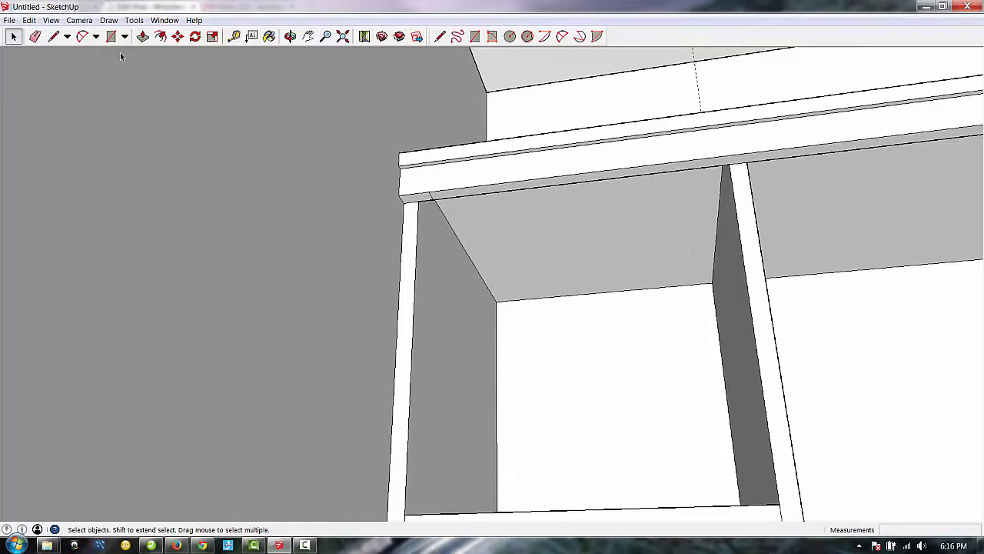
pyautogui.click(142, 36)
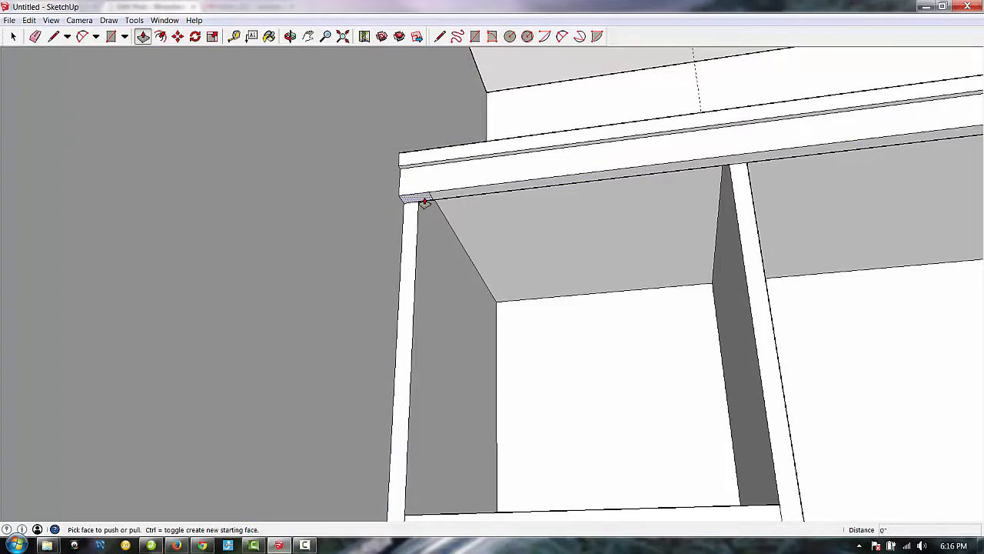
pyautogui.click(425, 201)
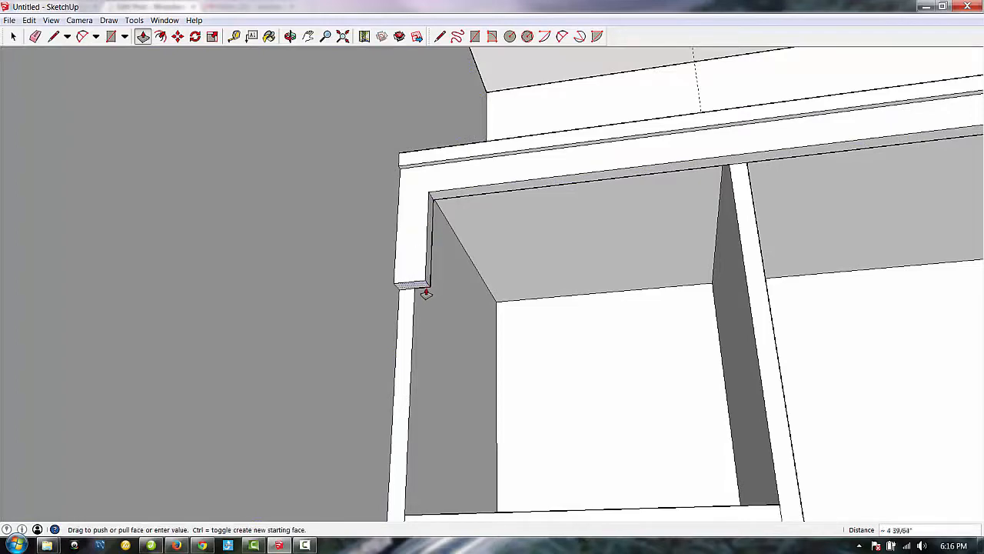
pyautogui.scroll(-2, 424, 286)
pyautogui.scroll(-3, 508, 194)
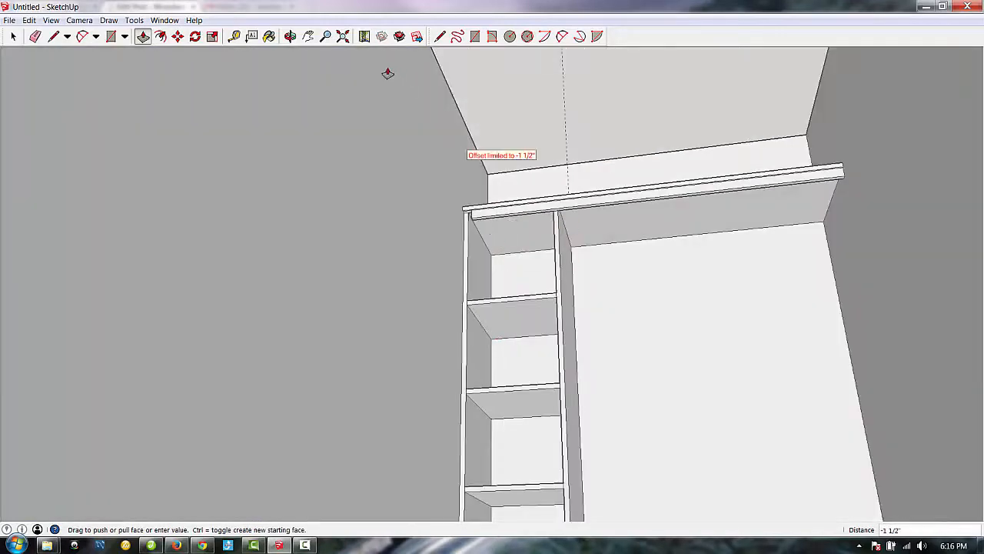
# Step: Push/Pull the small rectangle above the end panel 58 1/2 inches down to the shelf below, forming a vertical front strip
pyautogui.click(291, 37)
pyautogui.moveTo(361, 215); pyautogui.dragTo(606, 407)
pyautogui.scroll(4, 606, 407)
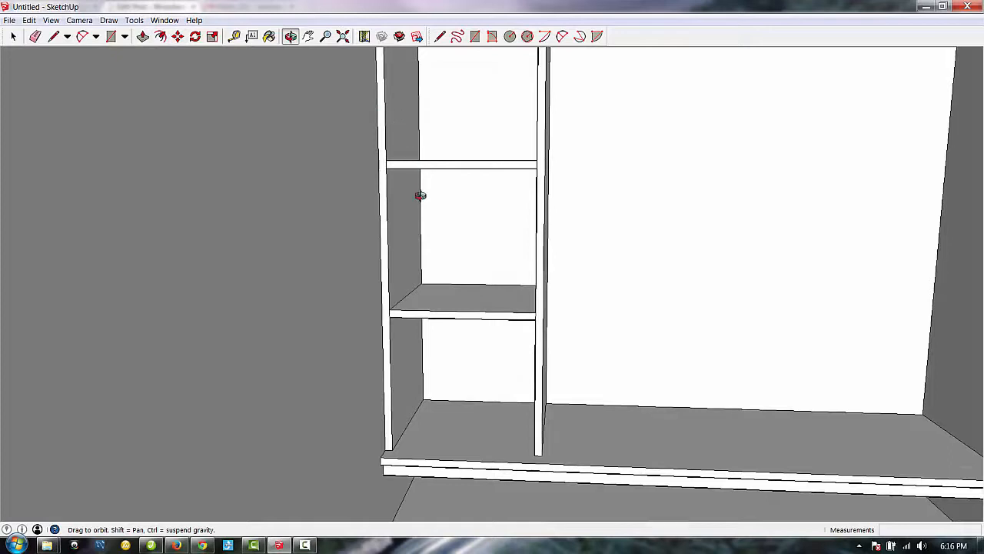
pyautogui.scroll(-4, 451, 307)
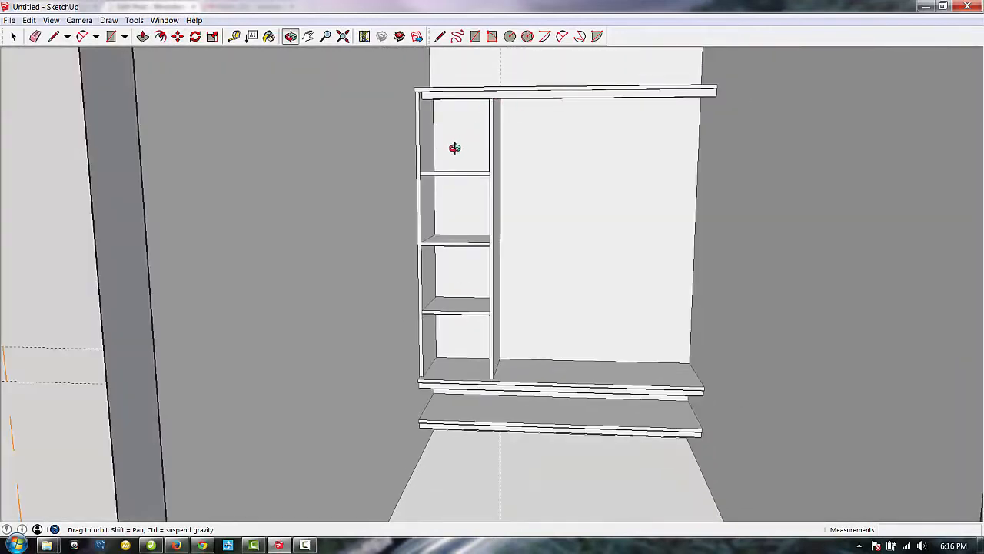
pyautogui.scroll(2, 445, 81)
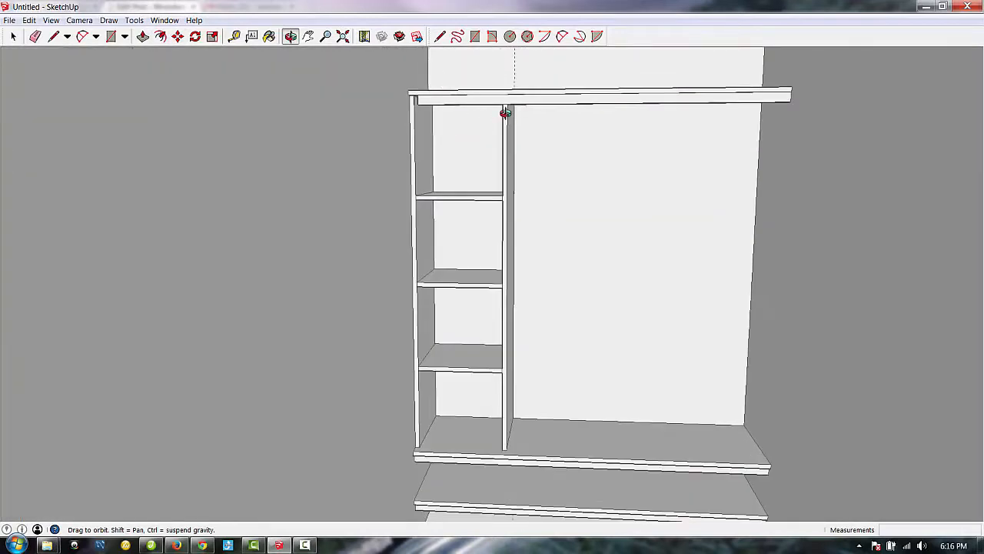
pyautogui.scroll(2, 503, 111)
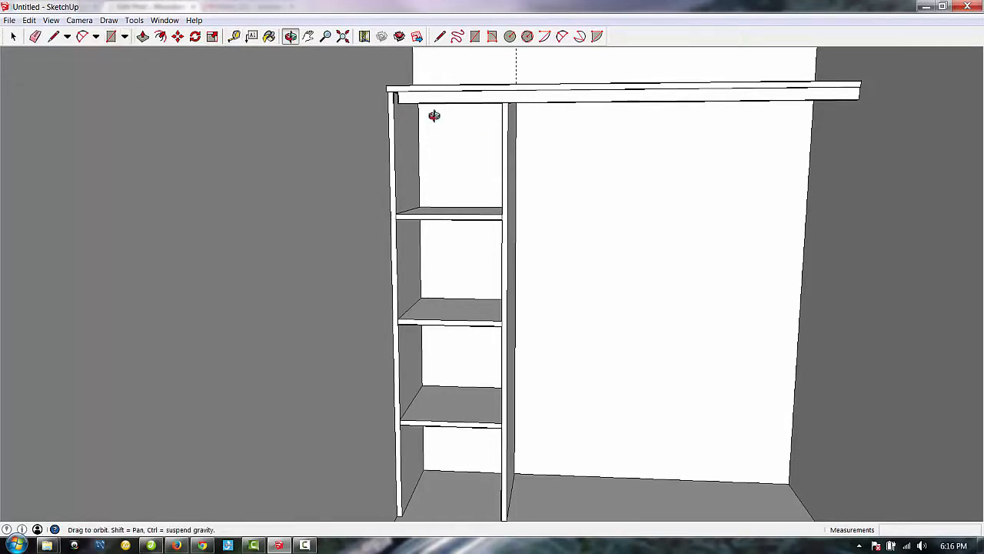
pyautogui.scroll(-1, 582, 168)
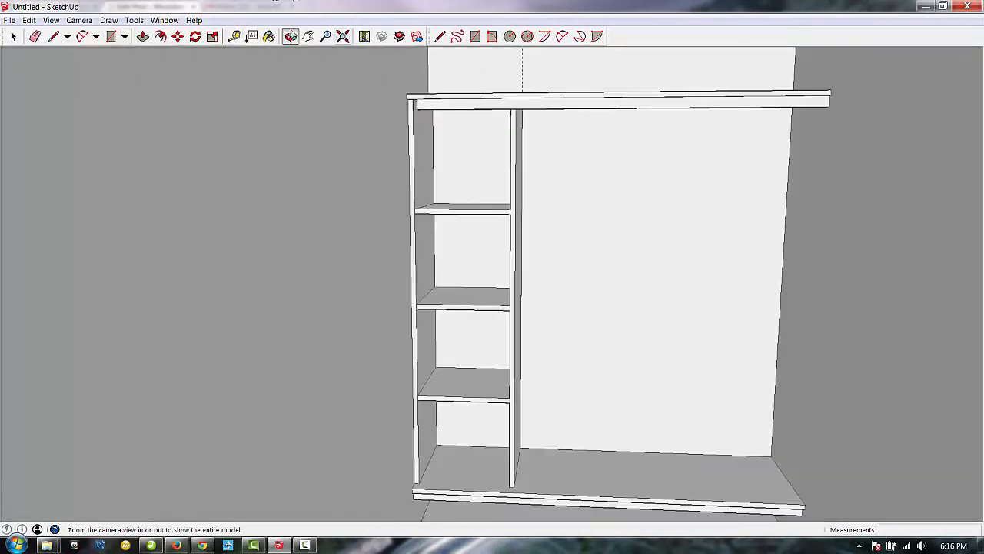
pyautogui.click(143, 36)
pyautogui.moveTo(421, 175); pyautogui.dragTo(450, 482)
pyautogui.scroll(1, 383, 117)
pyautogui.scroll(1, 383, 118)
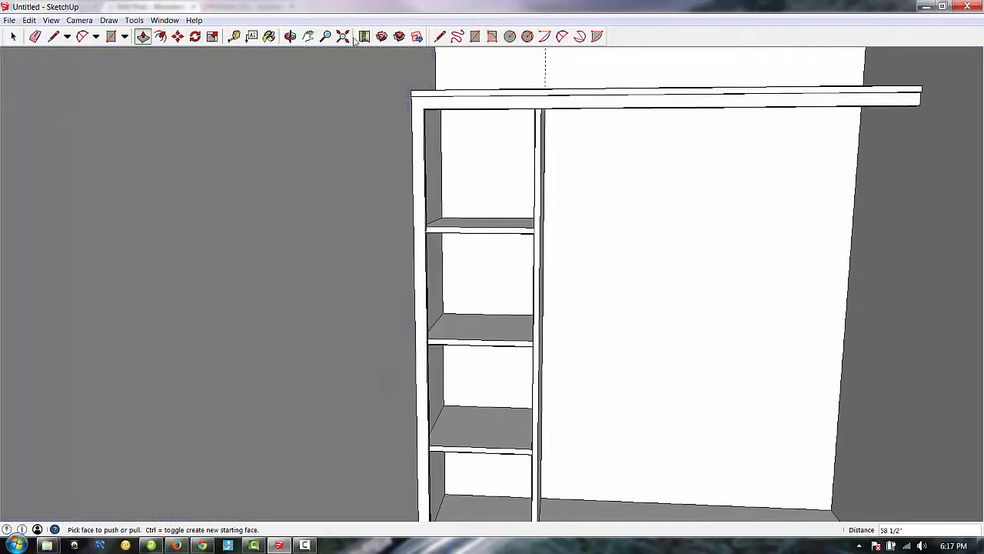
# Step: Draw a 1 1/2 inch line across the top of the end panel's front strip where it meets the top support strip
pyautogui.click(51, 37)
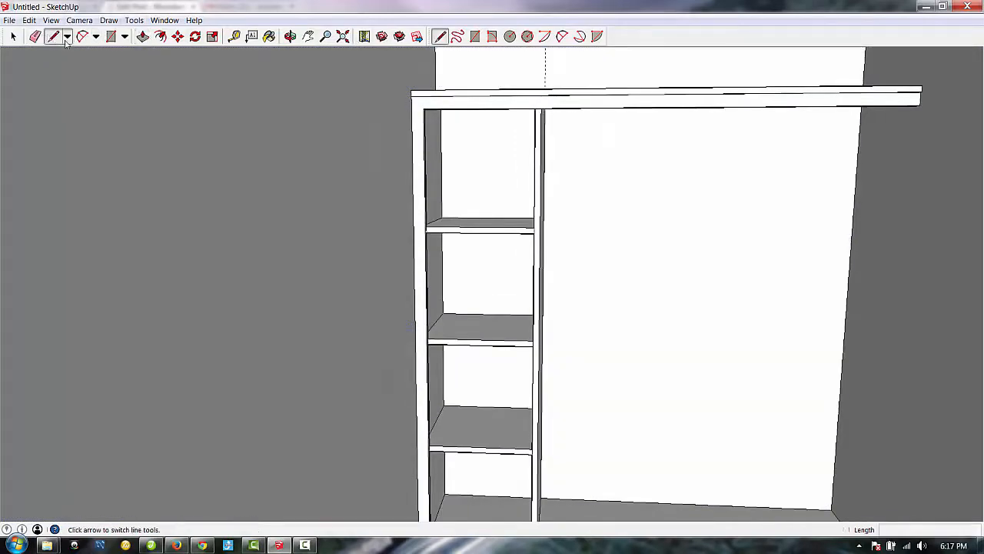
pyautogui.click(423, 109)
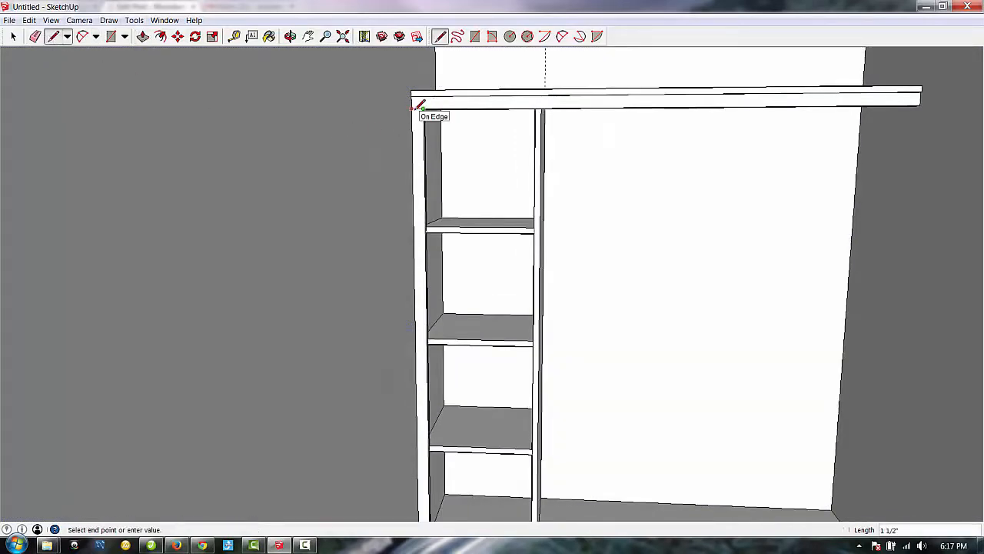
pyautogui.click(411, 109)
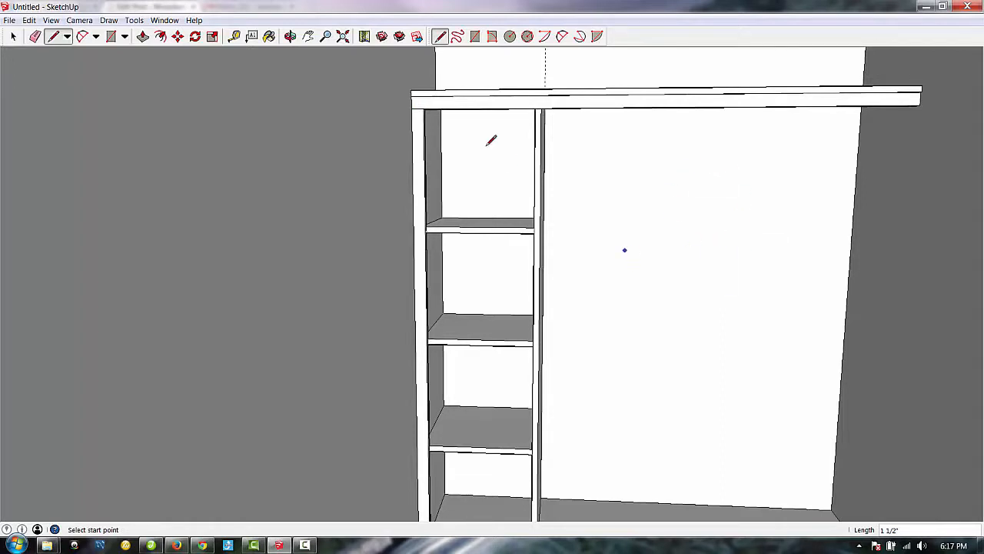
# Step: Draw a rectangle 1.5 inches long on the underside of the top support strip, extending from the middle panel's outer front corner toward the compartment
pyautogui.scroll(3, 542, 137)
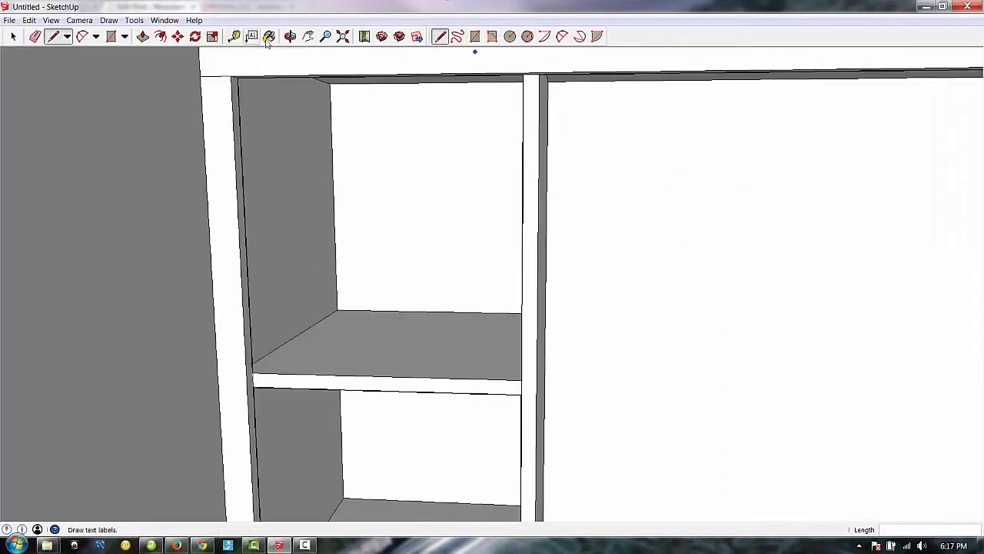
pyautogui.click(289, 37)
pyautogui.moveTo(412, 137); pyautogui.dragTo(560, 147)
pyautogui.moveTo(641, 407)
pyautogui.mouseDown()
pyautogui.moveTo(638, 98)
pyautogui.moveTo(648, 169)
pyautogui.moveTo(606, 213)
pyautogui.mouseUp()
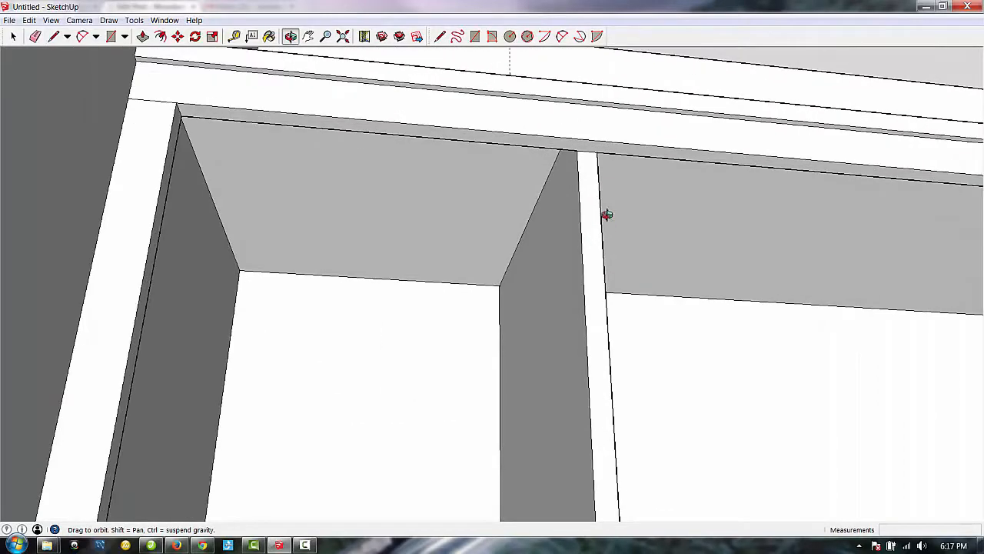
pyautogui.click(110, 36)
pyautogui.click(598, 152)
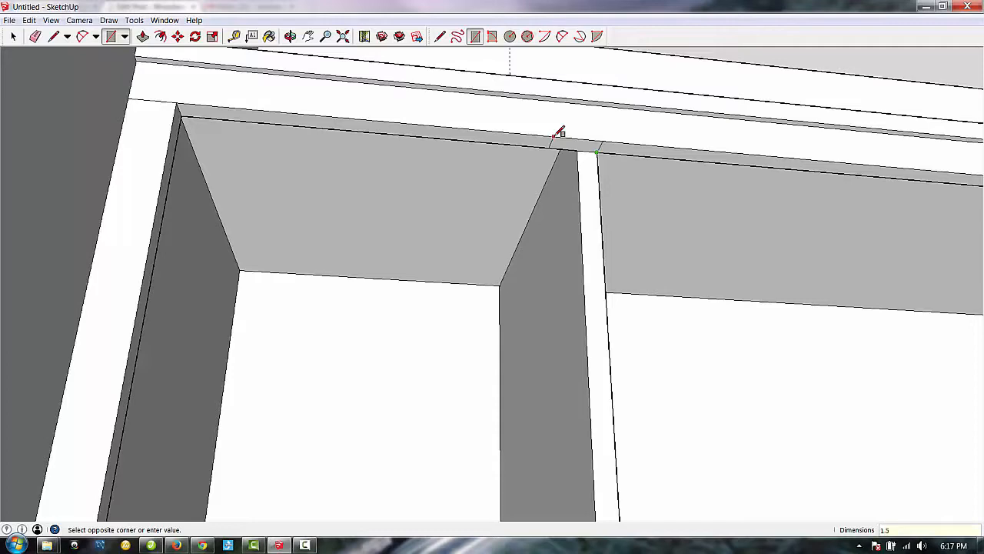
pyautogui.click(559, 132)
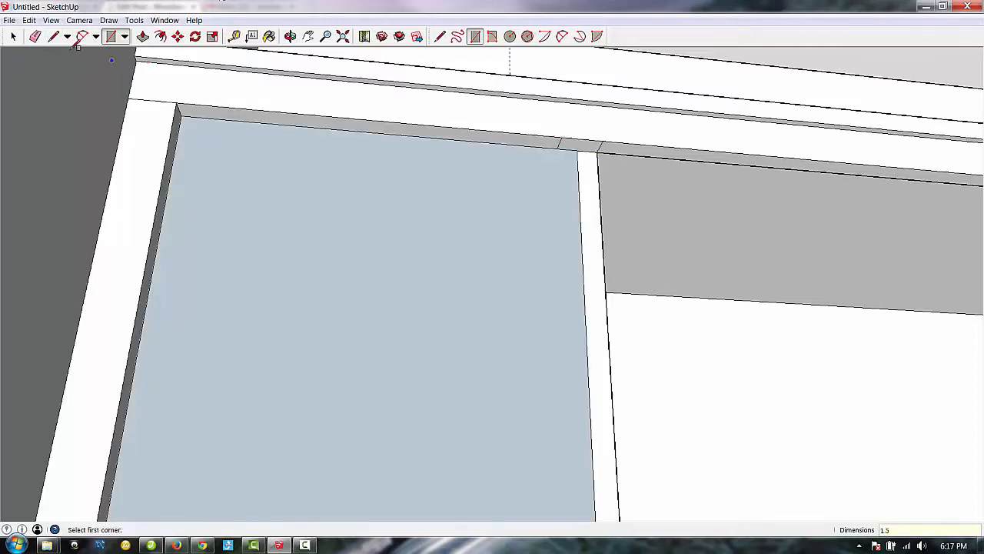
# Step: Delete the unwanted face covering the front opening between the end strip and the middle panel
pyautogui.click(13, 36)
pyautogui.click(221, 202)
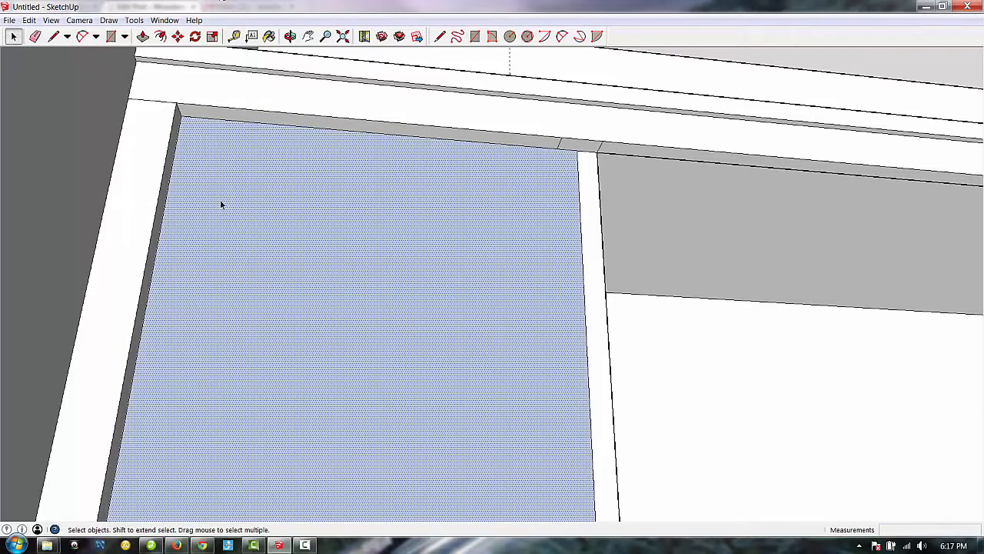
pyautogui.press('Delete')
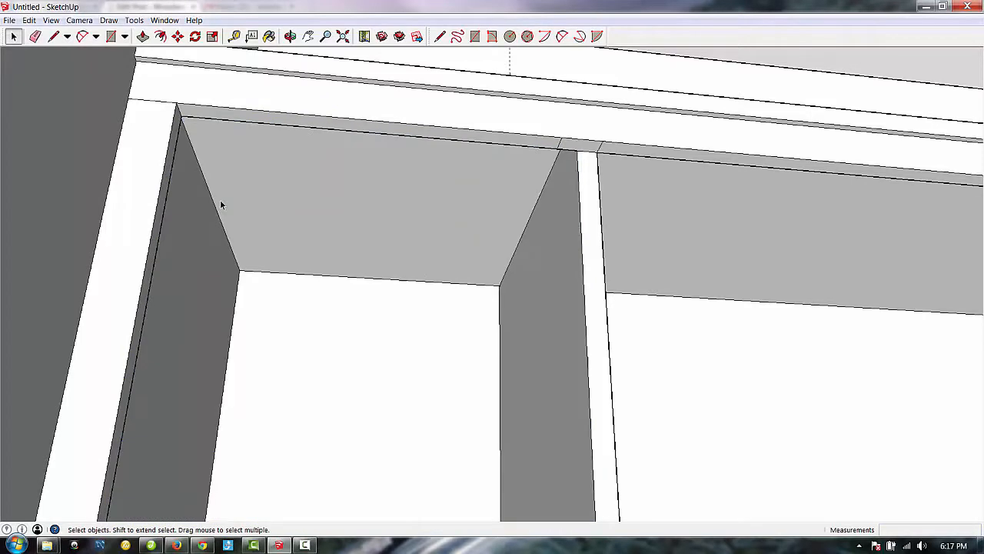
pyautogui.click(143, 36)
pyautogui.click(566, 146)
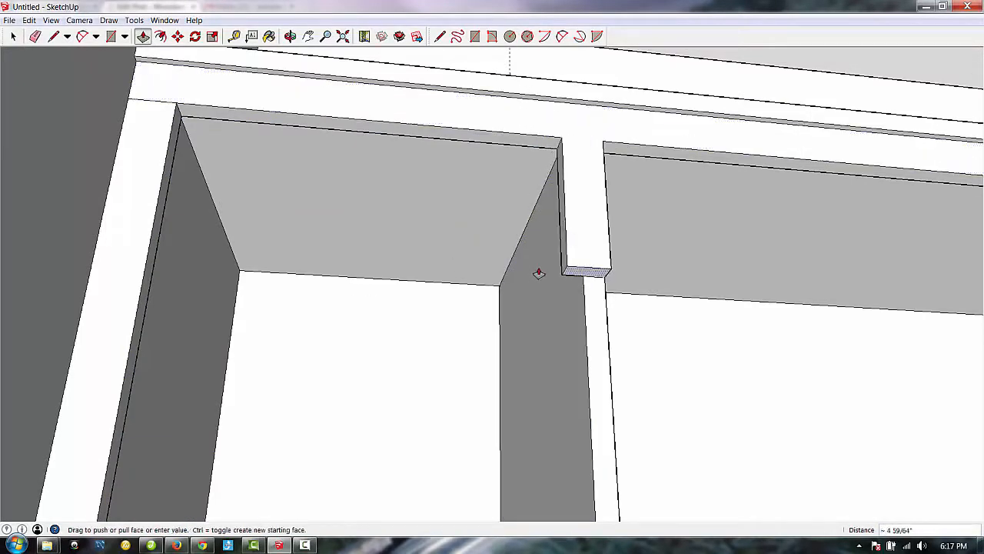
pyautogui.scroll(-5, 545, 312)
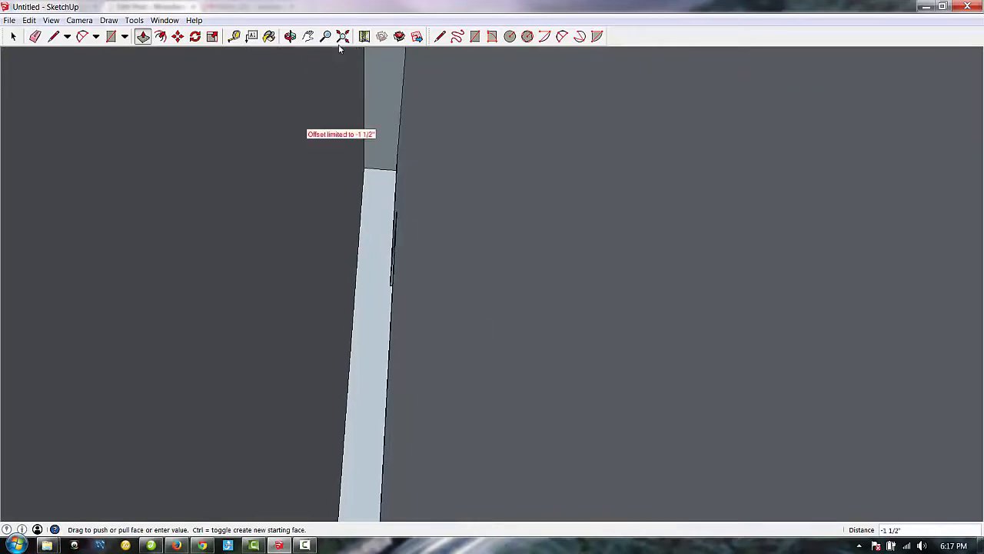
# Step: Push/Pull the small rectangle above the middle panel 58 1/2 inches down to the top surface of the shelf below
pyautogui.click(343, 36)
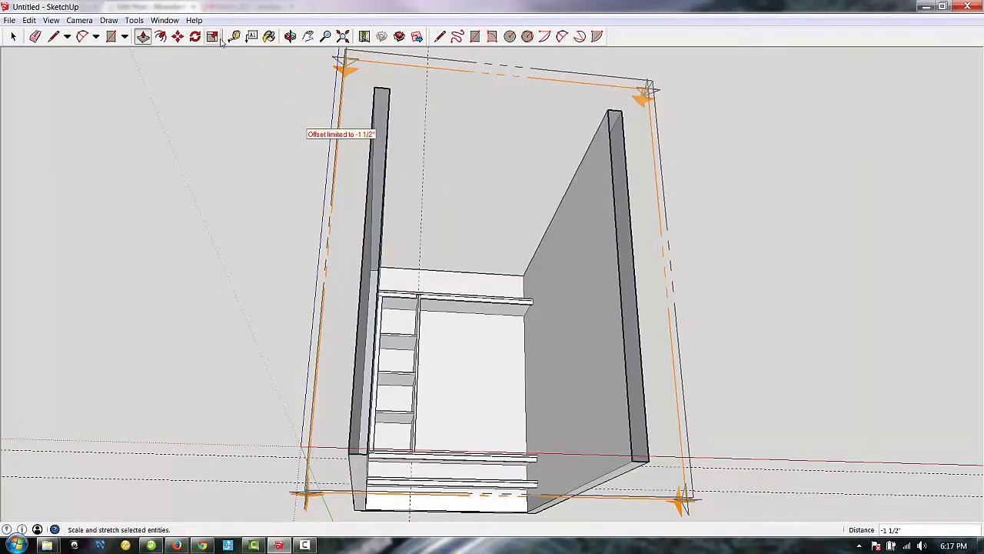
pyautogui.click(290, 36)
pyautogui.moveTo(395, 204); pyautogui.dragTo(402, 346)
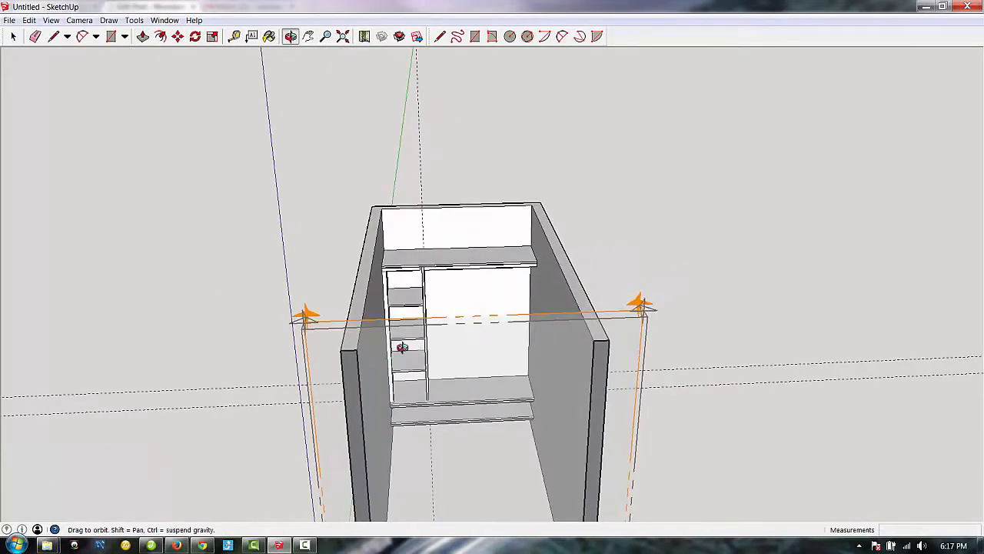
pyautogui.scroll(8, 452, 376)
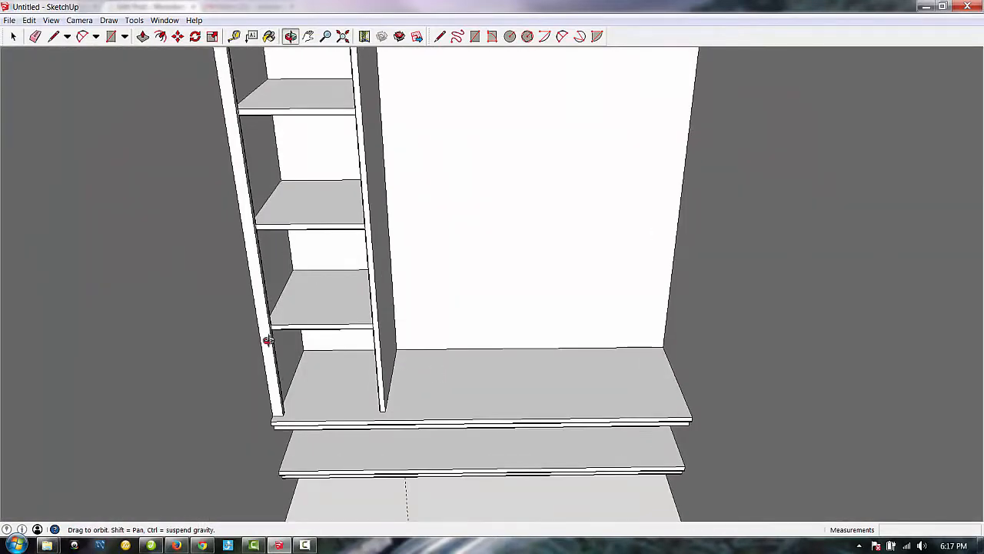
pyautogui.click(144, 38)
pyautogui.click(353, 51)
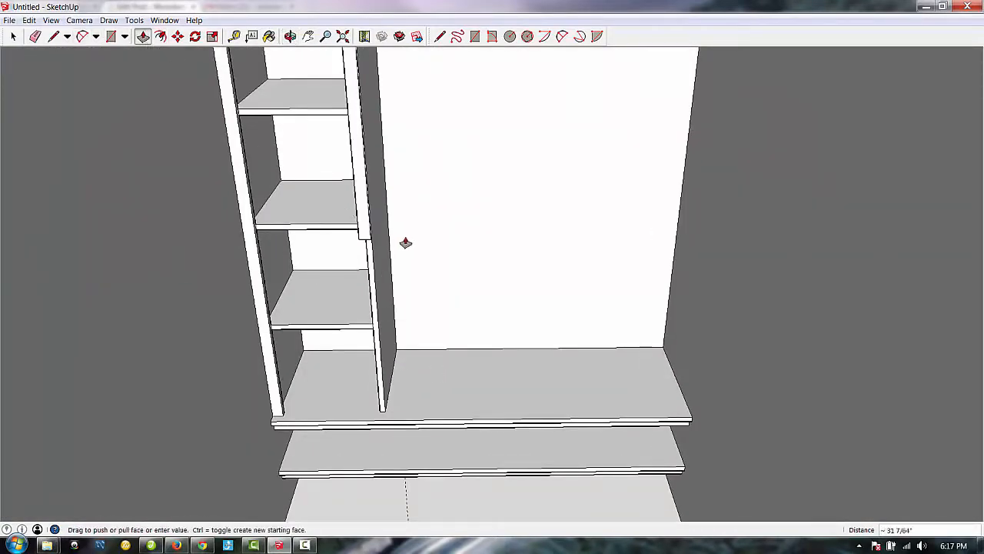
pyautogui.click(438, 393)
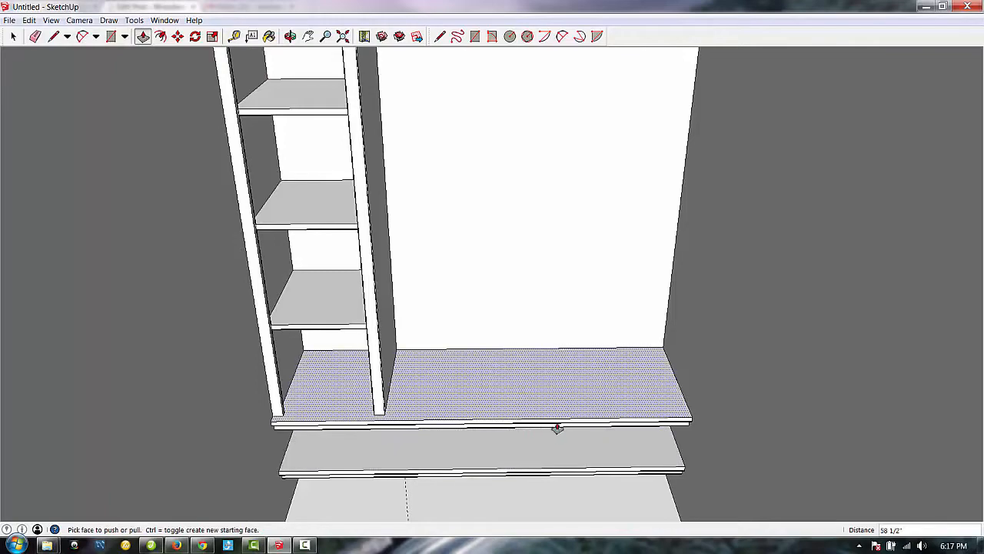
# Step: Draw a line across the top of the middle panel's front strip where it meets the top support strip
pyautogui.scroll(2, 638, 341)
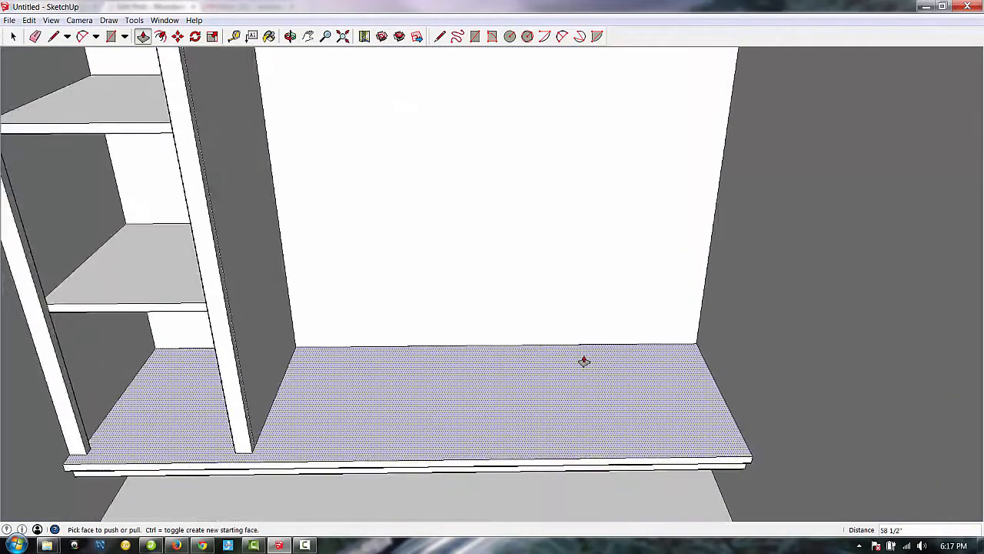
pyautogui.scroll(-3, 582, 360)
pyautogui.scroll(-1, 374, 193)
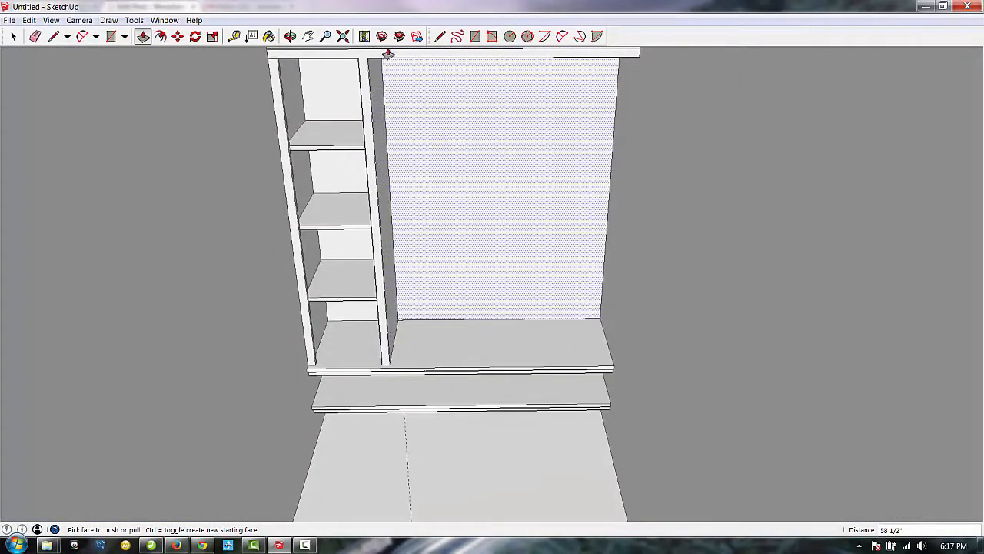
pyautogui.scroll(3, 348, 86)
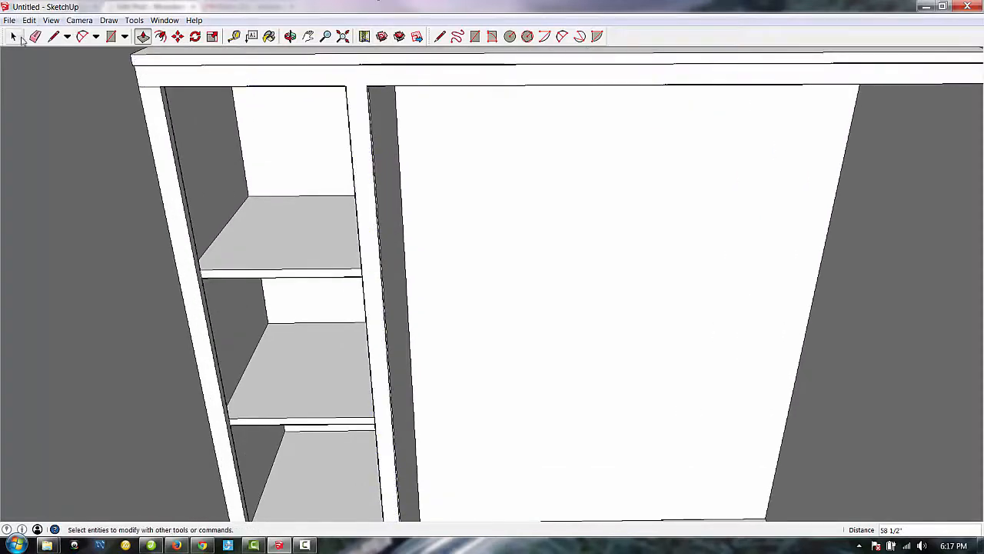
pyautogui.click(53, 37)
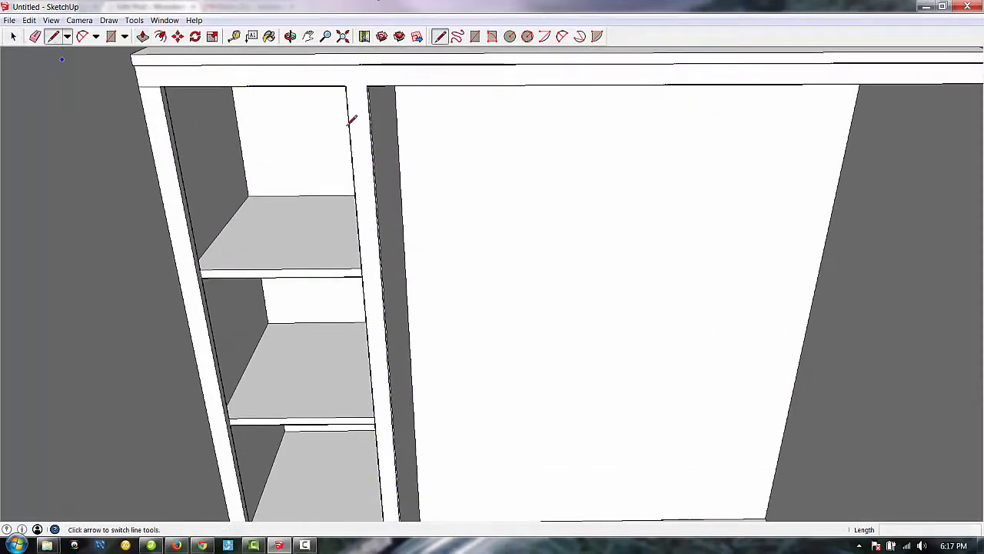
pyautogui.click(346, 85)
pyautogui.click(368, 85)
pyautogui.scroll(-2, 301, 123)
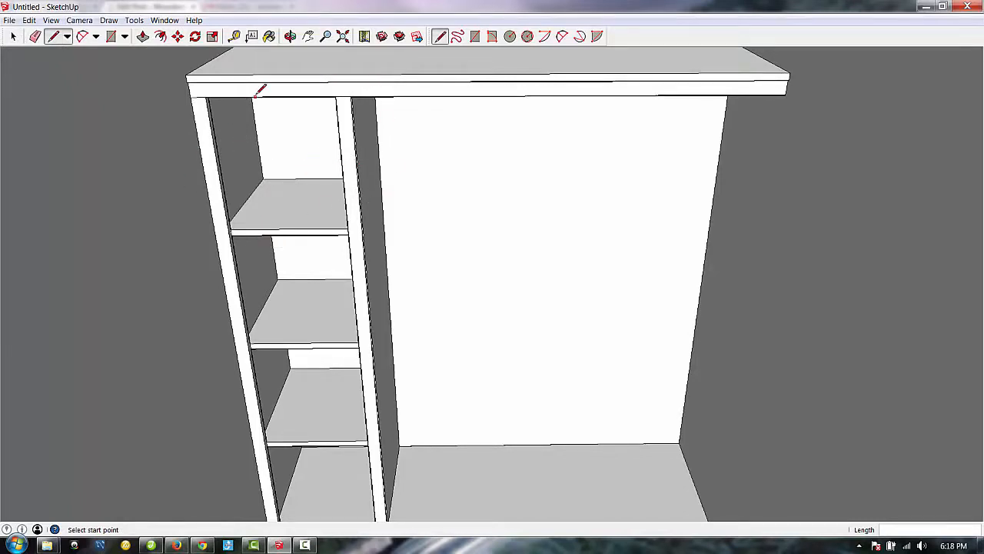
pyautogui.click(290, 36)
pyautogui.moveTo(292, 131); pyautogui.dragTo(351, 194)
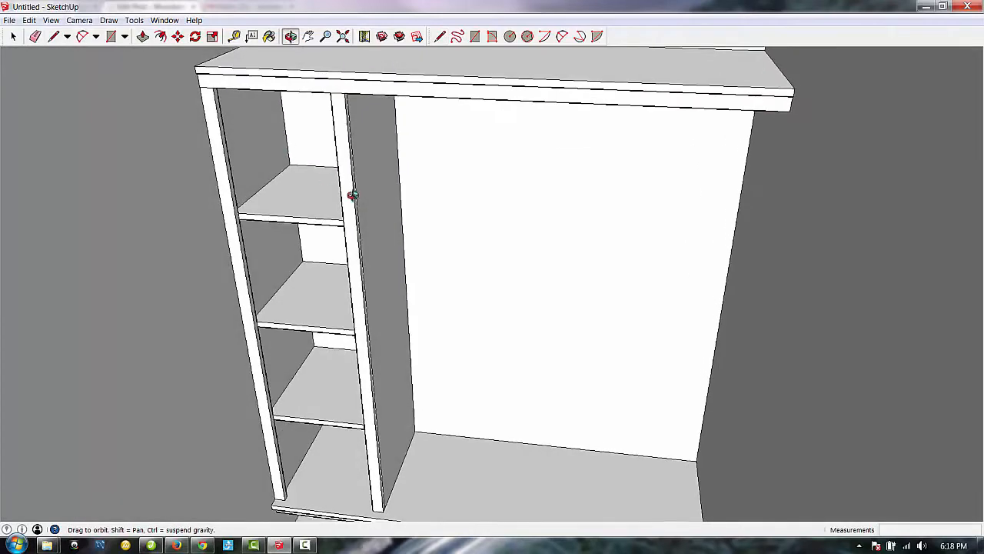
pyautogui.scroll(4, 348, 261)
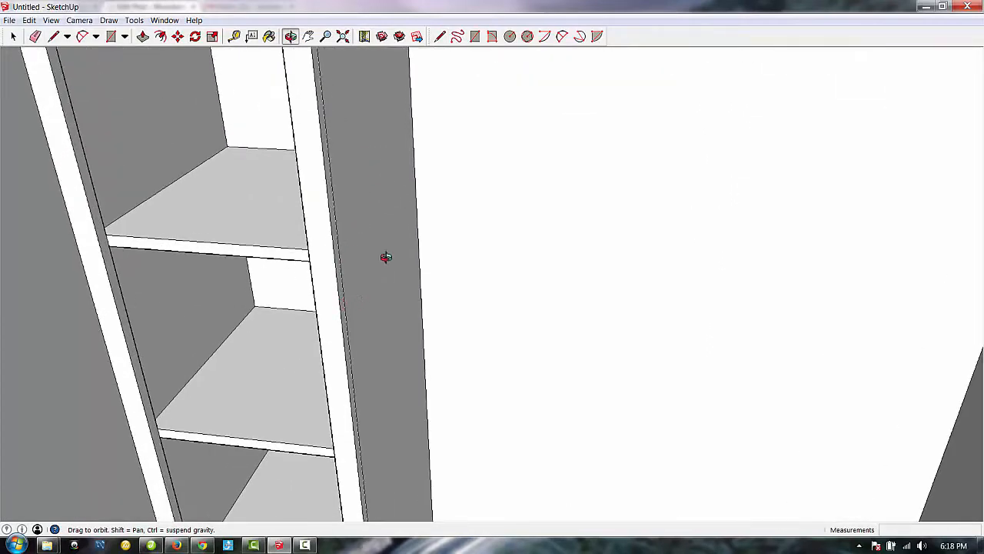
pyautogui.scroll(-2, 408, 220)
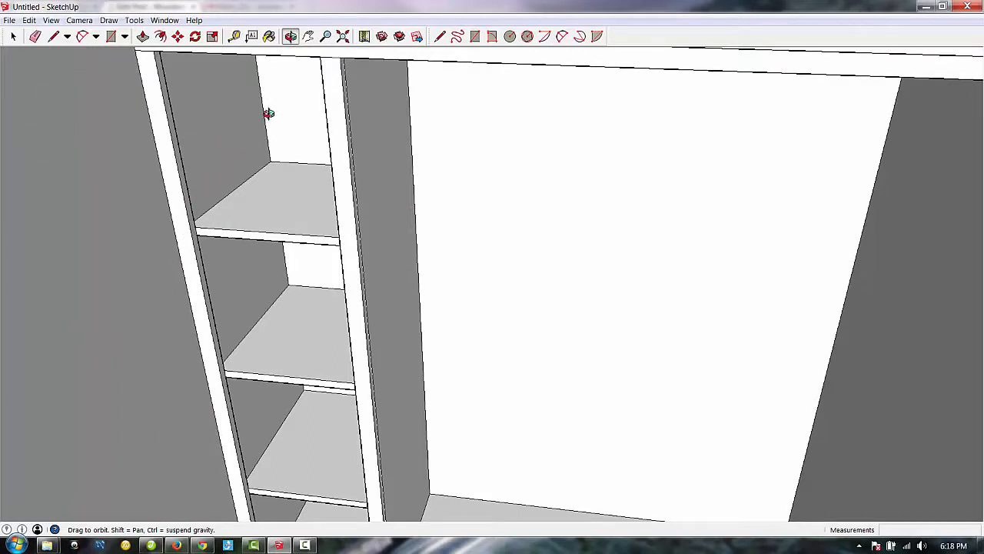
# Step: Draw a rectangle 1.5 by 3/4 inch on the inner face of the end front strip, starting at the top compartment shelf's upper front corner
pyautogui.scroll(-2, 388, 153)
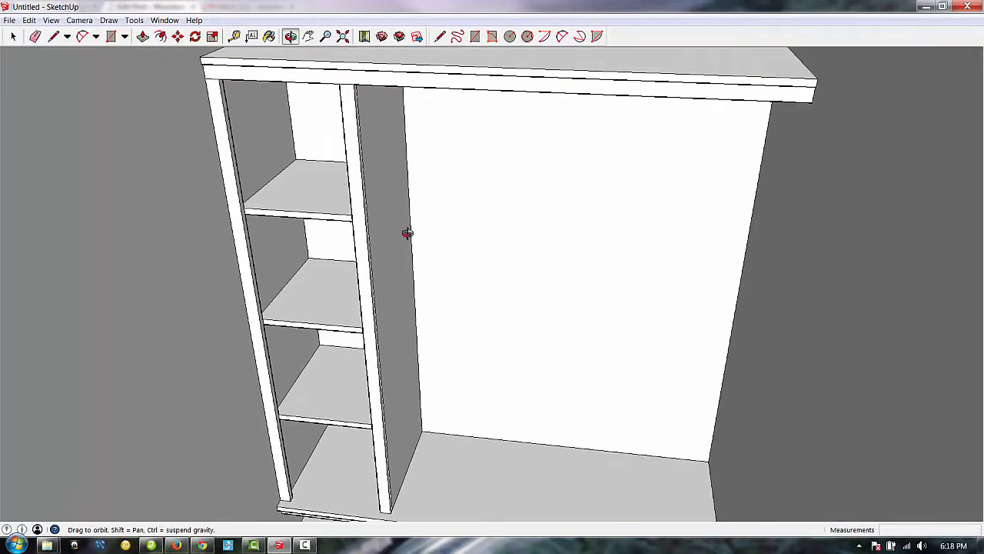
pyautogui.scroll(5, 386, 236)
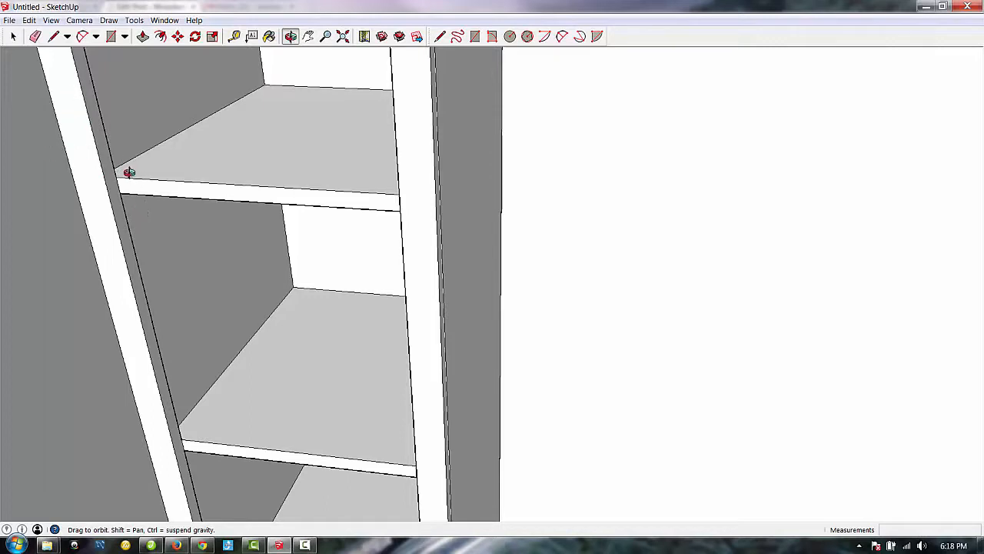
pyautogui.click(110, 36)
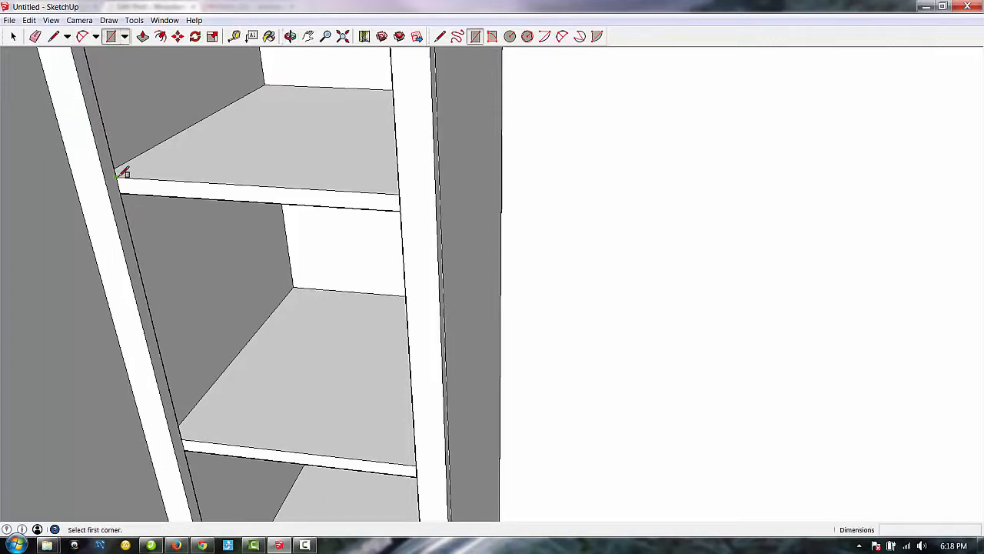
pyautogui.click(116, 178)
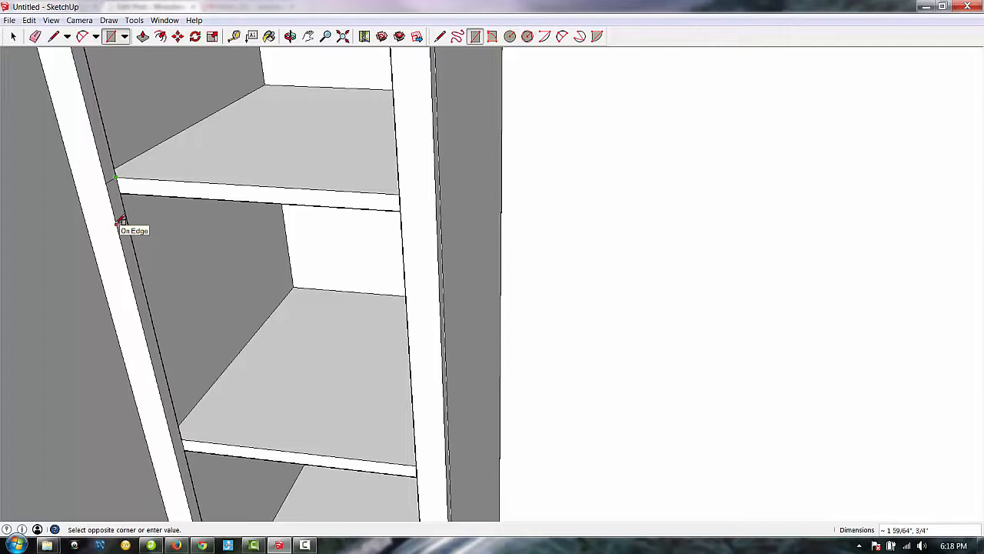
pyautogui.write('1.5')
pyautogui.press('Return')
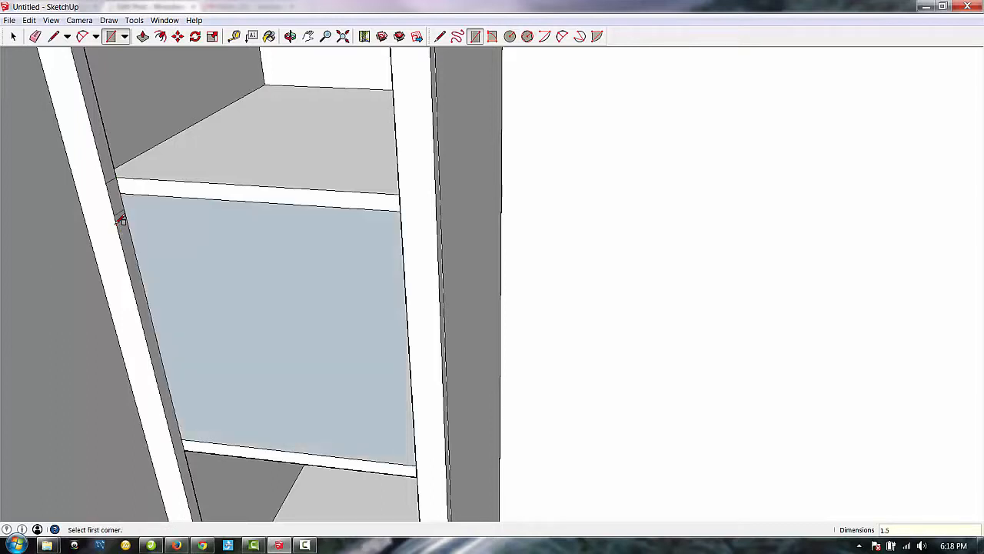
# Step: Draw matching 1.5-inch-high rectangles on the end strip's inner face at the upper front corners of the middle and lowest compartment shelves
pyautogui.scroll(-3, 252, 321)
pyautogui.click(199, 392)
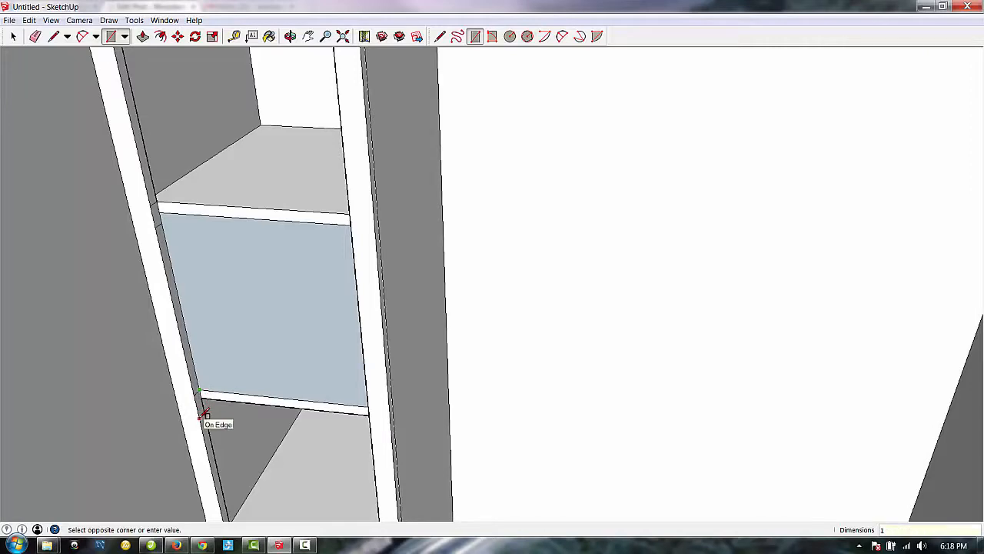
pyautogui.click(205, 415)
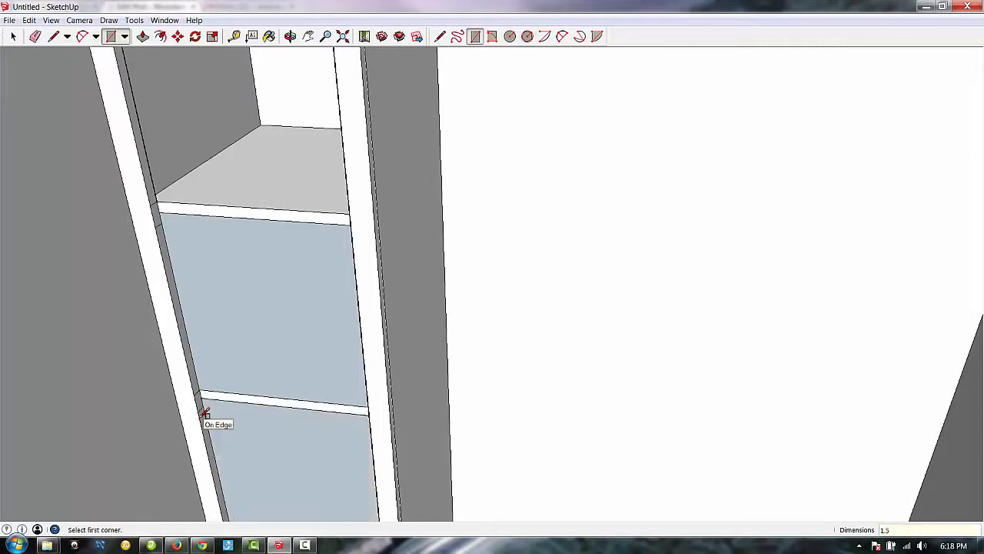
pyautogui.scroll(-2, 342, 262)
pyautogui.scroll(-3, 406, 329)
pyautogui.scroll(5, 323, 380)
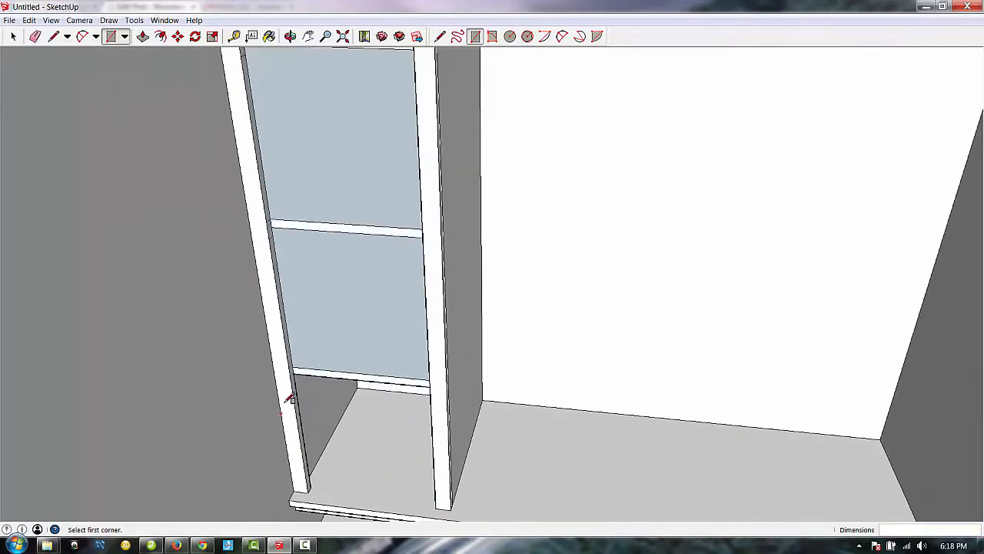
pyautogui.click(298, 356)
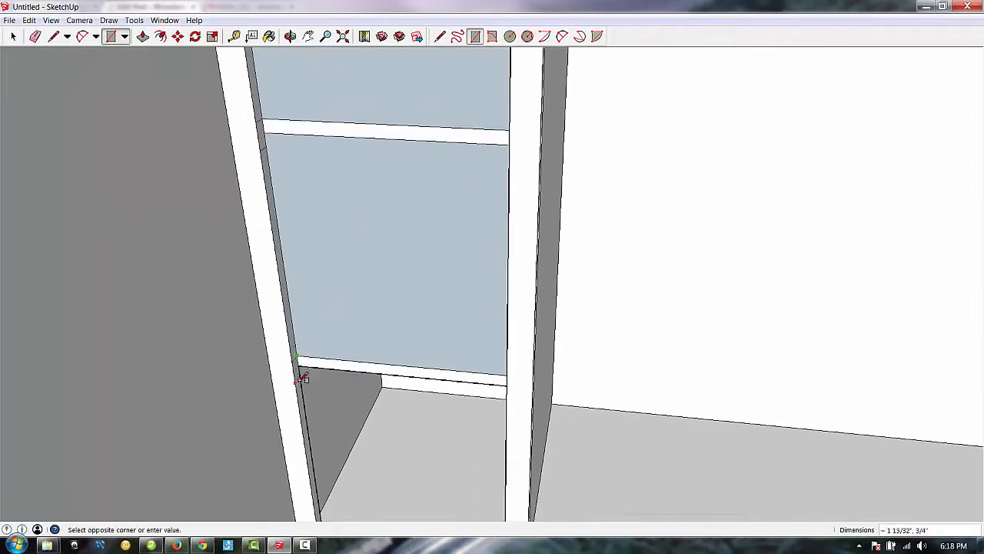
pyautogui.write('1.5')
pyautogui.press('Return')
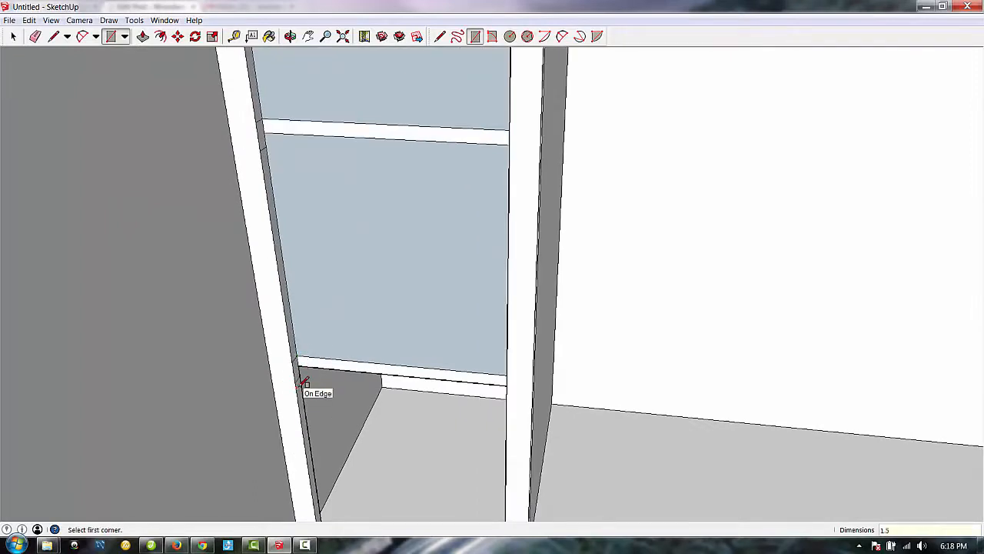
# Step: Delete the two unwanted faces covering the front openings between the compartment shelves
pyautogui.press('space')
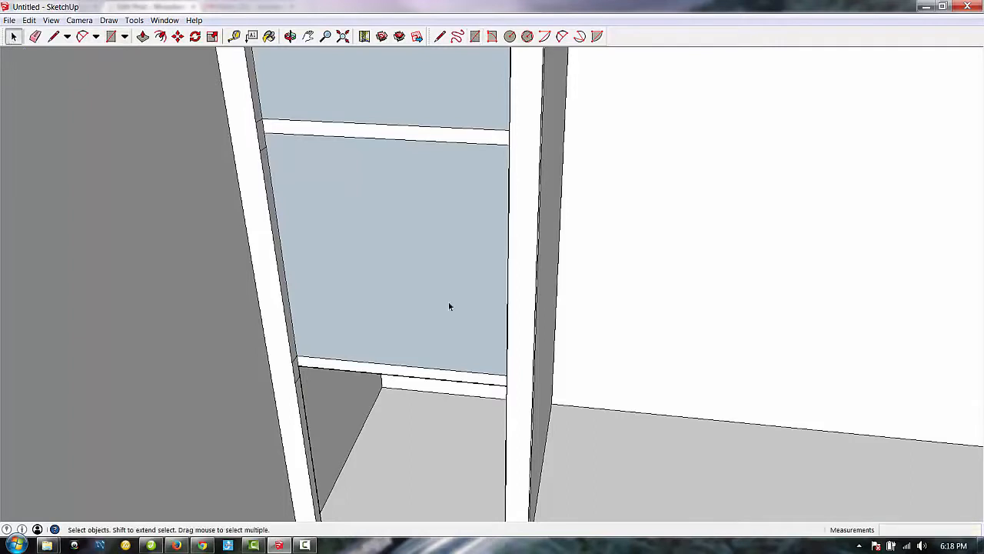
pyautogui.click(440, 278)
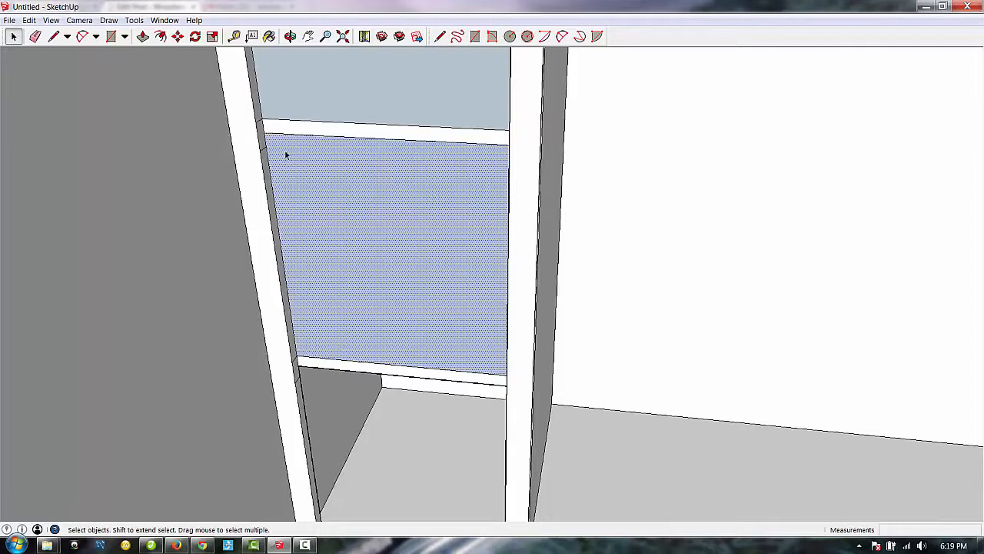
pyautogui.press('Delete')
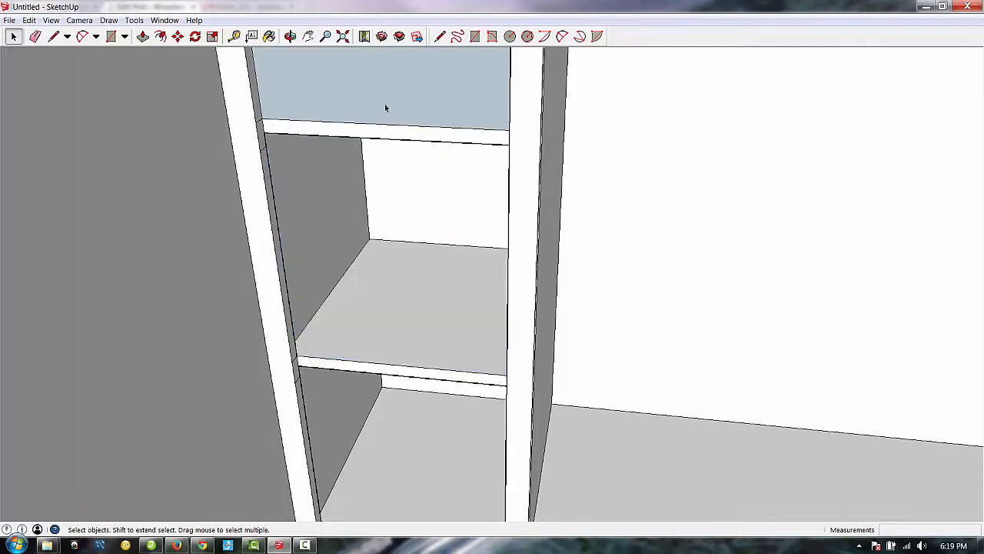
pyautogui.click(386, 108)
pyautogui.press('Delete')
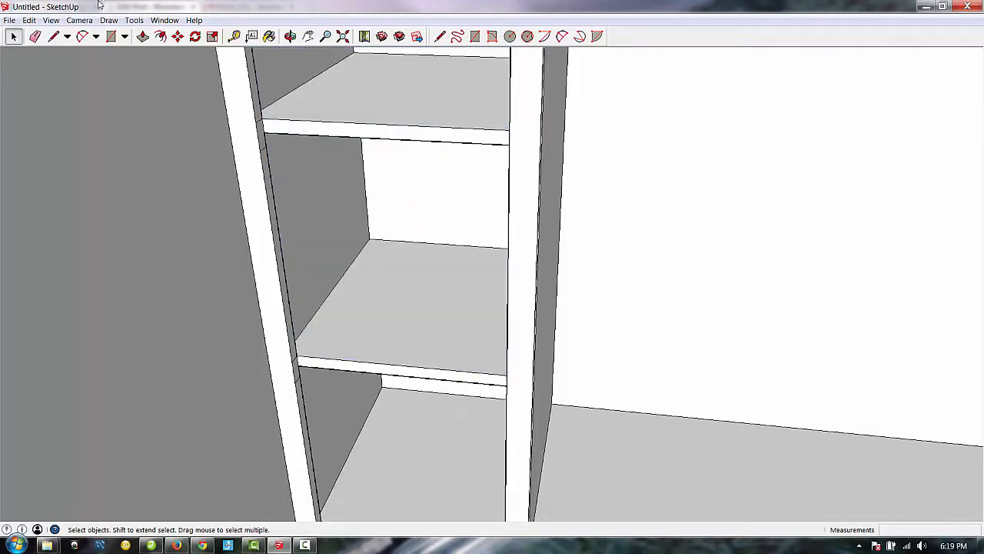
# Step: Push/Pull the small rectangles at the lowest and middle shelves 13 inches across to the middle panel's front strip
pyautogui.click(142, 36)
pyautogui.click(298, 374)
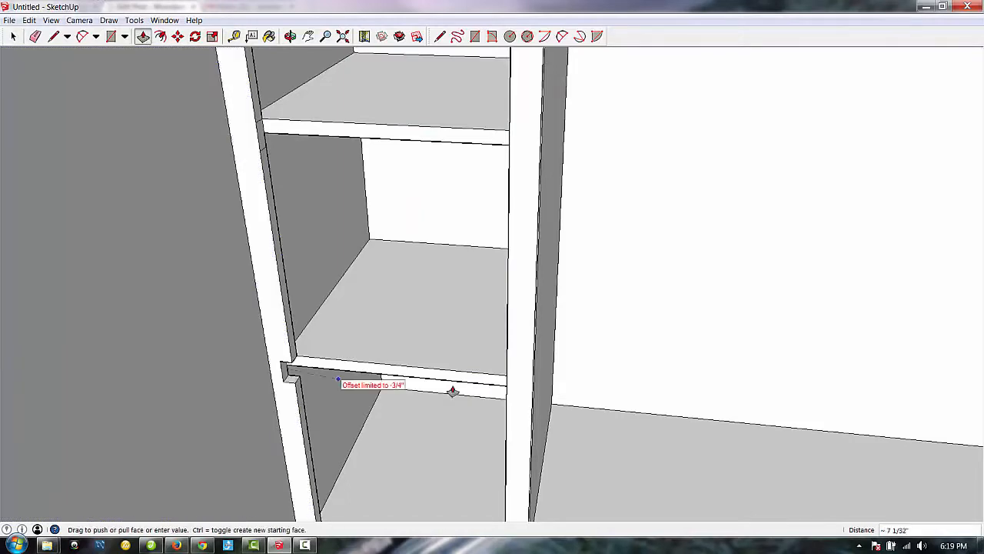
pyautogui.click(508, 430)
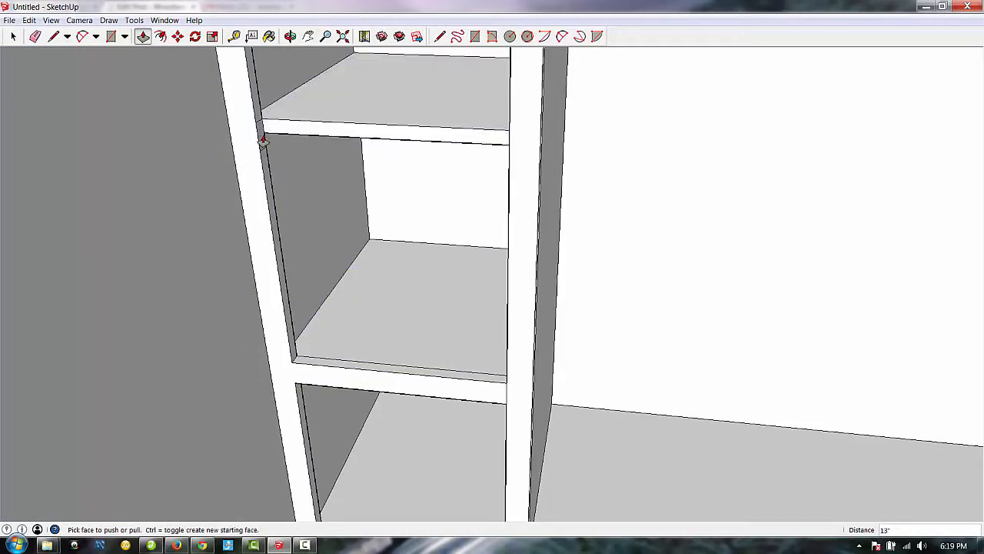
pyautogui.click(262, 140)
pyautogui.click(510, 182)
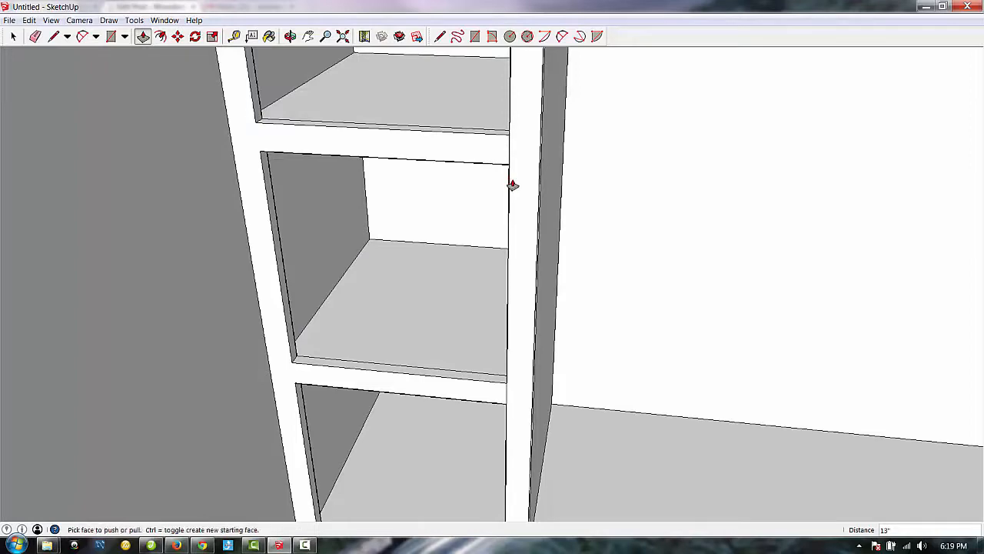
# Step: Draw 1 1/2-inch vertical lines where the middle and lowest shelf strips meet the end panel's front strip
pyautogui.click(53, 37)
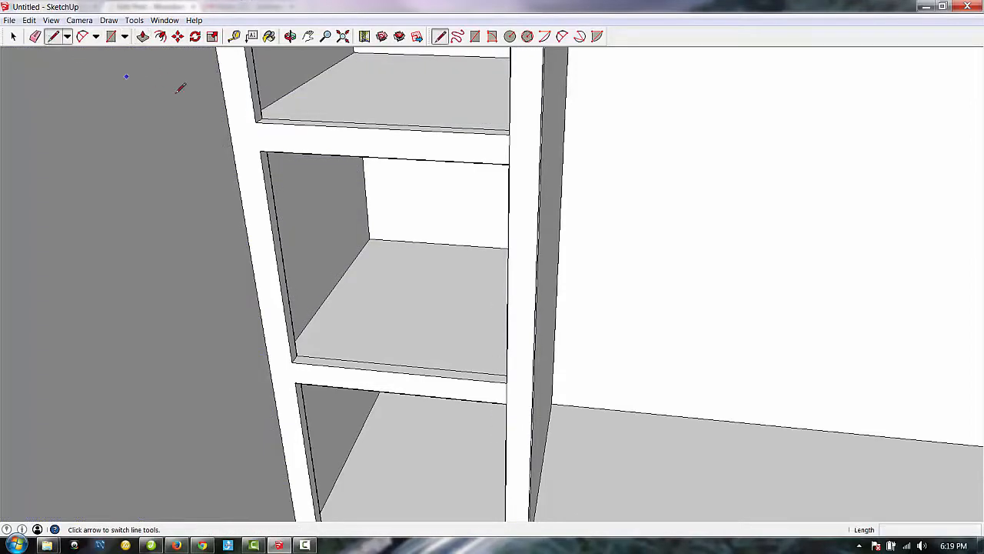
pyautogui.click(255, 122)
pyautogui.click(260, 151)
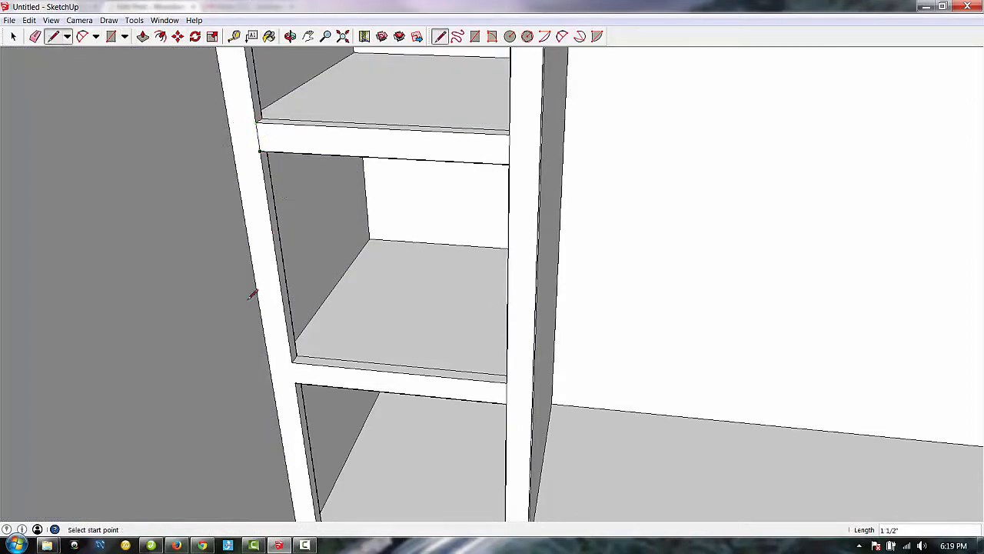
pyautogui.click(293, 359)
pyautogui.click(298, 379)
pyautogui.moveTo(385, 181); pyautogui.dragTo(648, 298, button='middle')
pyautogui.scroll(-5, 689, 306)
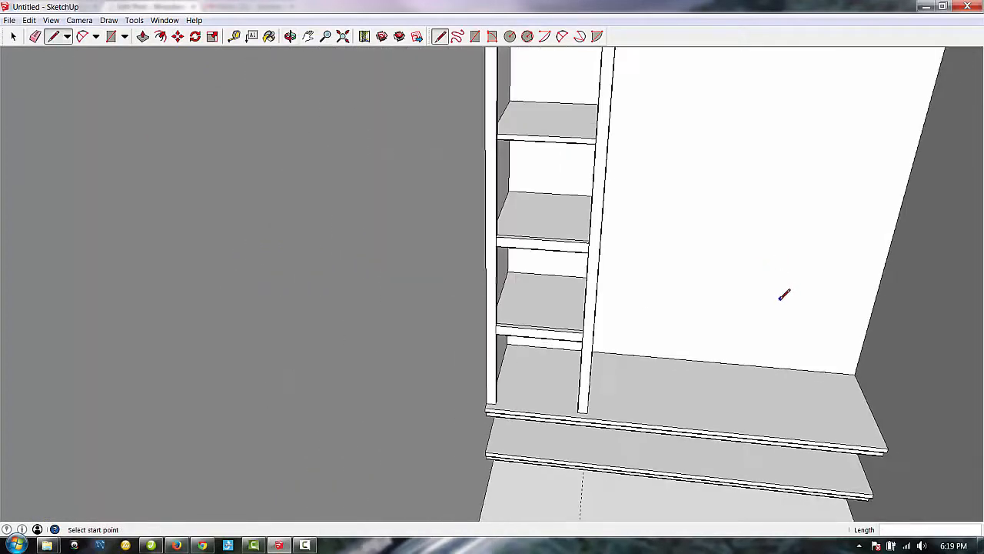
# Step: Push/Pull the small rectangle at the top compartment shelf 13 inches across to the middle panel's front strip
pyautogui.scroll(6, 556, 295)
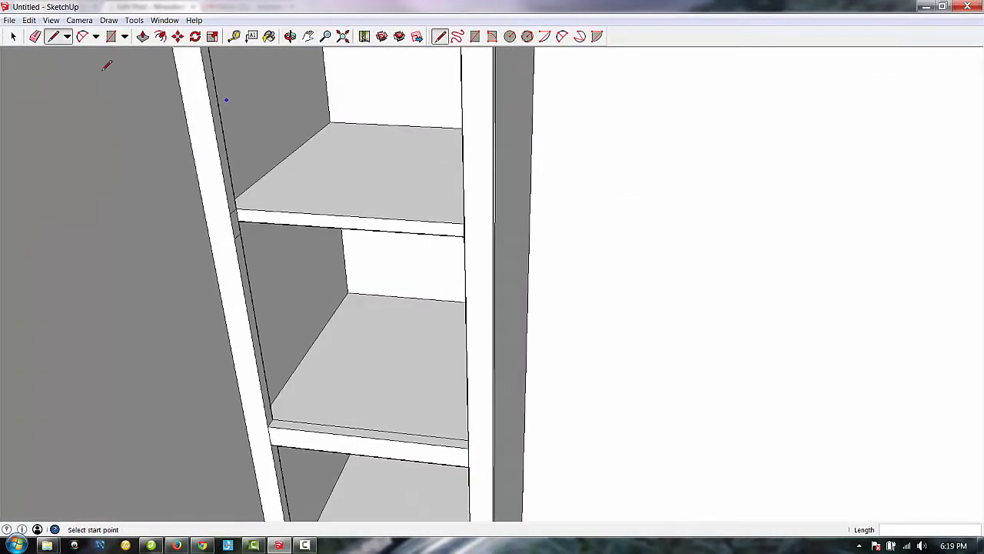
pyautogui.press('p')
pyautogui.click(235, 229)
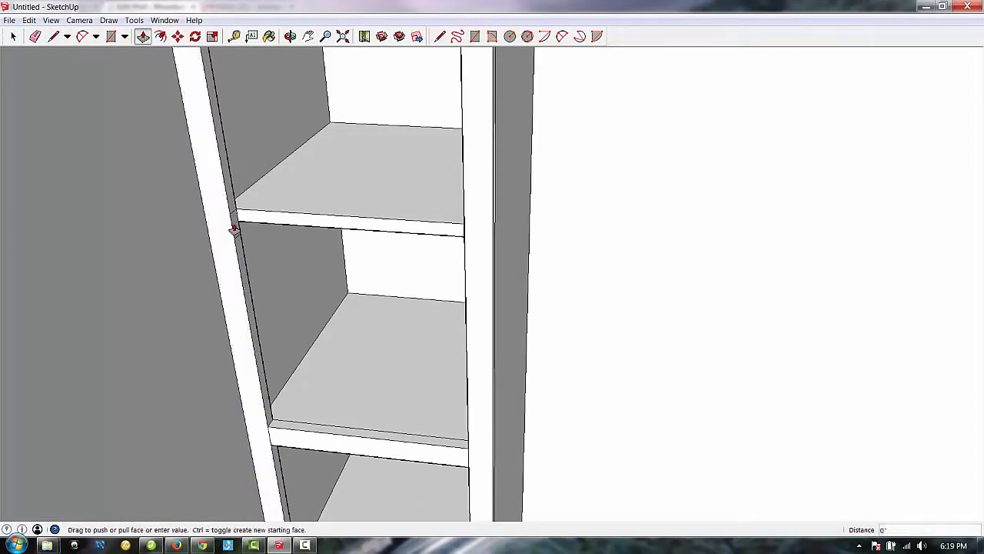
pyautogui.click(464, 266)
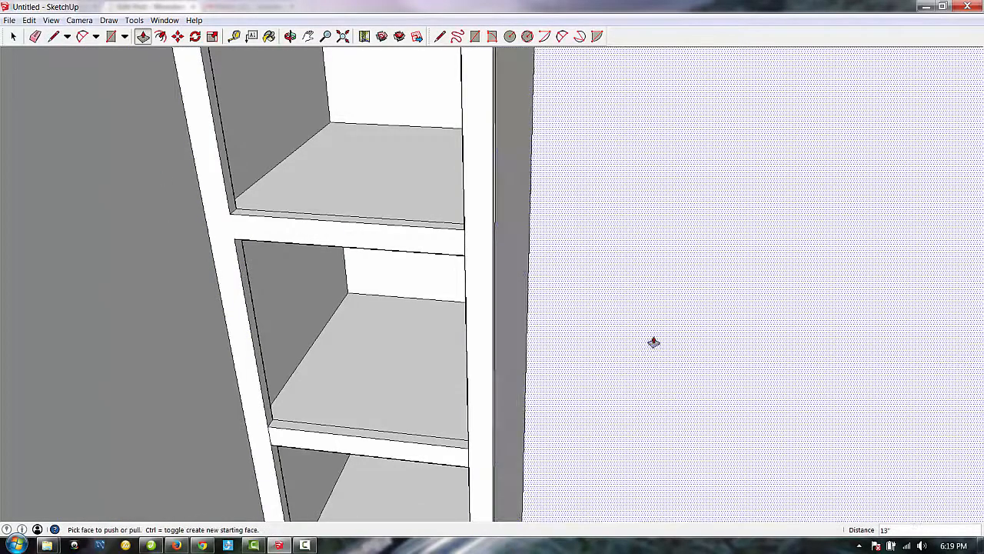
# Step: Examine the shelving unit and its front strips, both within the whole closet and up close from the front
pyautogui.scroll(-6, 682, 292)
pyautogui.scroll(-3, 234, 81)
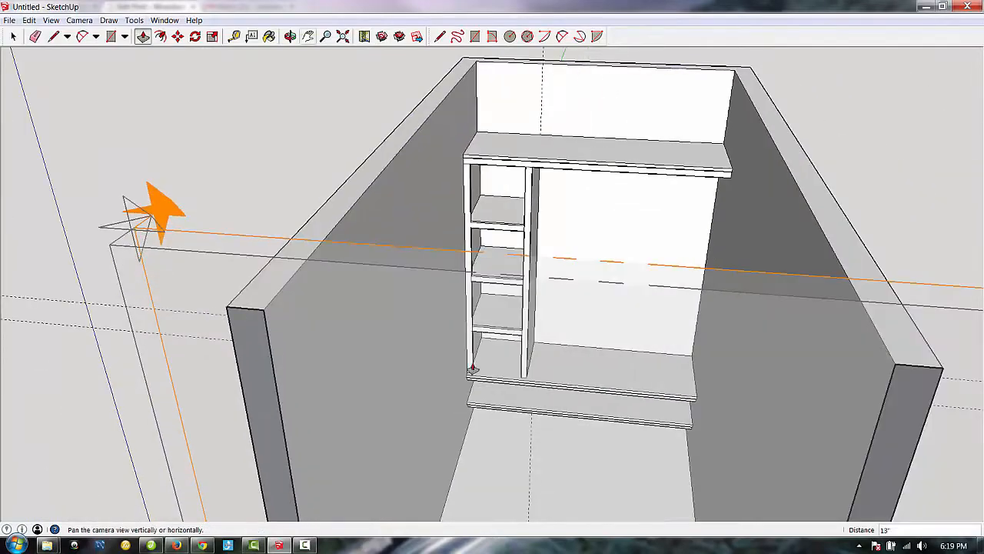
pyautogui.scroll(8, 577, 431)
pyautogui.scroll(3, 661, 296)
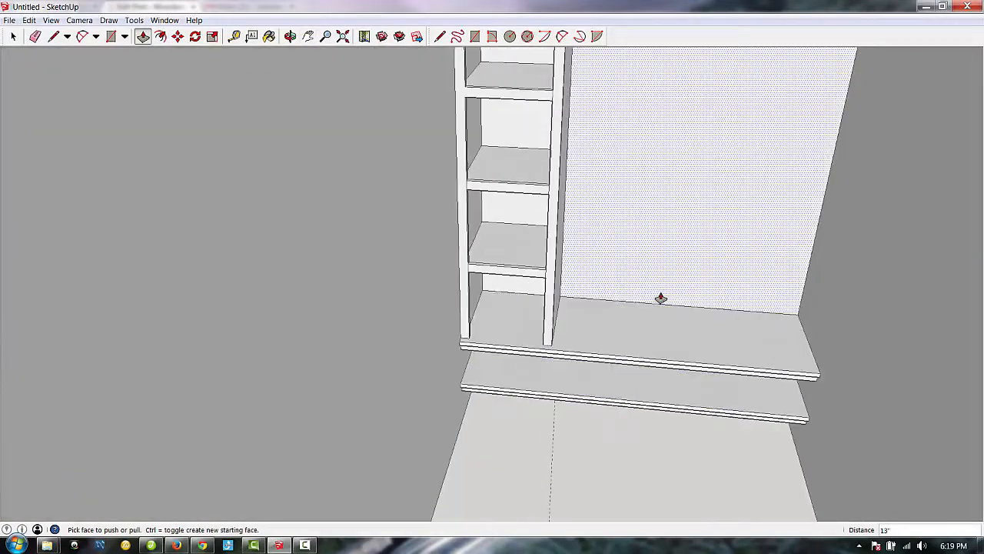
pyautogui.scroll(-4, 560, 369)
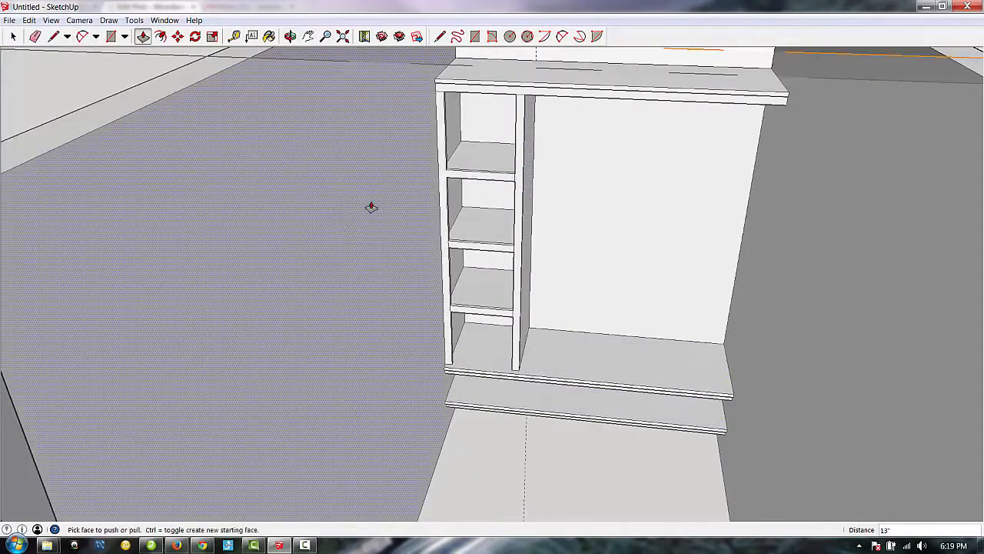
pyautogui.scroll(-5, 345, 244)
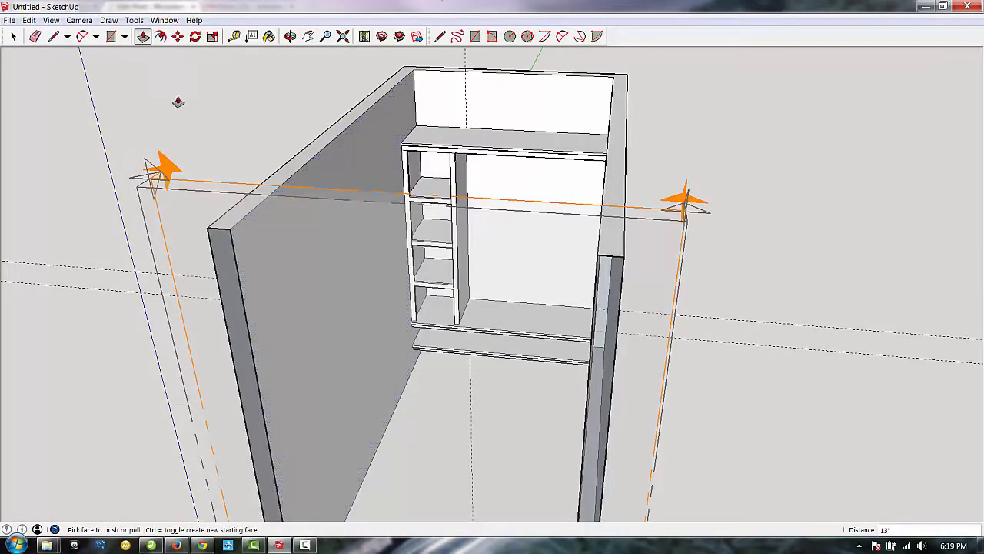
pyautogui.click(290, 37)
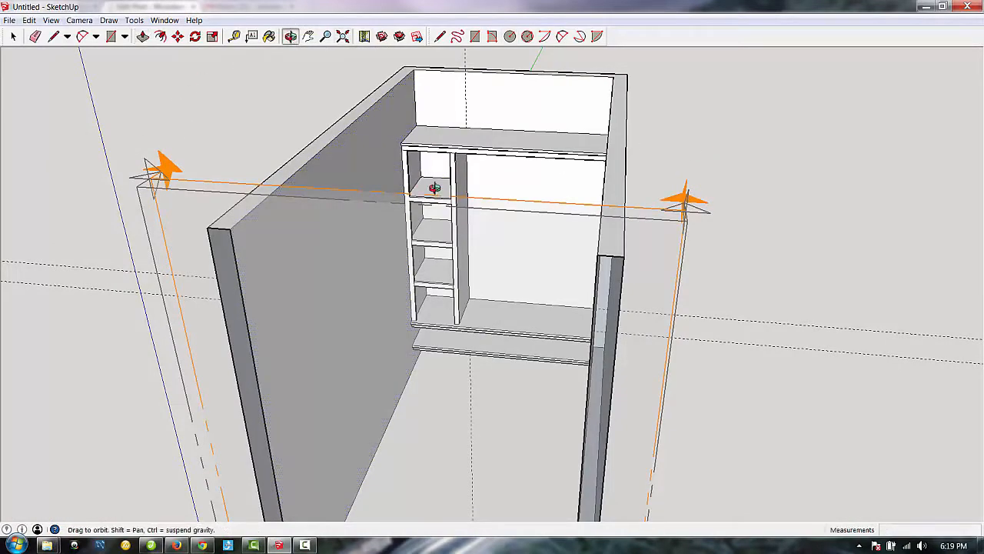
pyautogui.moveTo(435, 189); pyautogui.dragTo(531, 176)
pyautogui.scroll(6, 516, 114)
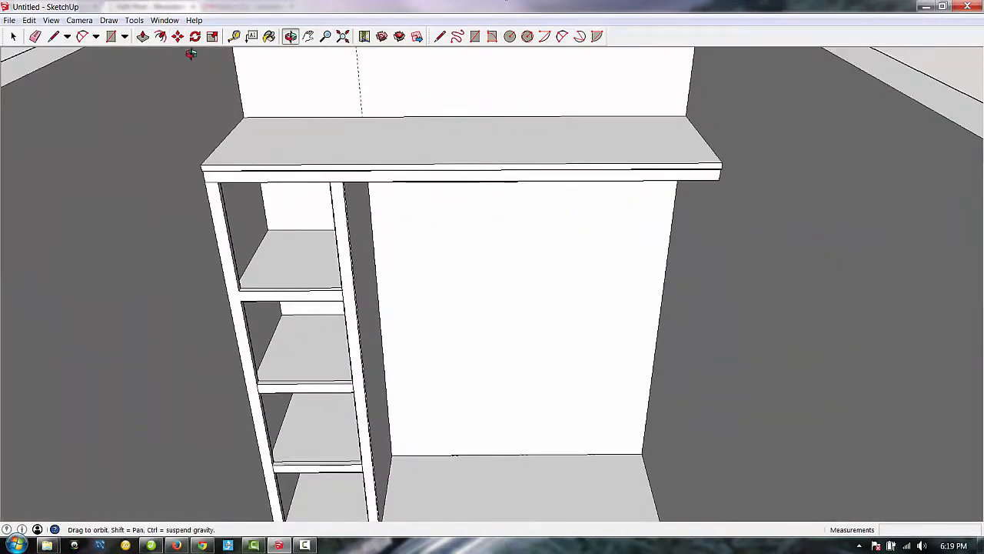
# Step: Choose the Wood_Lumber_ButtJoined material from the Wood collection for the Paint Bucket
pyautogui.click(269, 36)
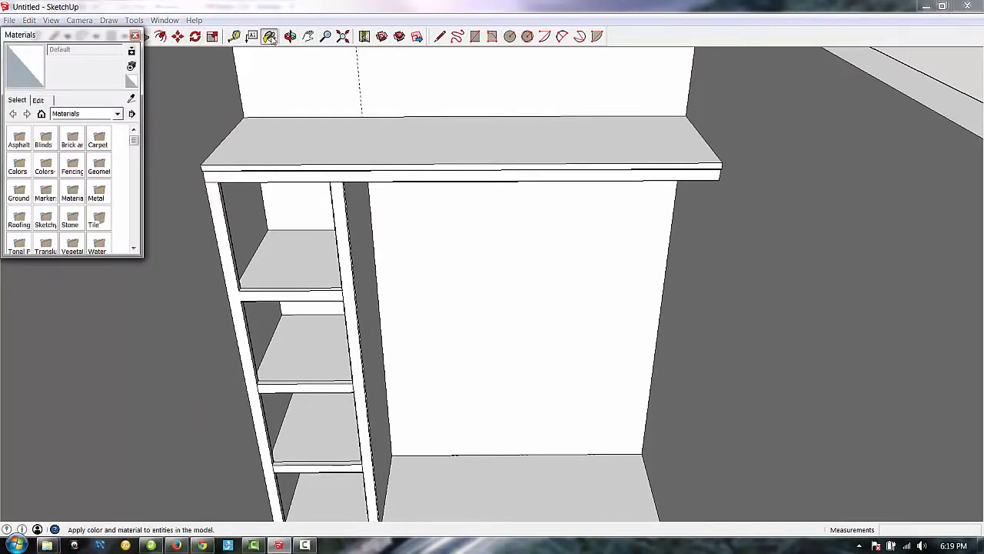
pyautogui.click(115, 113)
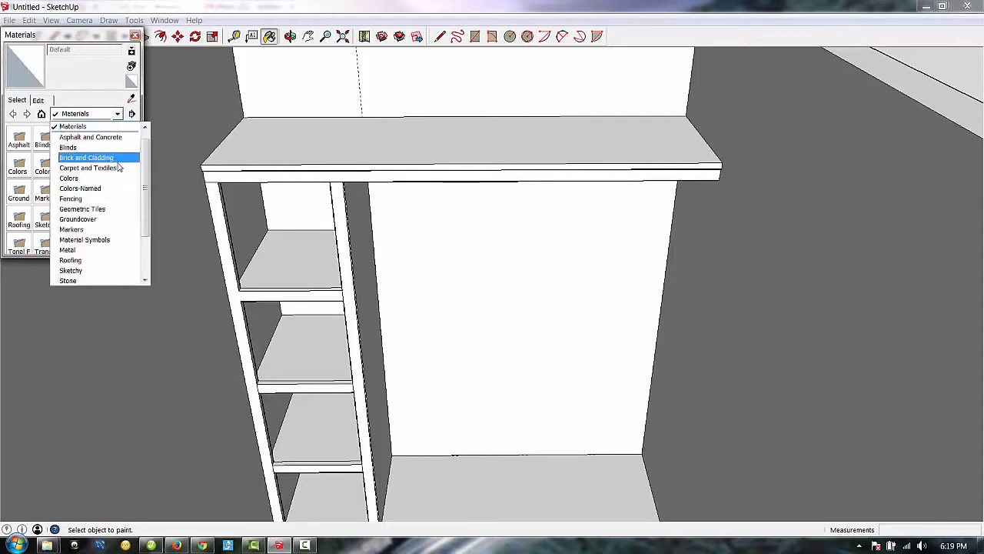
pyautogui.scroll(-1, 120, 167)
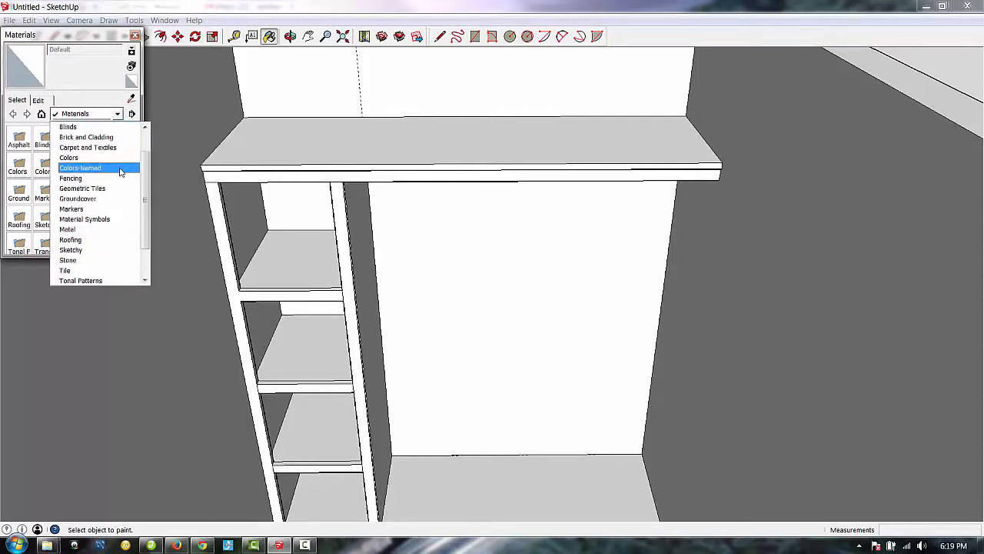
pyautogui.scroll(-1, 120, 171)
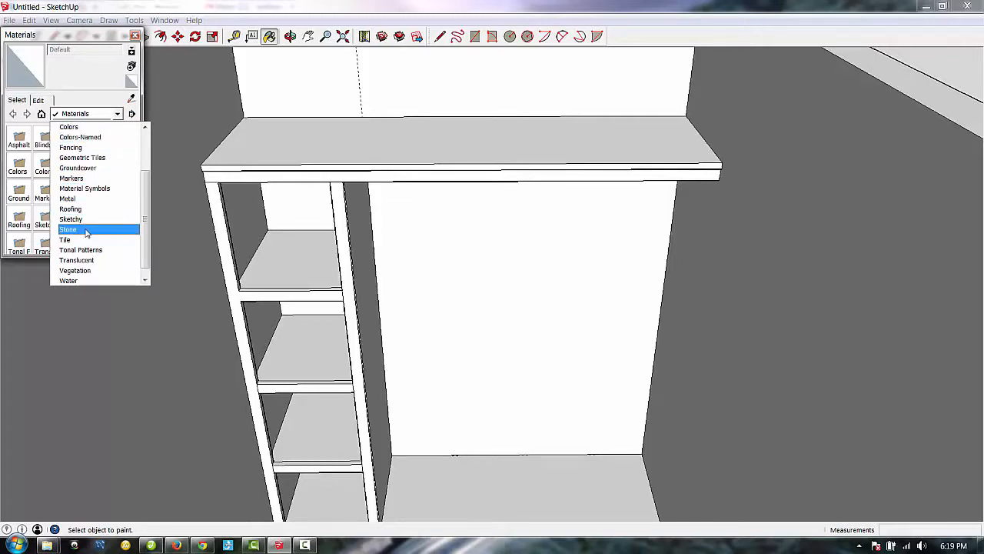
pyautogui.scroll(-1, 86, 235)
pyautogui.click(74, 280)
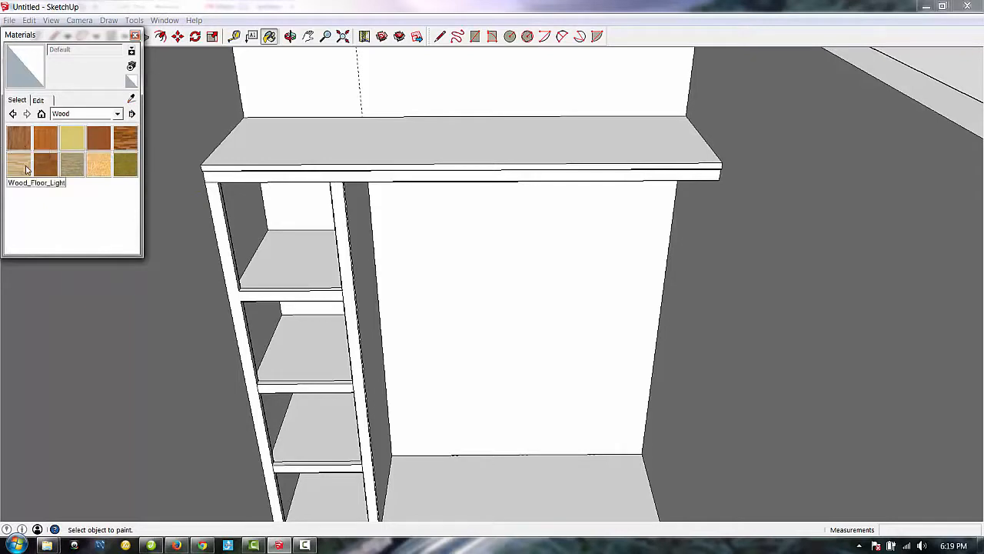
pyautogui.click(75, 167)
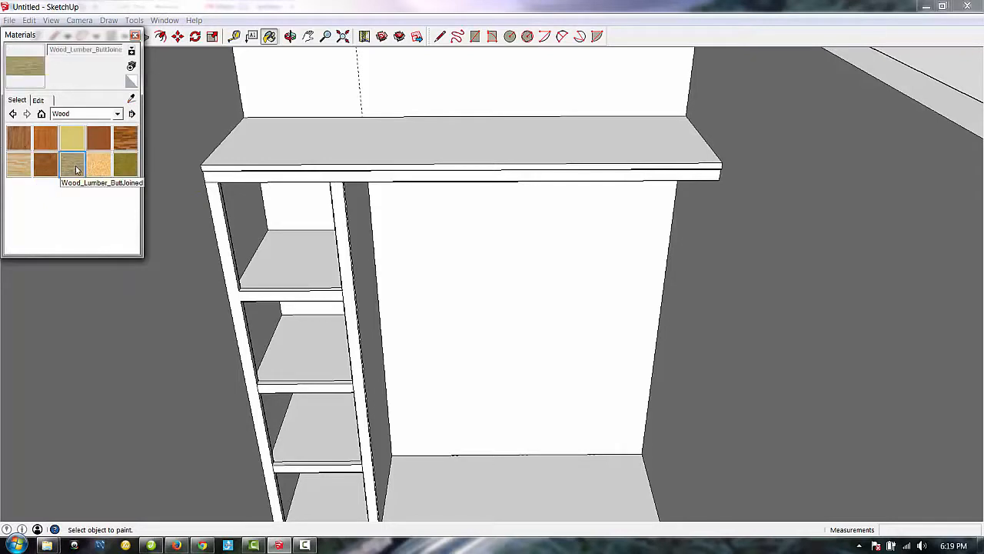
# Step: Try the Wood_Cherry_Original, Wood_Floor and Wood_OSB materials on the upper face of the top shelf
pyautogui.click(99, 140)
pyautogui.click(309, 144)
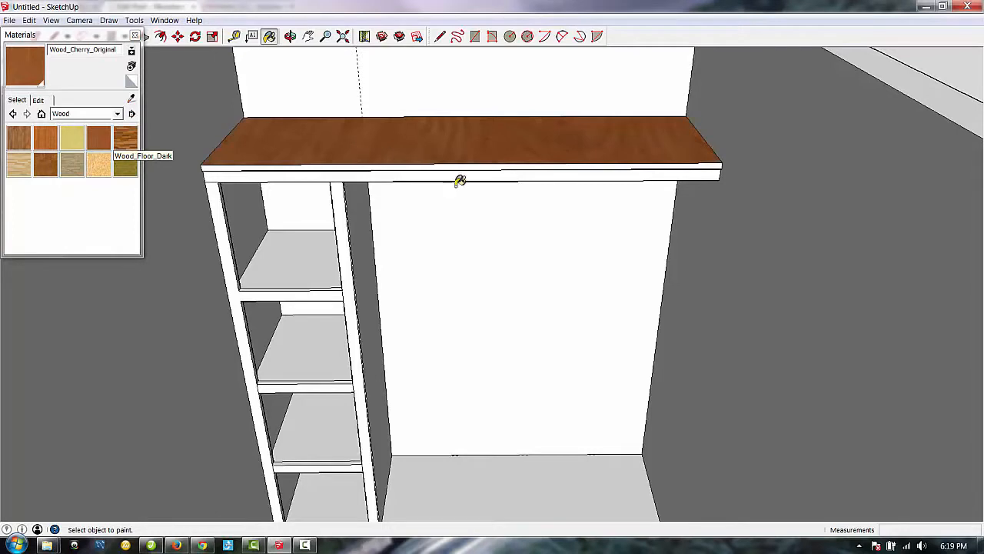
pyautogui.click(46, 164)
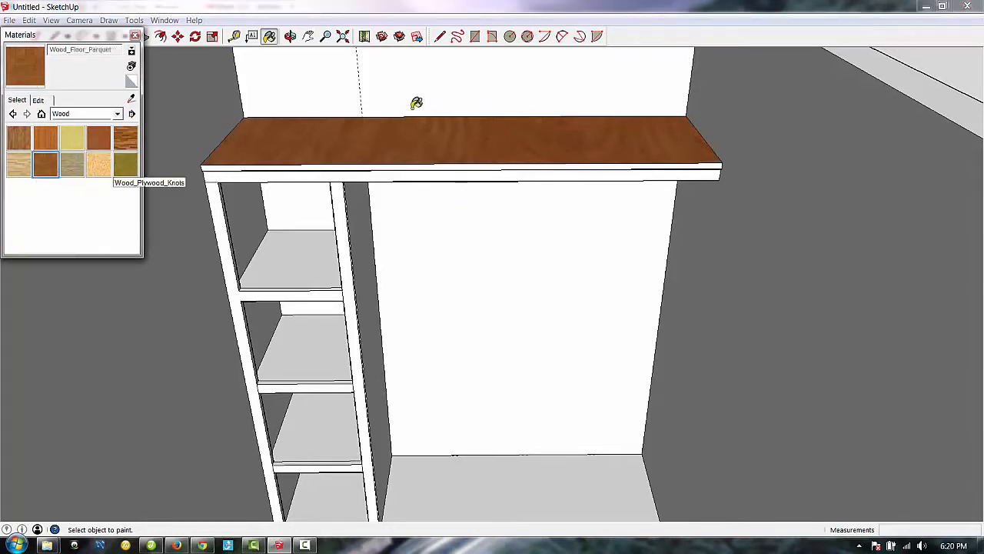
pyautogui.click(411, 108)
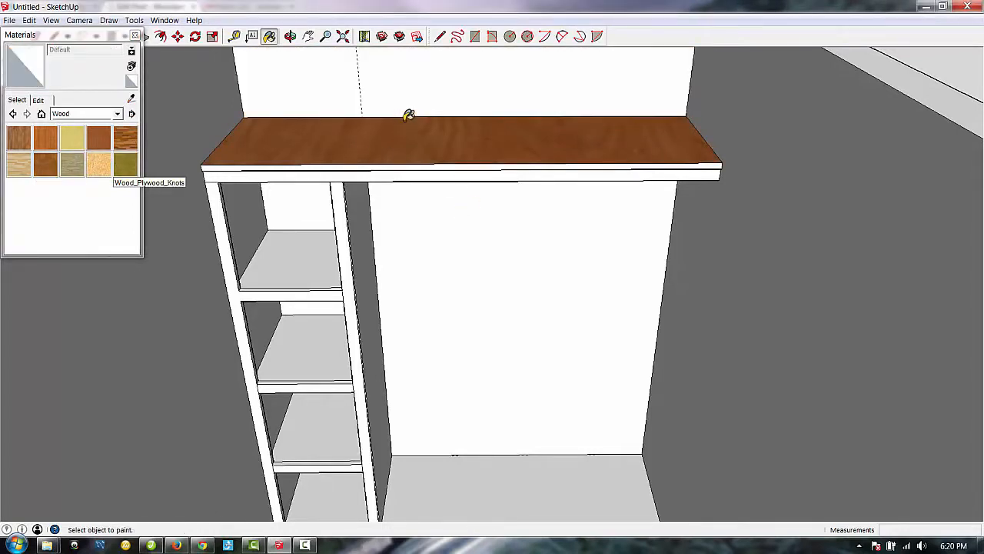
pyautogui.hotkey('ctrl', 'z')
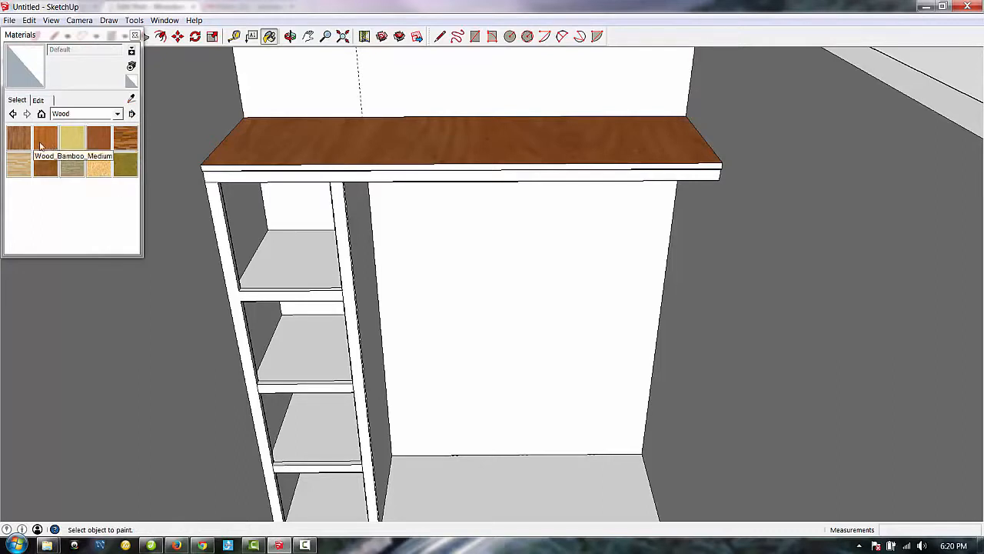
pyautogui.click(125, 139)
pyautogui.click(435, 137)
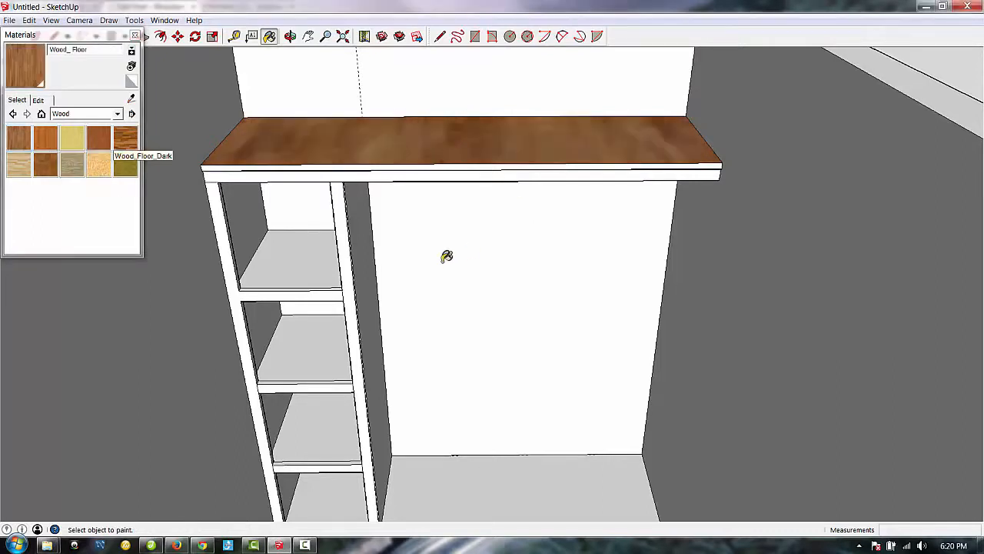
pyautogui.click(99, 164)
pyautogui.click(379, 130)
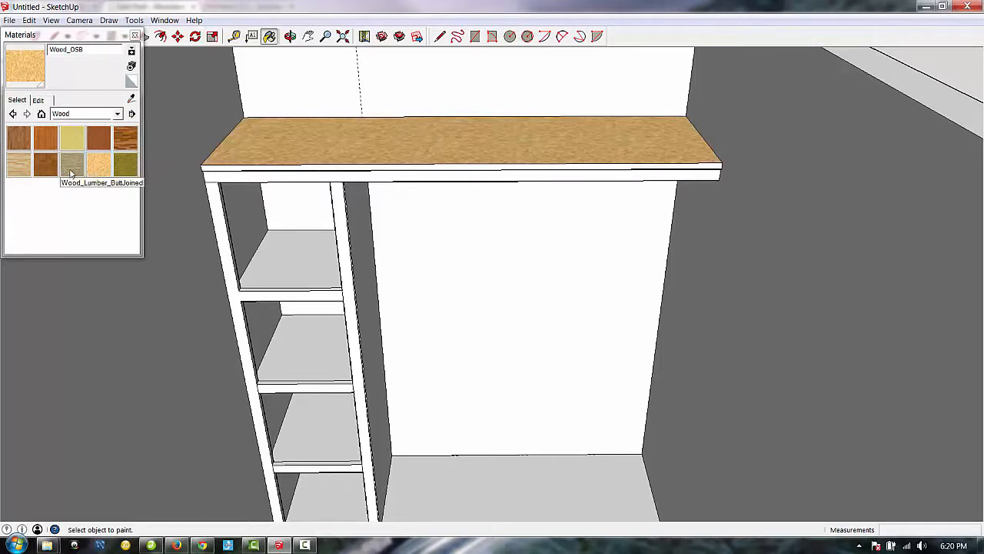
# Step: Paint the top shelf's upper face and front edge with the Wood_Lumber_ButtJoined material
pyautogui.click(72, 164)
pyautogui.click(330, 138)
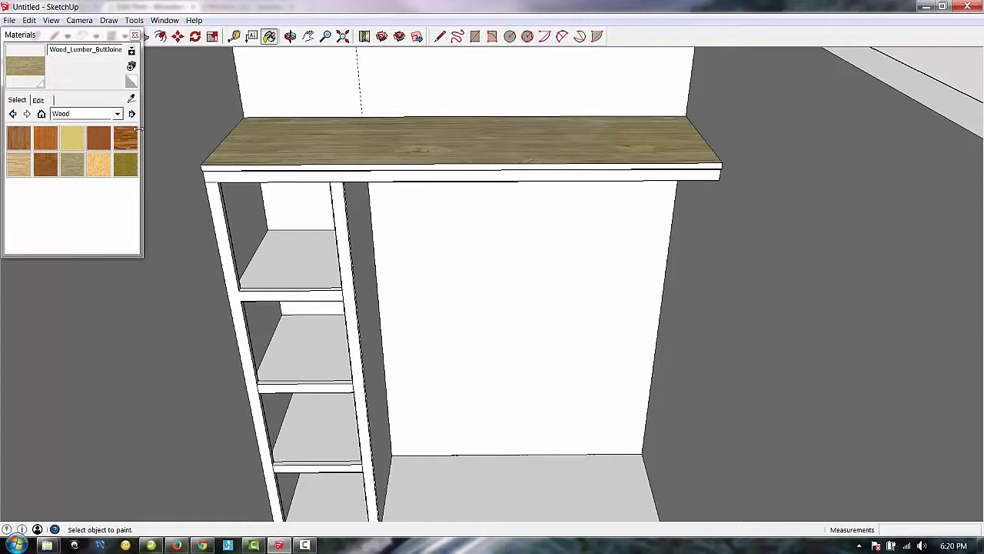
pyautogui.click(269, 166)
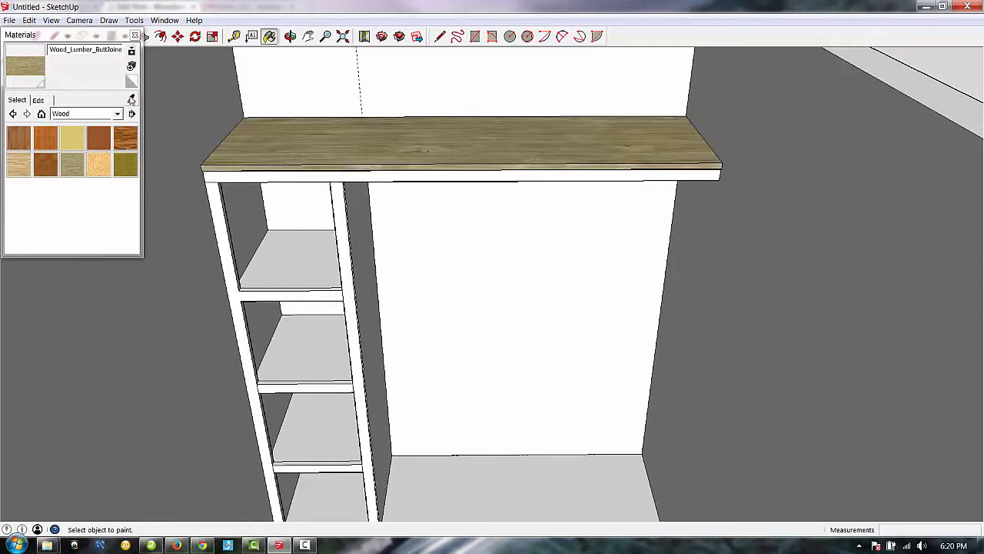
# Step: Darken the Wood_Lumber_ButtJoined material's colour to a deep brown and close the material settings
pyautogui.click(39, 99)
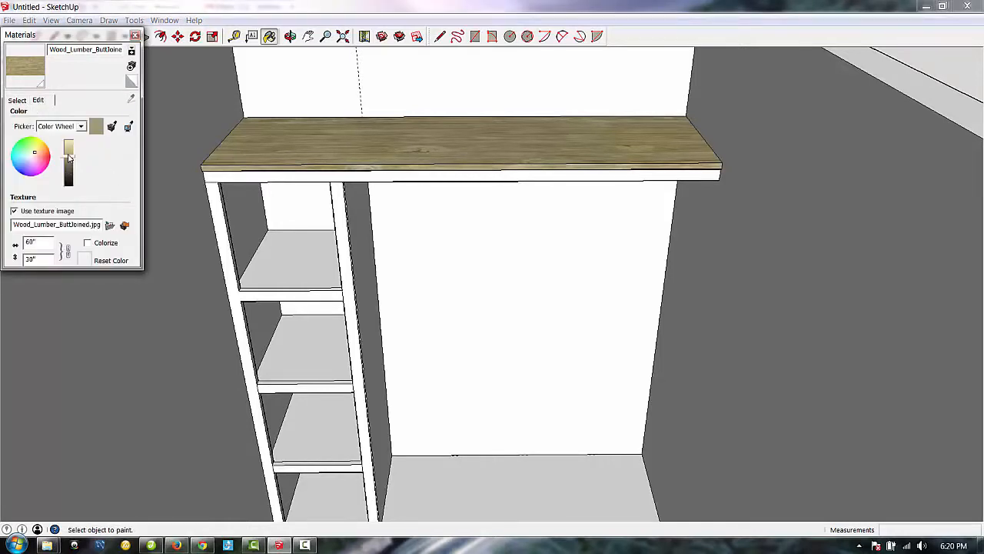
pyautogui.moveTo(69, 157); pyautogui.dragTo(70, 177)
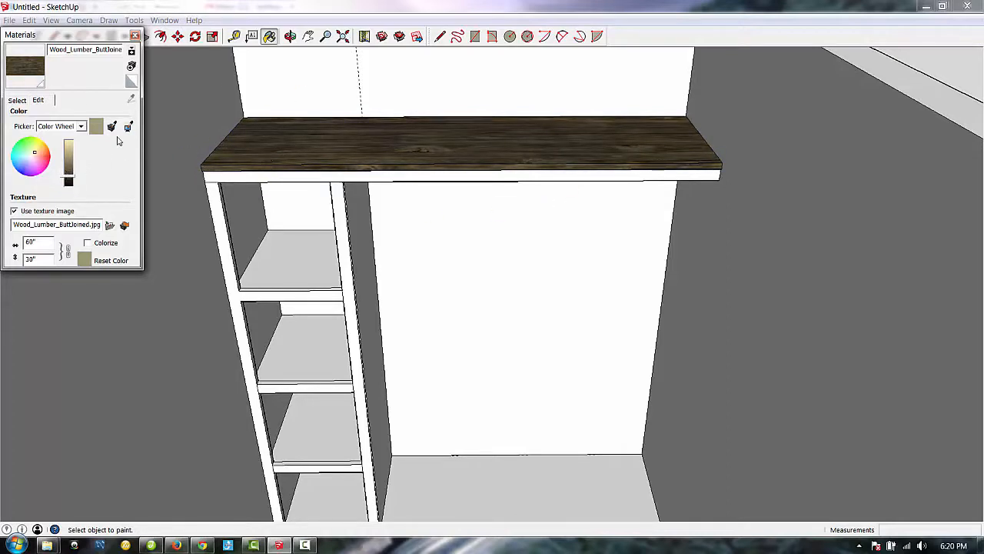
pyautogui.click(15, 101)
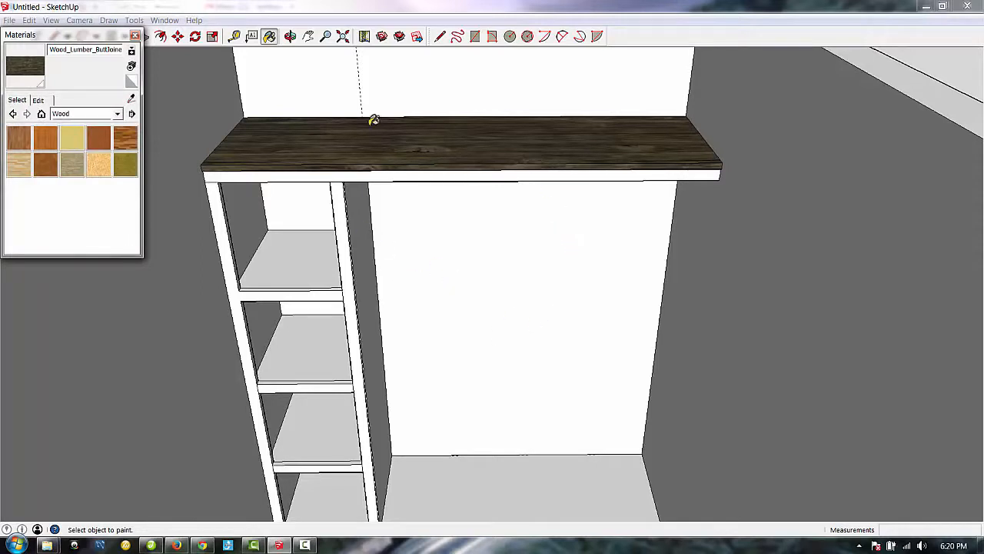
pyautogui.click(136, 36)
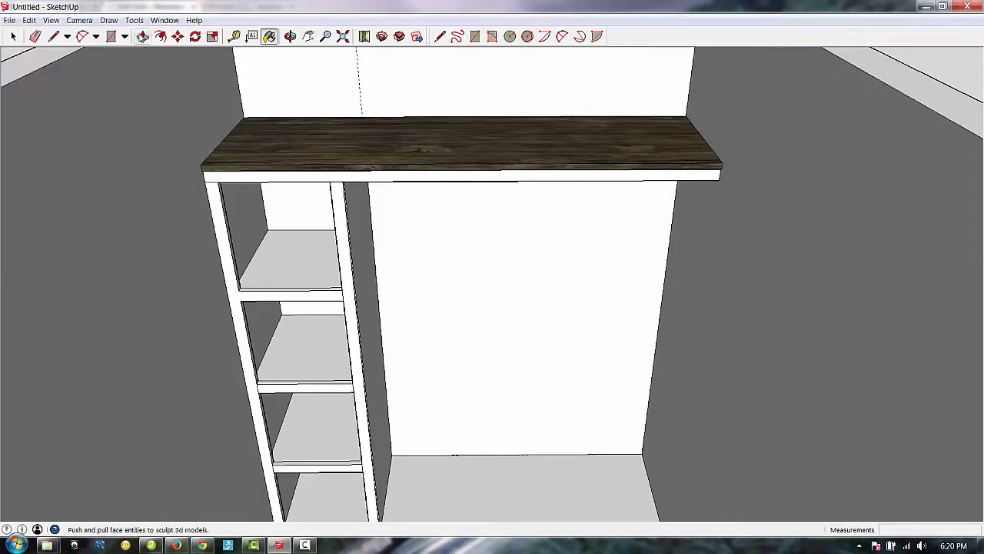
# Step: Paint the upper faces and front edges of the two lower full-width shelves with the darkened Wood_Lumber_ButtJoined material
pyautogui.scroll(-5, 497, 254)
pyautogui.scroll(6, 491, 438)
pyautogui.click(477, 379)
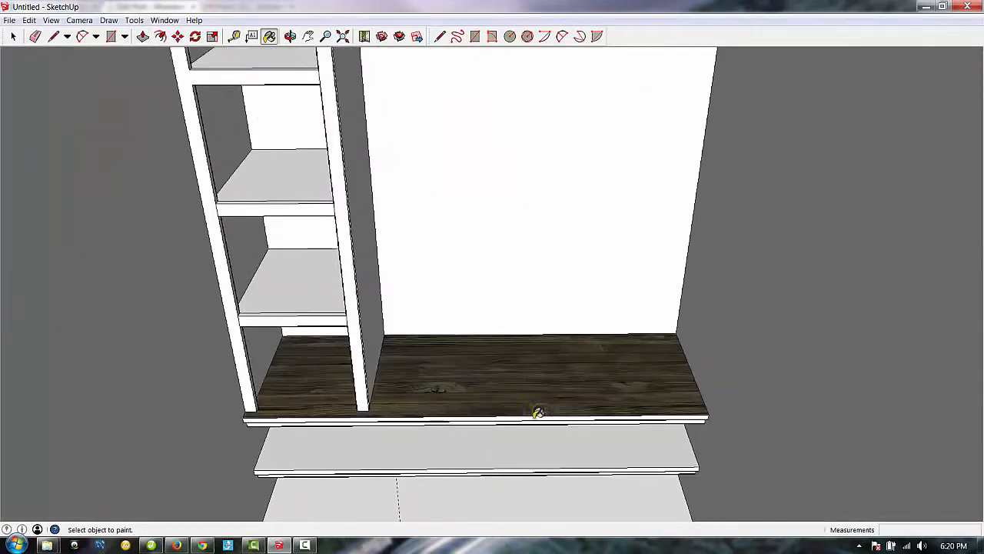
pyautogui.scroll(4, 468, 461)
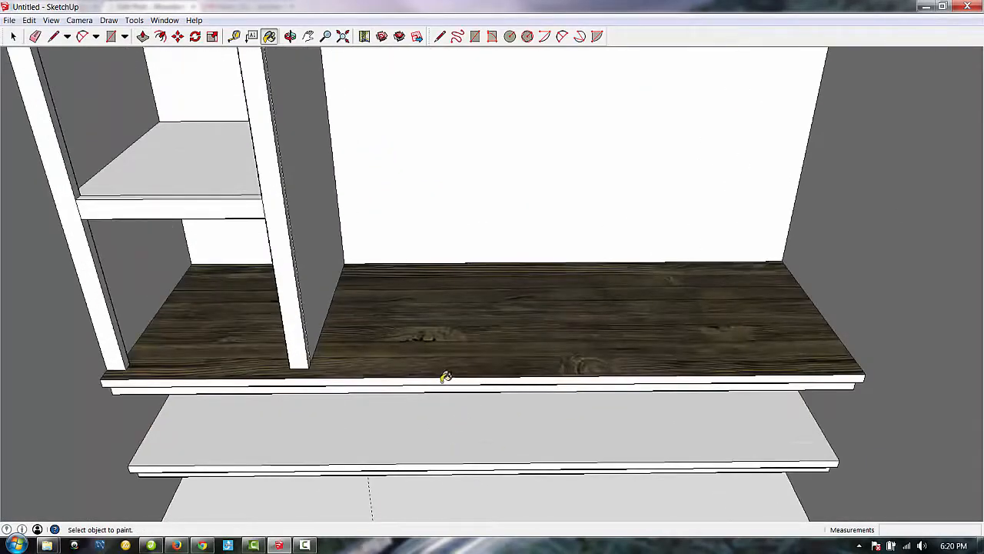
pyautogui.scroll(-3, 584, 482)
pyautogui.click(542, 446)
pyautogui.scroll(3, 525, 470)
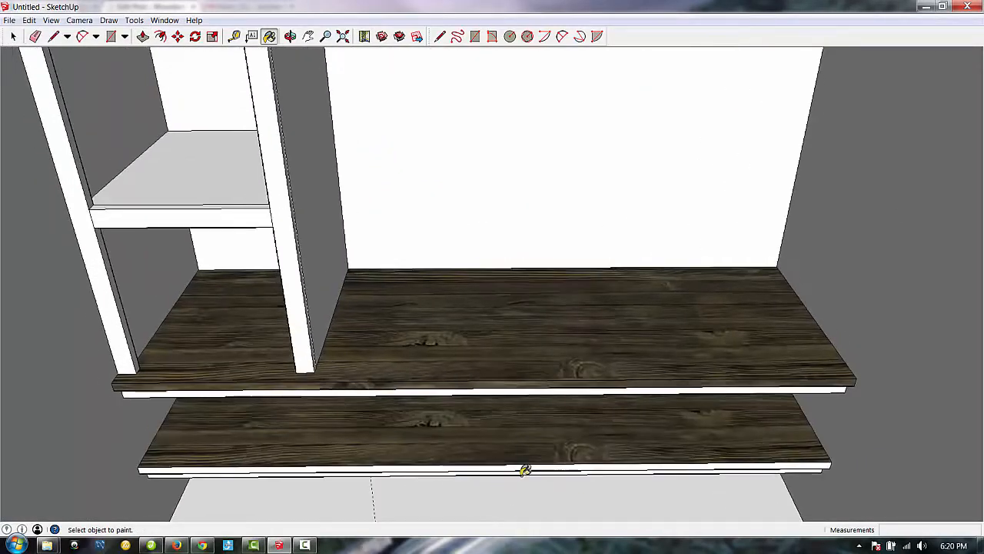
pyautogui.click(520, 464)
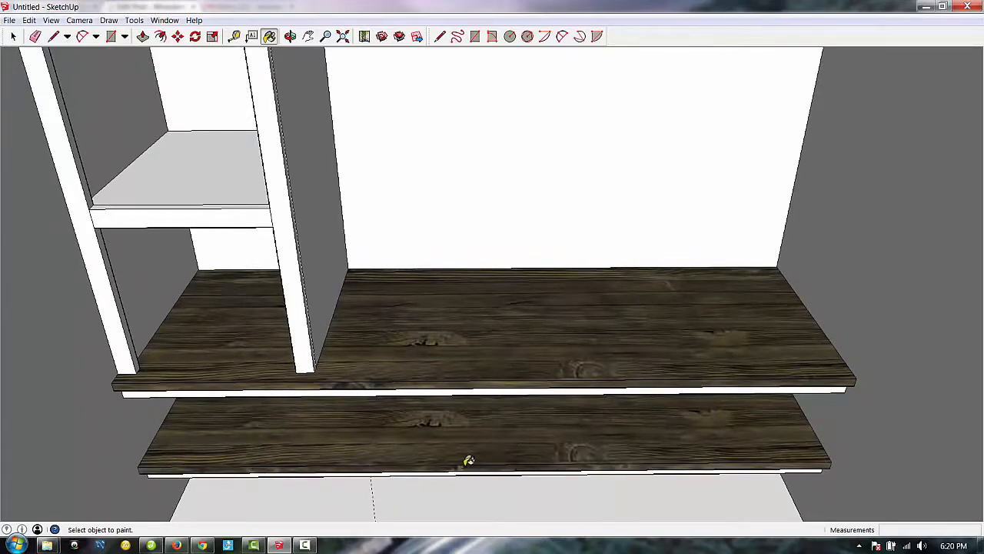
# Step: Choose the 0034_Wheat colour from the Colors-Named collection for the Paint Bucket
pyautogui.scroll(-4, 466, 457)
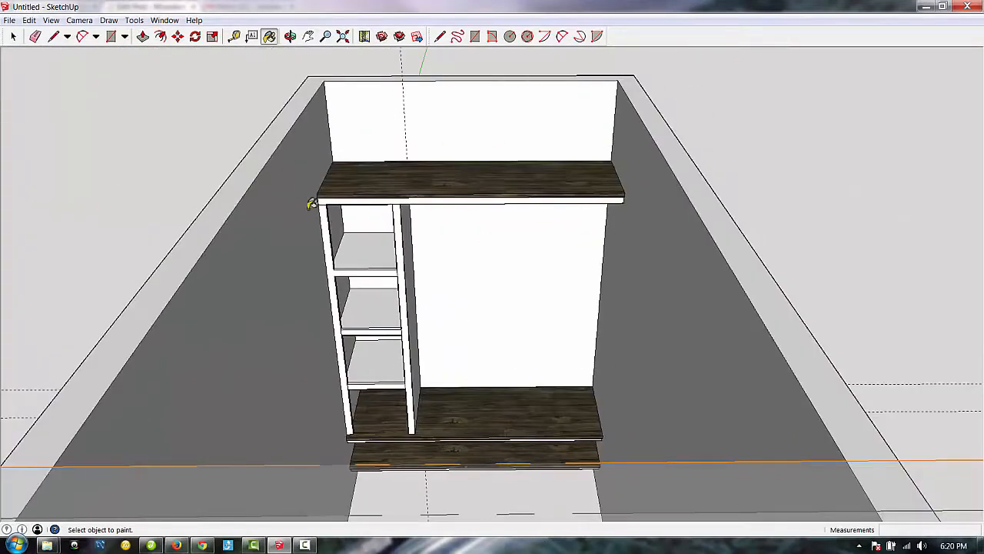
pyautogui.click(34, 36)
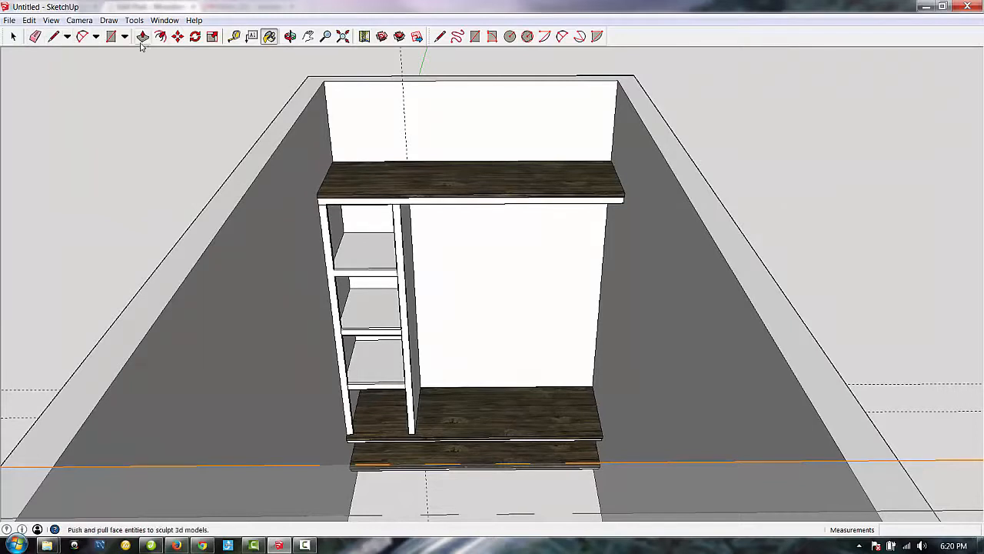
pyautogui.click(269, 36)
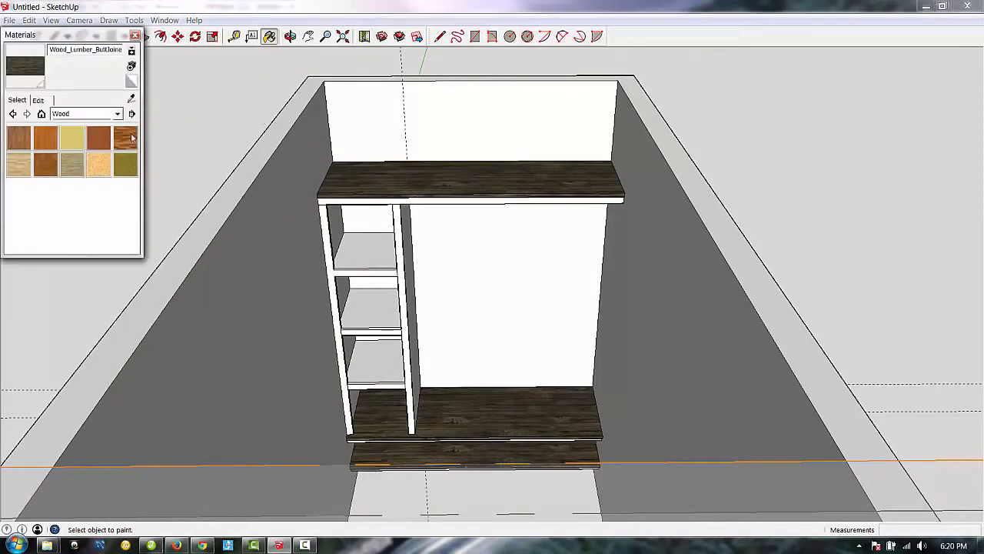
pyautogui.click(98, 113)
pyautogui.click(79, 127)
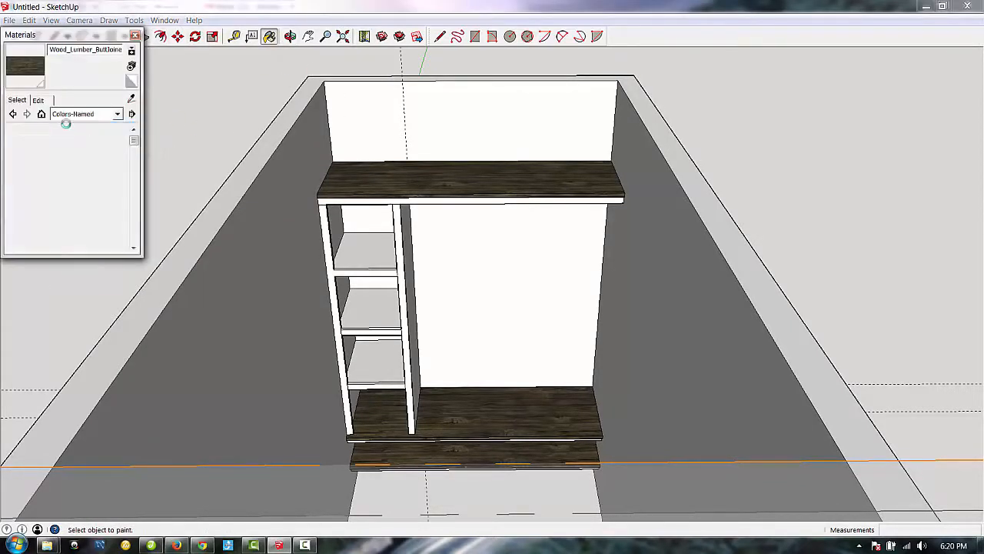
pyautogui.scroll(-5, 136, 208)
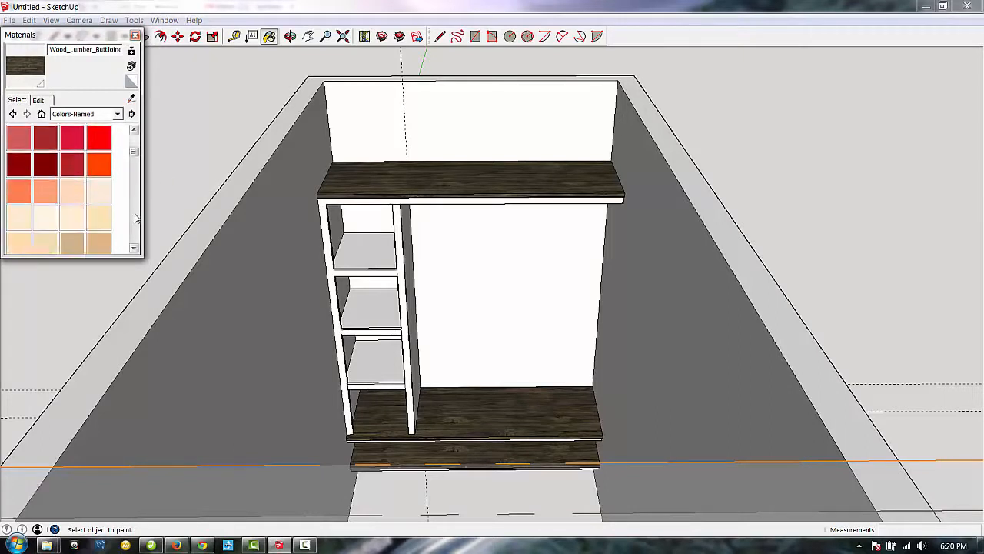
pyautogui.scroll(-8, 135, 219)
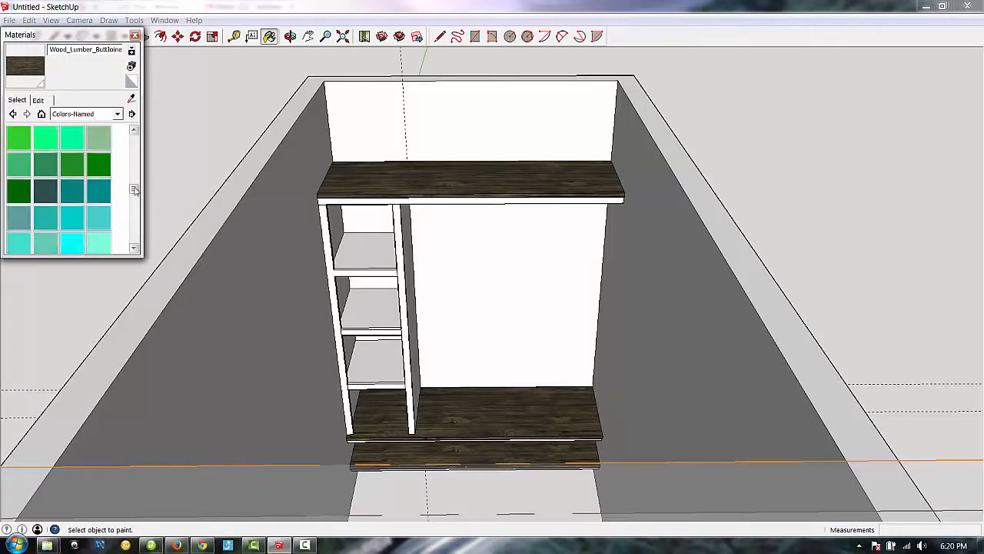
pyautogui.moveTo(135, 237); pyautogui.dragTo(146, 162)
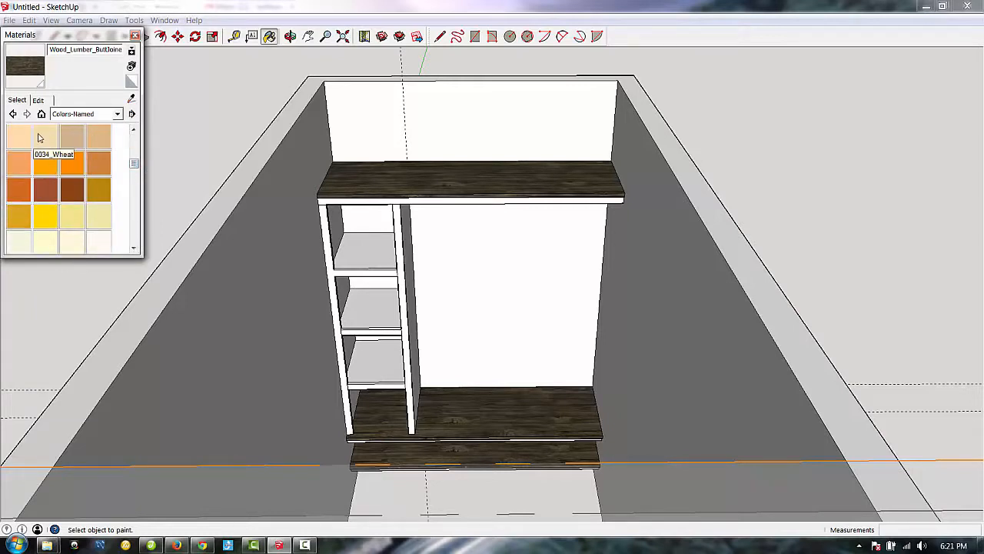
pyautogui.click(41, 138)
# Step: Paint the closet's back wall 0034_Wheat above the top shelf, beside the shelving unit and inside its compartments
pyautogui.click(367, 121)
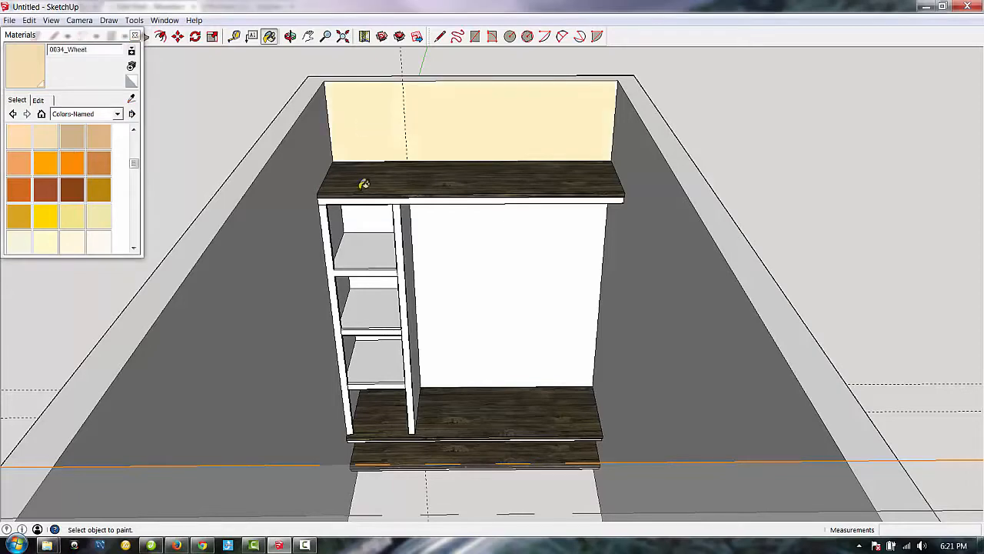
pyautogui.click(517, 262)
pyautogui.click(361, 218)
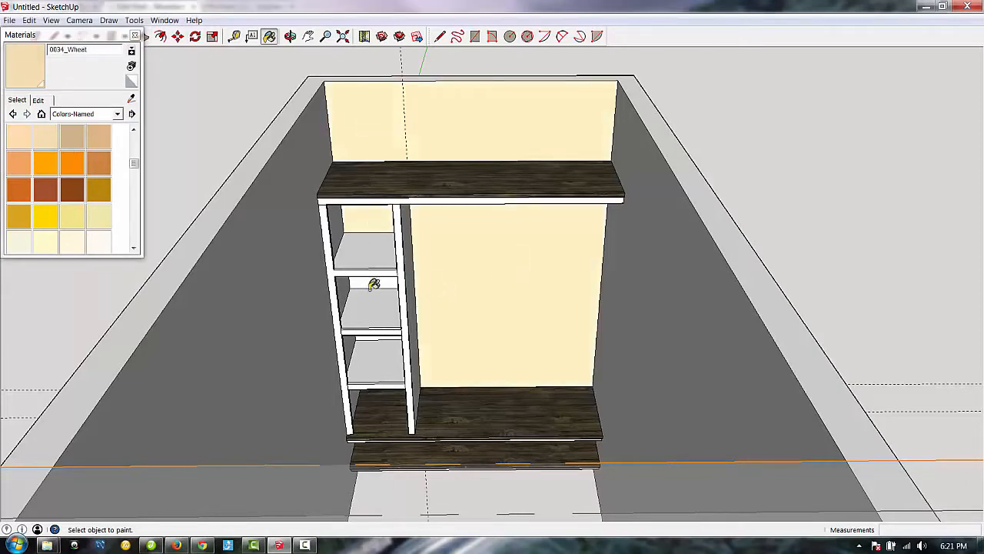
pyautogui.click(381, 283)
pyautogui.scroll(5, 387, 356)
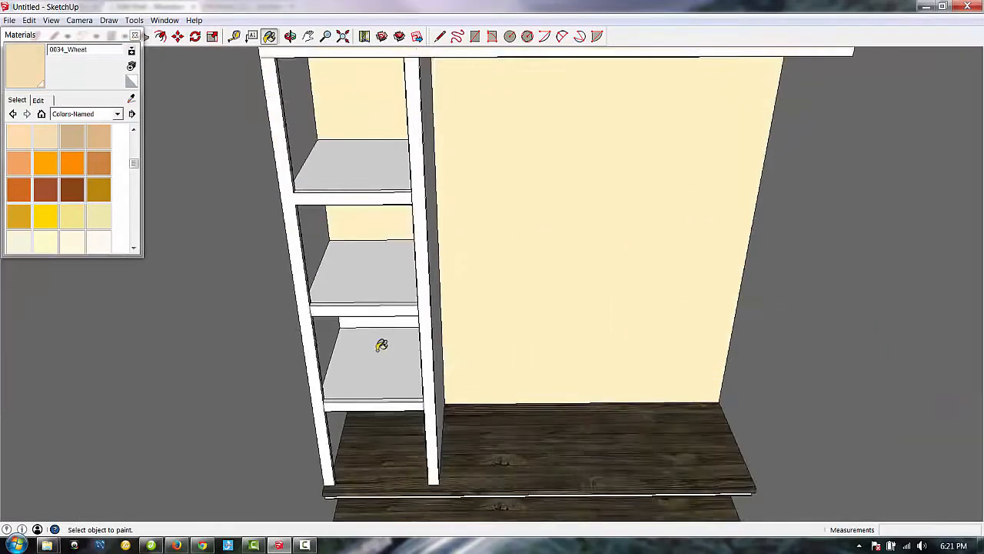
pyautogui.click(389, 299)
pyautogui.scroll(-2, 482, 330)
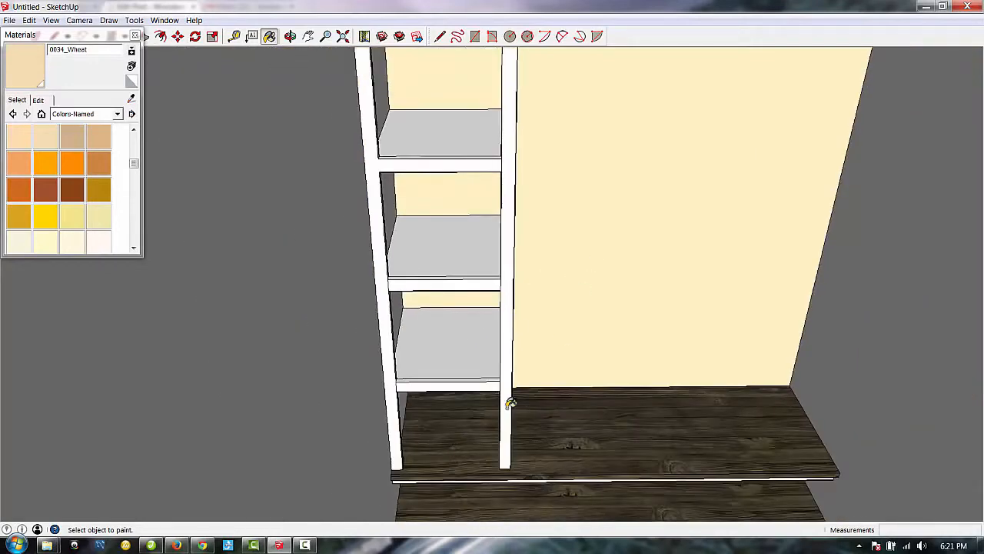
pyautogui.scroll(-5, 606, 262)
pyautogui.scroll(5, 564, 437)
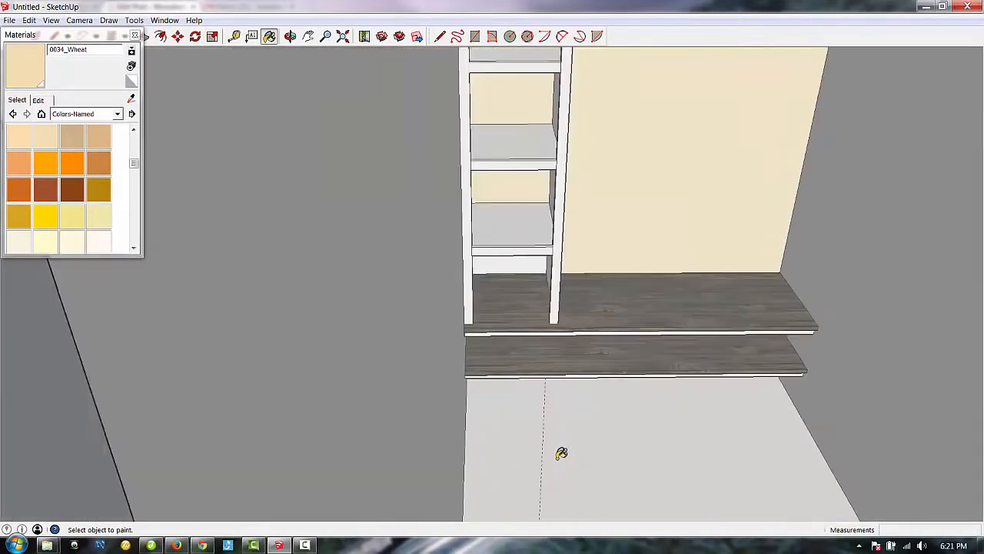
pyautogui.click(505, 221)
# Step: Paint the inner faces of both closet side walls 0034_Wheat
pyautogui.scroll(-2, 412, 368)
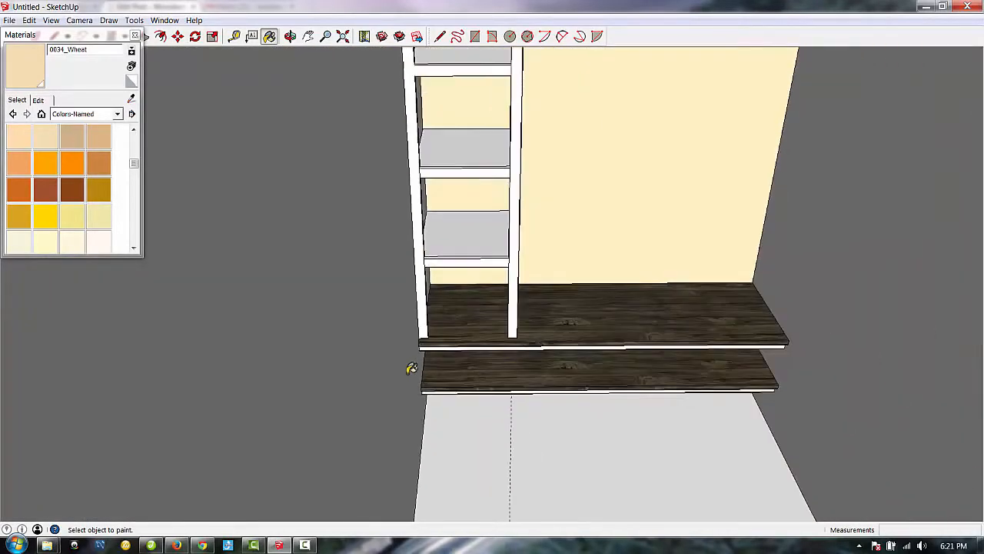
pyautogui.click(324, 302)
pyautogui.click(927, 298)
pyautogui.scroll(-2, 467, 489)
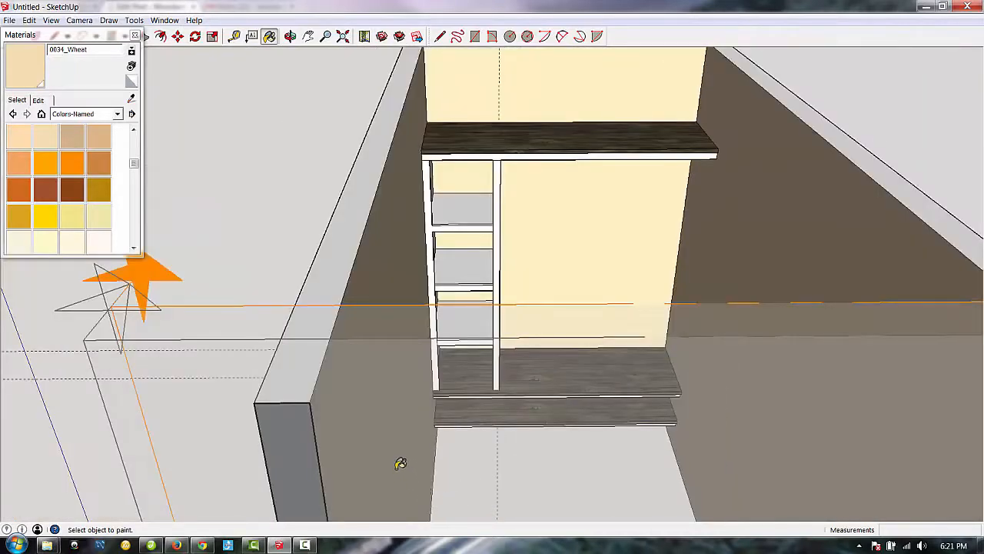
# Step: Examine the painted walls and wooden shelves from above and up close around the lower shelves
pyautogui.scroll(-2, 401, 464)
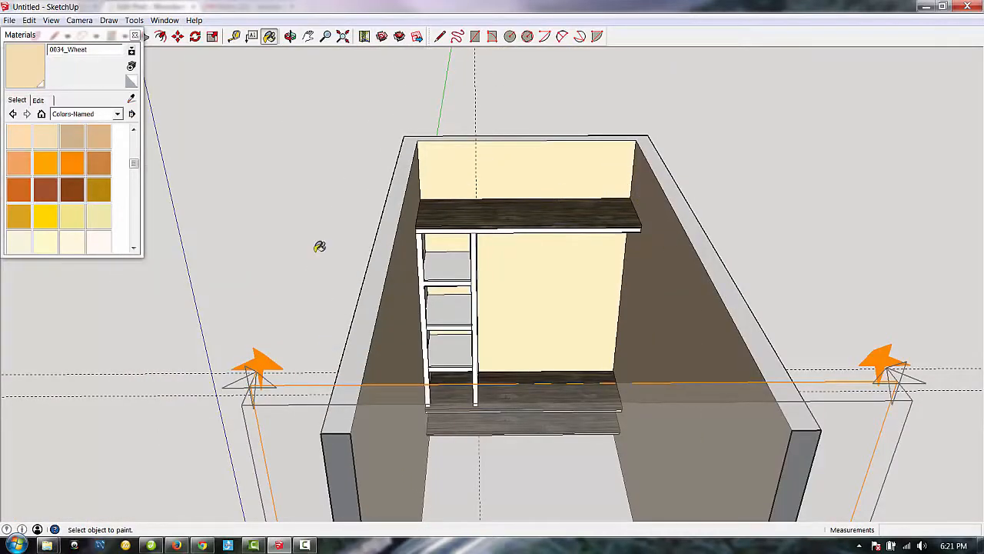
pyautogui.click(289, 36)
pyautogui.moveTo(492, 253)
pyautogui.mouseDown()
pyautogui.moveTo(586, 258)
pyautogui.moveTo(598, 326)
pyautogui.moveTo(378, 341)
pyautogui.moveTo(500, 336)
pyautogui.moveTo(616, 355)
pyautogui.moveTo(372, 389)
pyautogui.moveTo(292, 272)
pyautogui.moveTo(516, 84)
pyautogui.moveTo(499, 247)
pyautogui.mouseUp()
pyautogui.scroll(4, 470, 239)
pyautogui.scroll(-3, 476, 258)
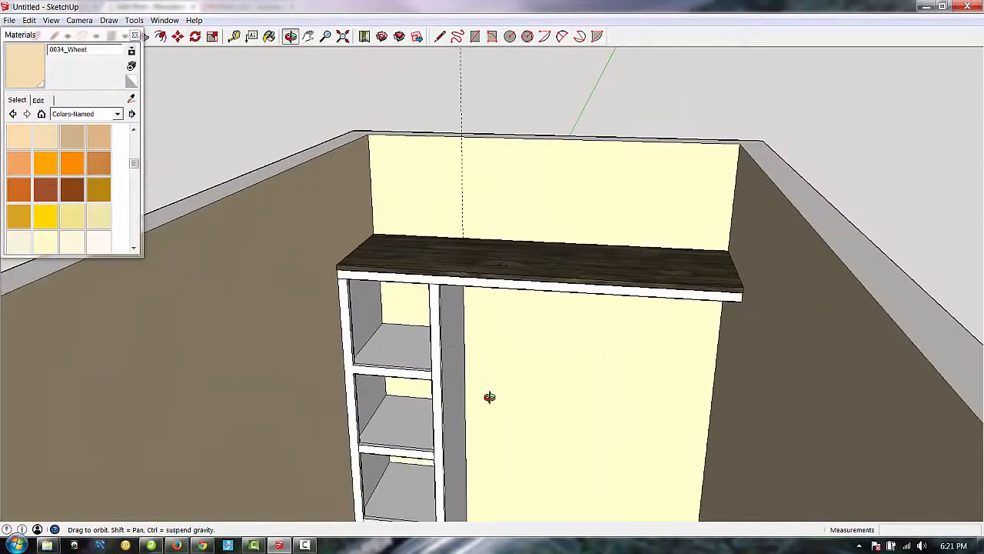
pyautogui.scroll(4, 512, 522)
pyautogui.scroll(-4, 483, 493)
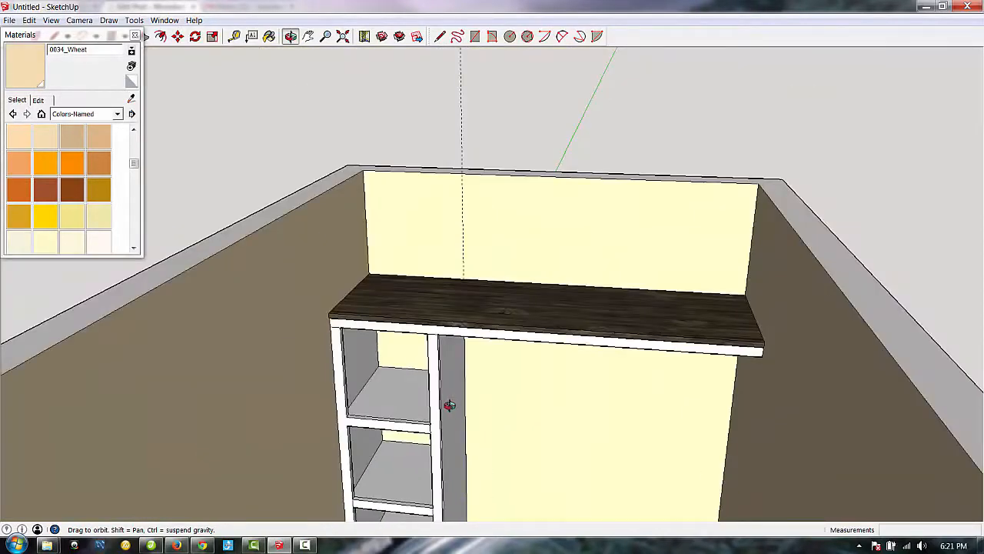
pyautogui.click(308, 36)
pyautogui.scroll(-2, 528, 269)
pyautogui.scroll(-2, 511, 322)
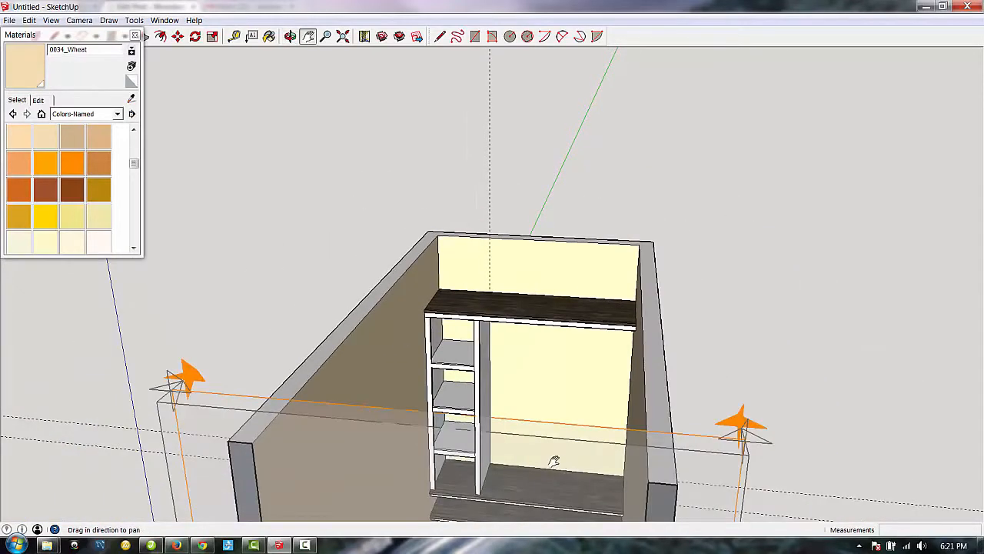
pyautogui.scroll(6, 606, 354)
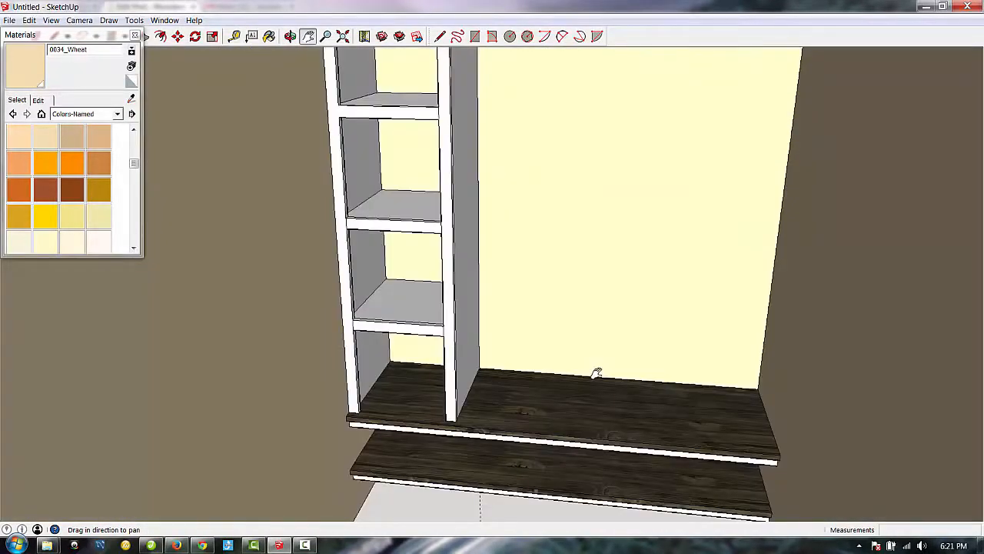
# Step: Close the Materials window and erase the section plane cutting through the closet's front
pyautogui.moveTo(592, 413); pyautogui.dragTo(592, 485)
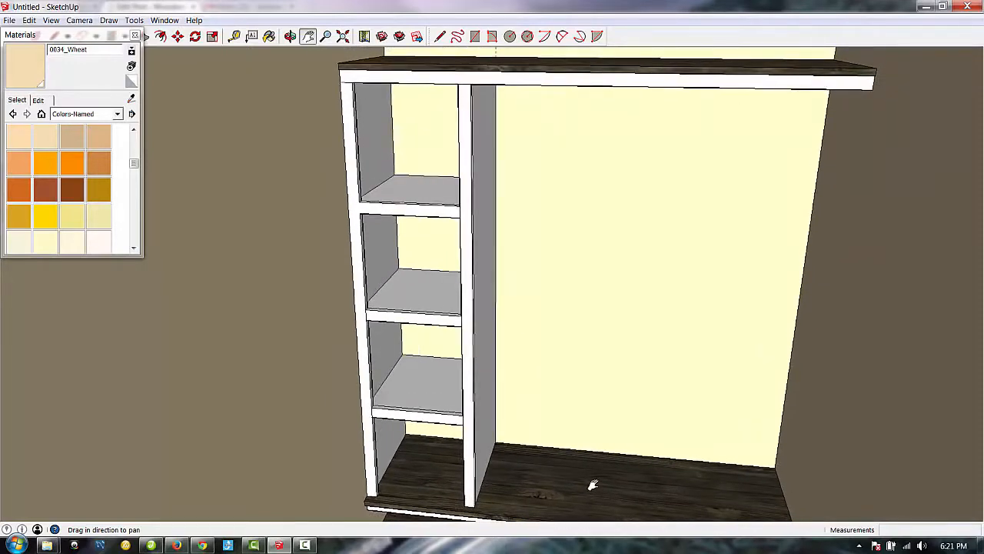
pyautogui.scroll(2, 591, 483)
pyautogui.scroll(-3, 619, 446)
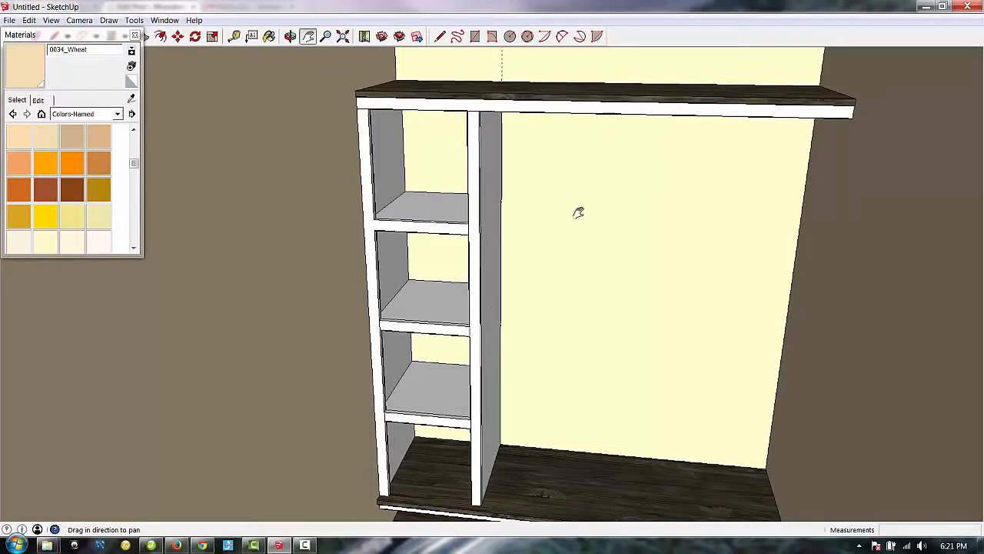
pyautogui.scroll(-8, 599, 254)
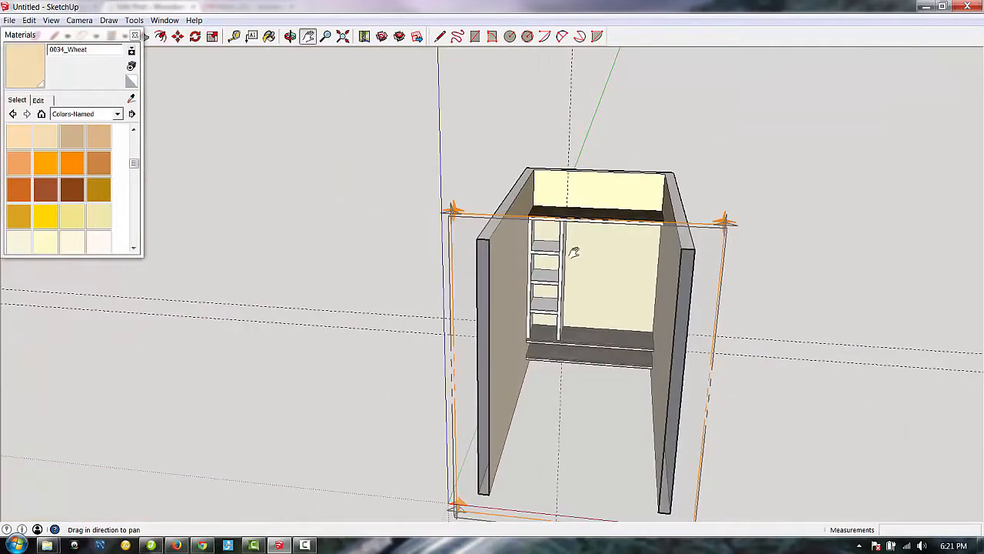
pyautogui.click(135, 36)
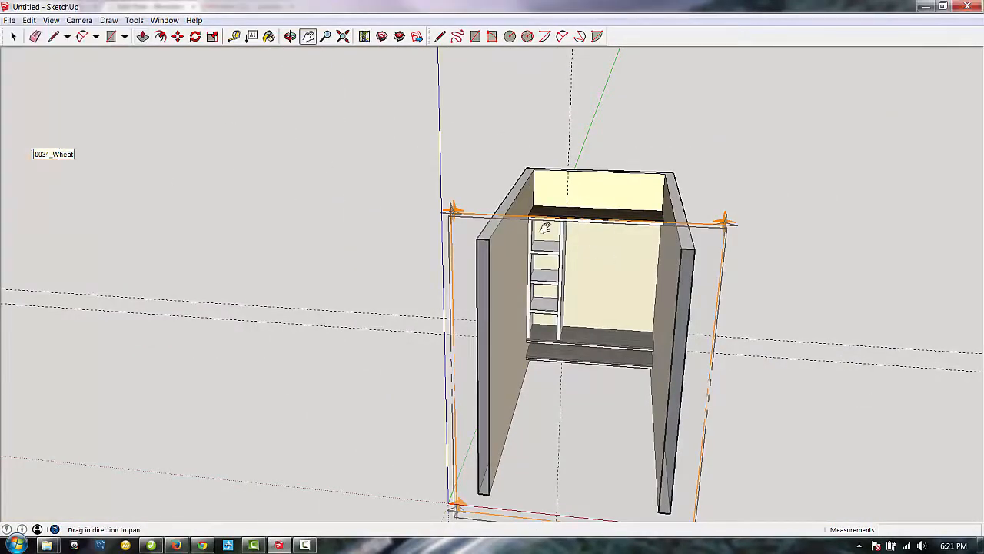
pyautogui.click(35, 36)
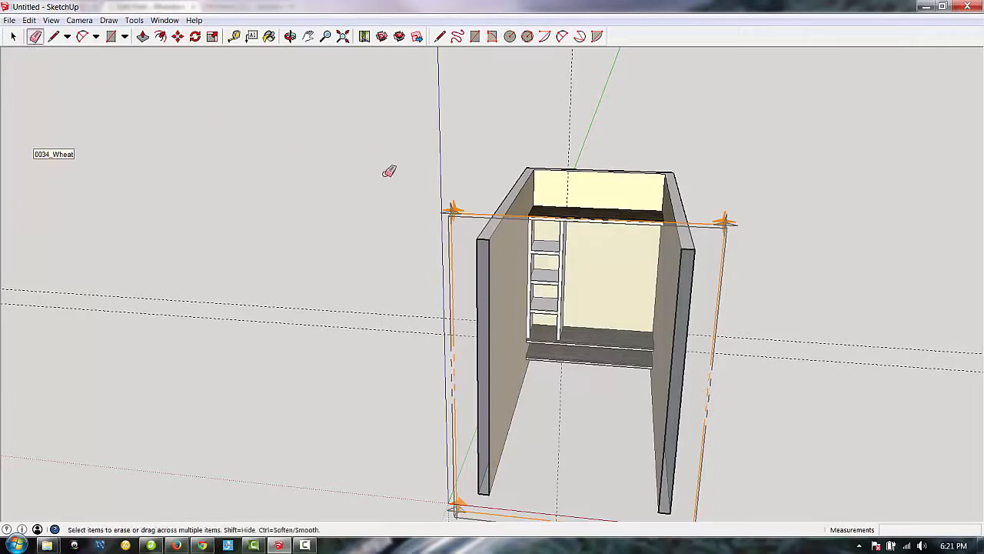
pyautogui.click(456, 210)
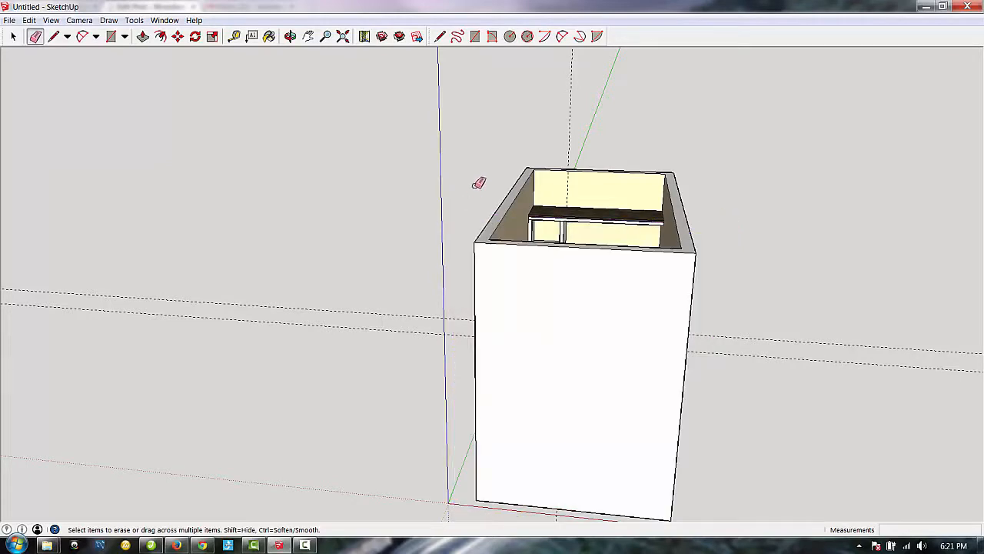
# Step: Hide the outer face of the closet's front wall
pyautogui.scroll(-3, 417, 361)
pyautogui.scroll(2, 307, 304)
pyautogui.scroll(-1, 392, 135)
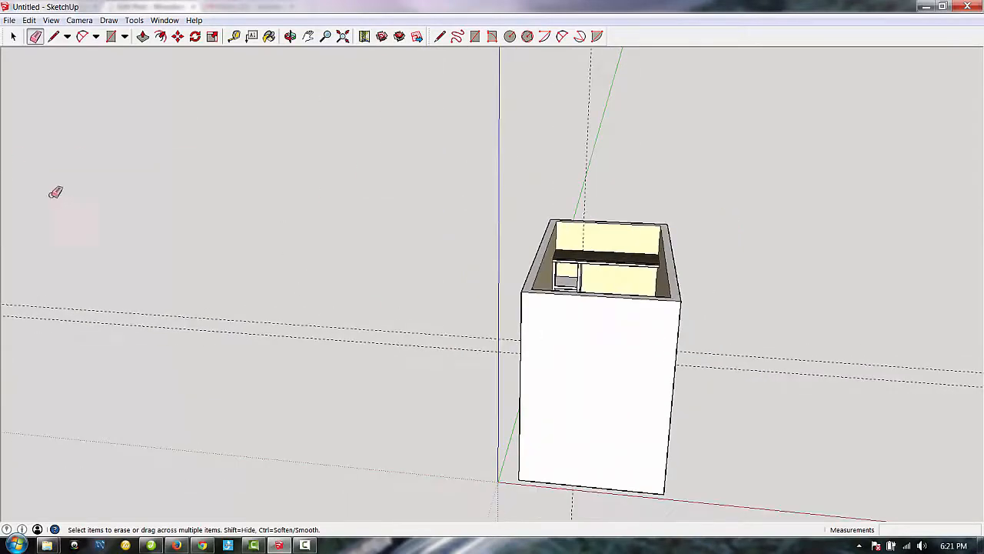
pyautogui.click(290, 37)
pyautogui.moveTo(307, 231)
pyautogui.mouseDown()
pyautogui.moveTo(351, 369)
pyautogui.moveTo(164, 453)
pyautogui.moveTo(261, 327)
pyautogui.mouseUp()
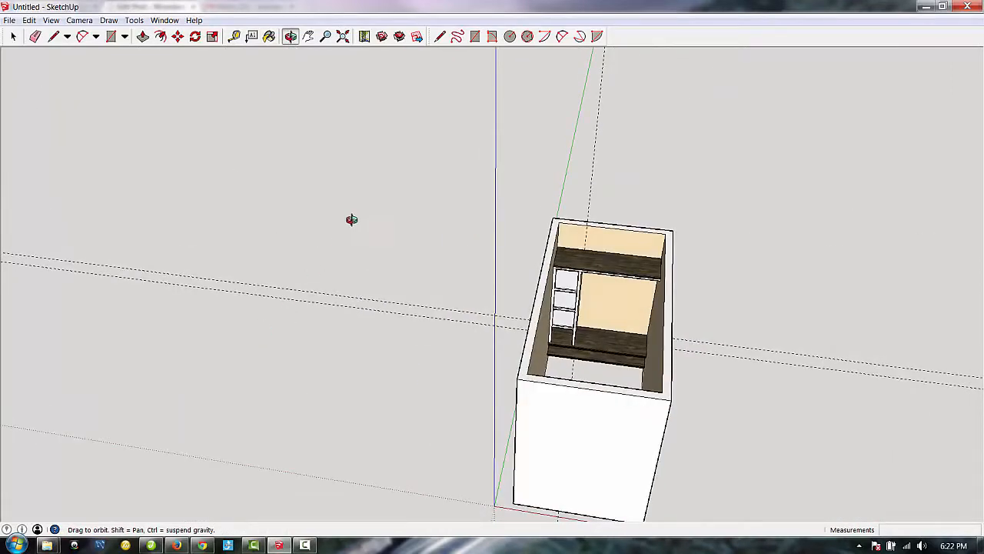
pyautogui.moveTo(352, 220); pyautogui.dragTo(427, 372)
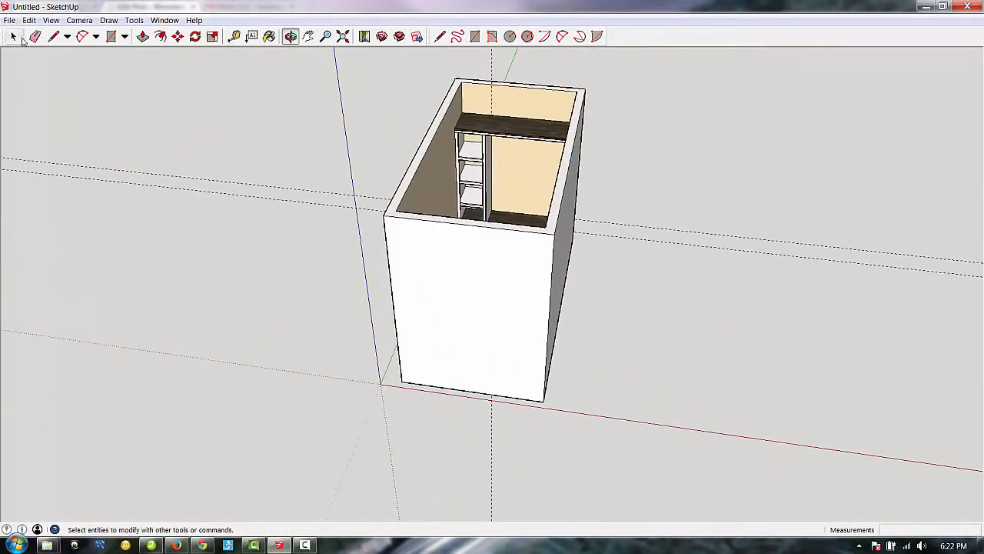
pyautogui.click(13, 36)
pyautogui.click(464, 308)
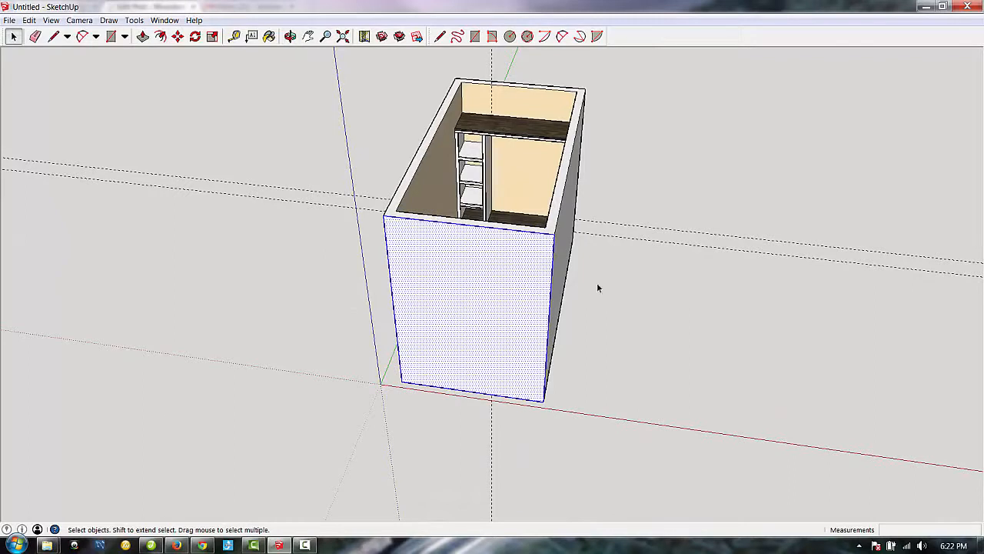
pyautogui.rightClick(481, 306)
pyautogui.click(217, 226)
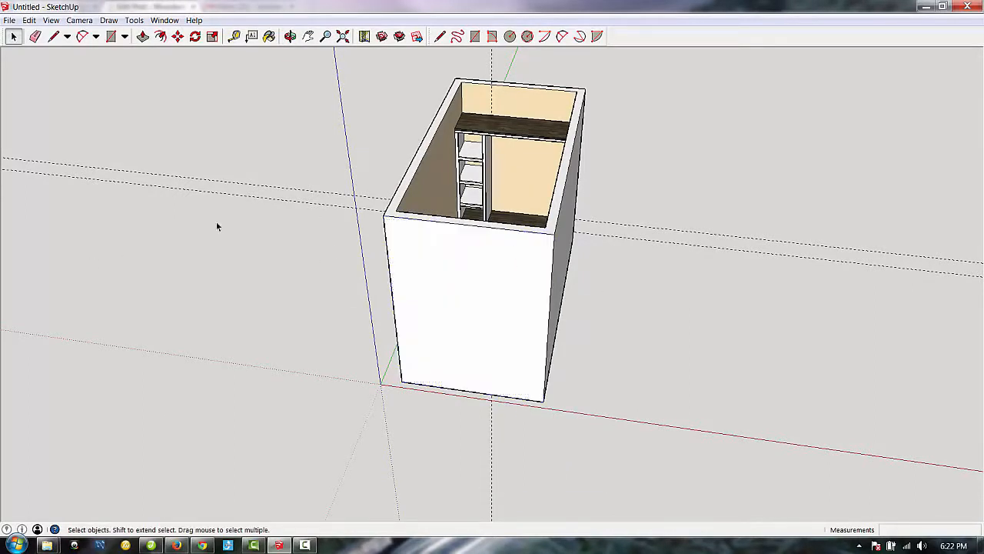
pyautogui.click(442, 269)
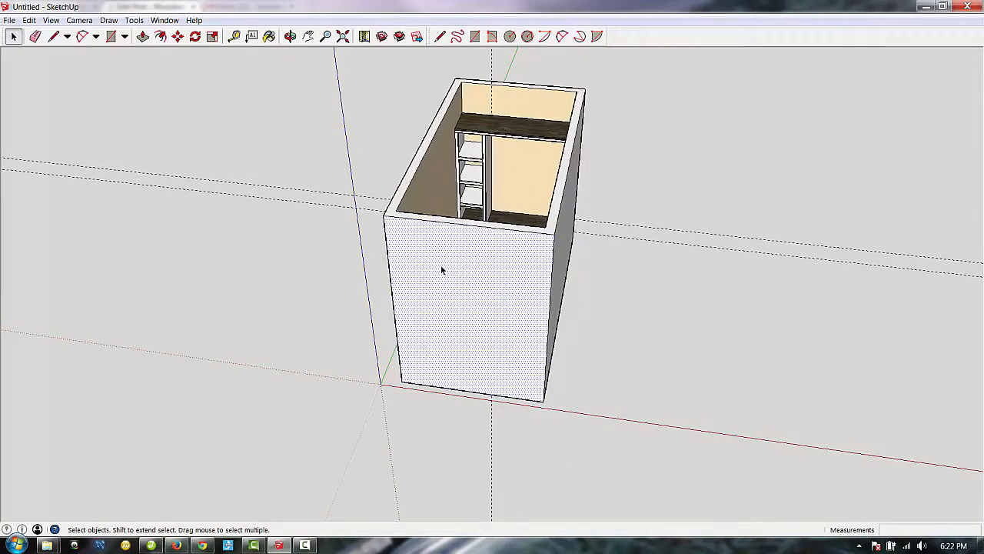
pyautogui.rightClick(442, 269)
pyautogui.click(470, 297)
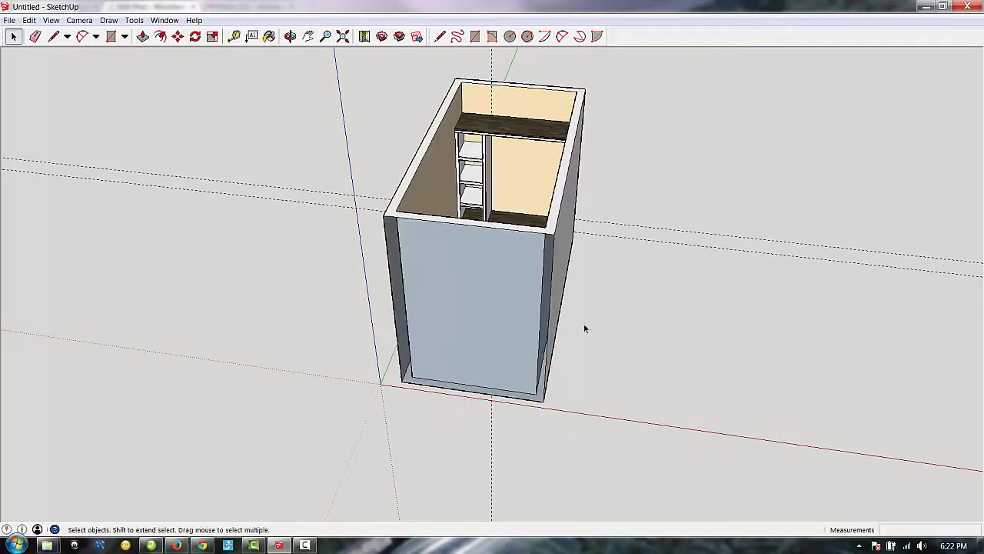
# Step: Hide the inner face of the front wall to open the view to the shelves
pyautogui.click(457, 282)
pyautogui.rightClick(457, 282)
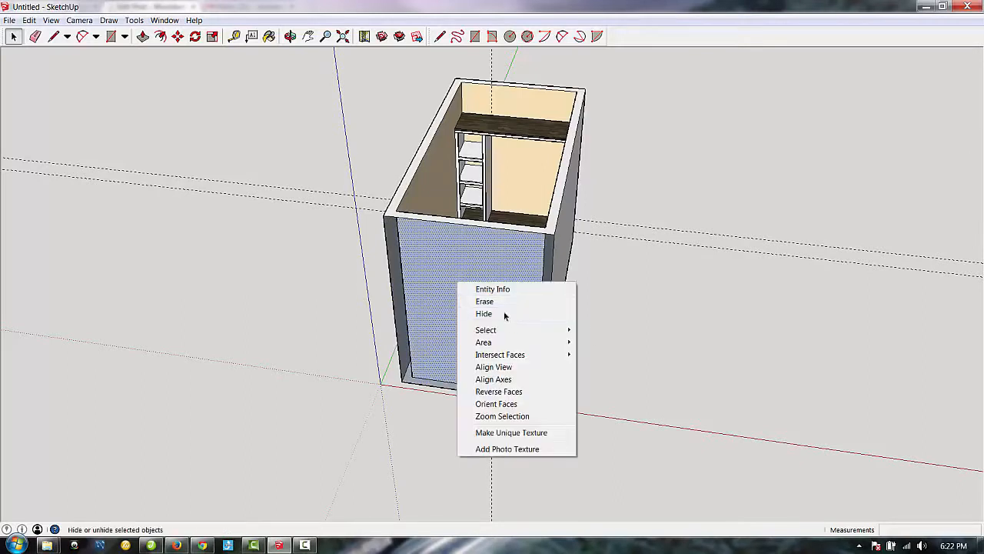
pyautogui.click(504, 312)
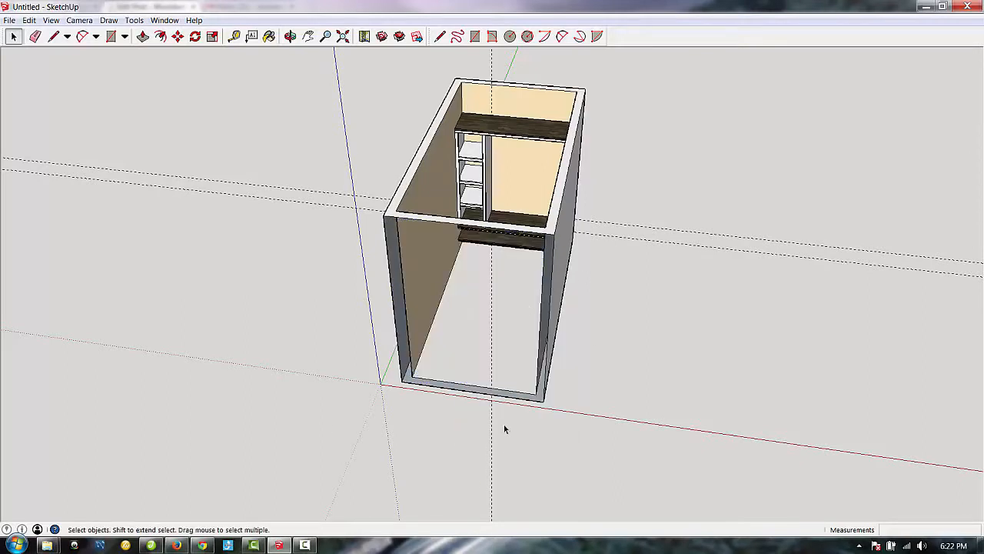
# Step: Examine the closet interior through the open front, then the lower shelves and shelving unit from above
pyautogui.click(290, 36)
pyautogui.moveTo(421, 253); pyautogui.dragTo(446, 173)
pyautogui.scroll(5, 530, 192)
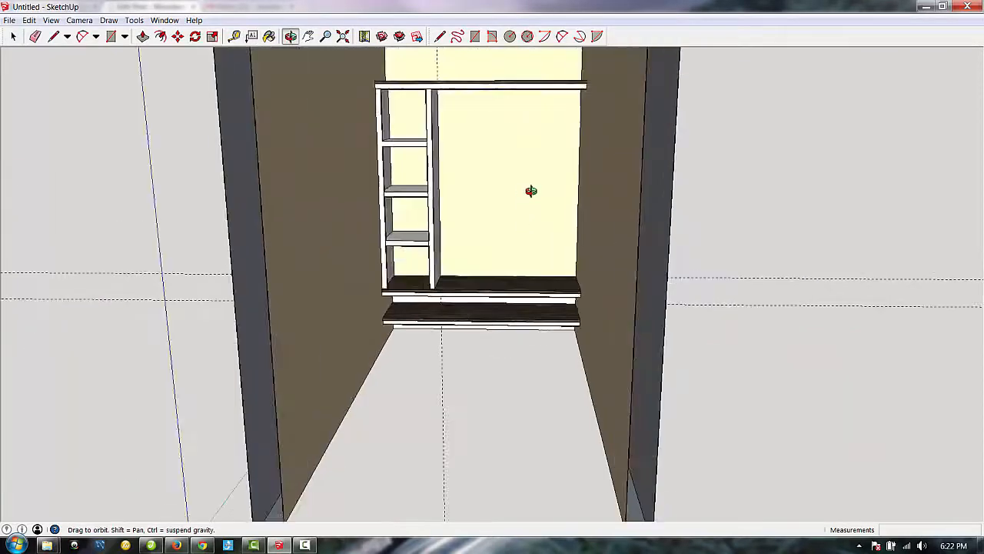
pyautogui.scroll(-8, 533, 189)
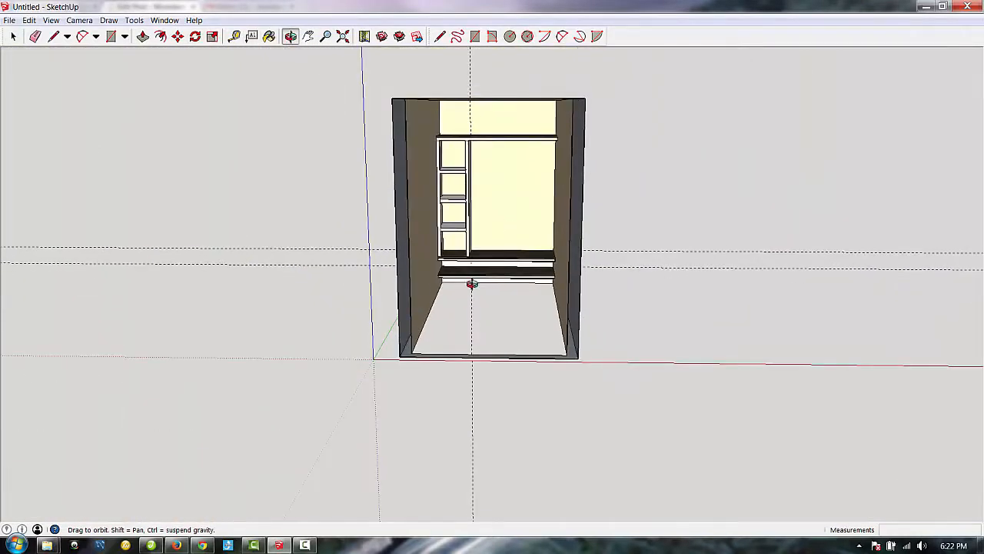
pyautogui.moveTo(482, 248); pyautogui.dragTo(492, 446)
pyautogui.scroll(5, 487, 198)
pyautogui.scroll(5, 476, 350)
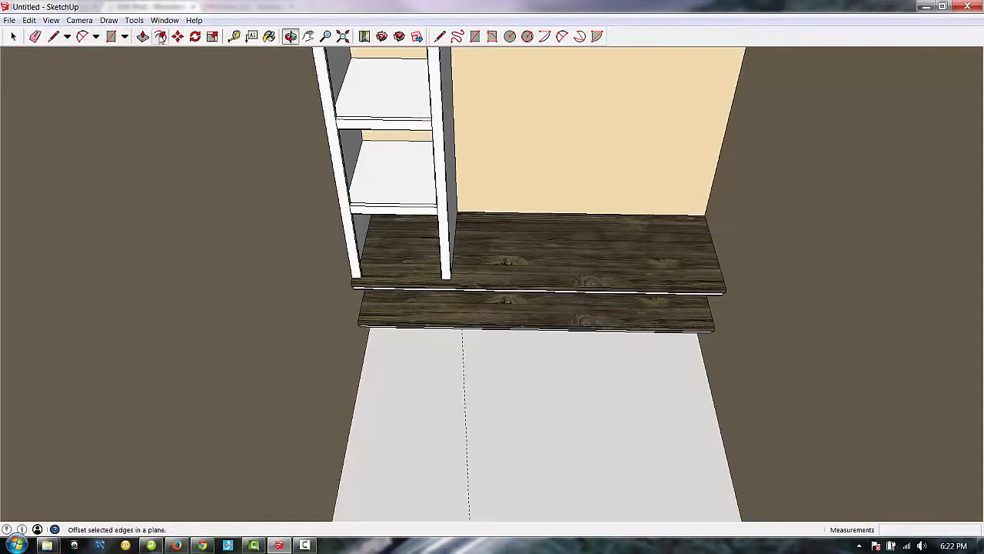
# Step: Measure the width of the lowest compartment shelf between the two upright panels with the Tape Measure
pyautogui.click(234, 36)
pyautogui.scroll(4, 339, 154)
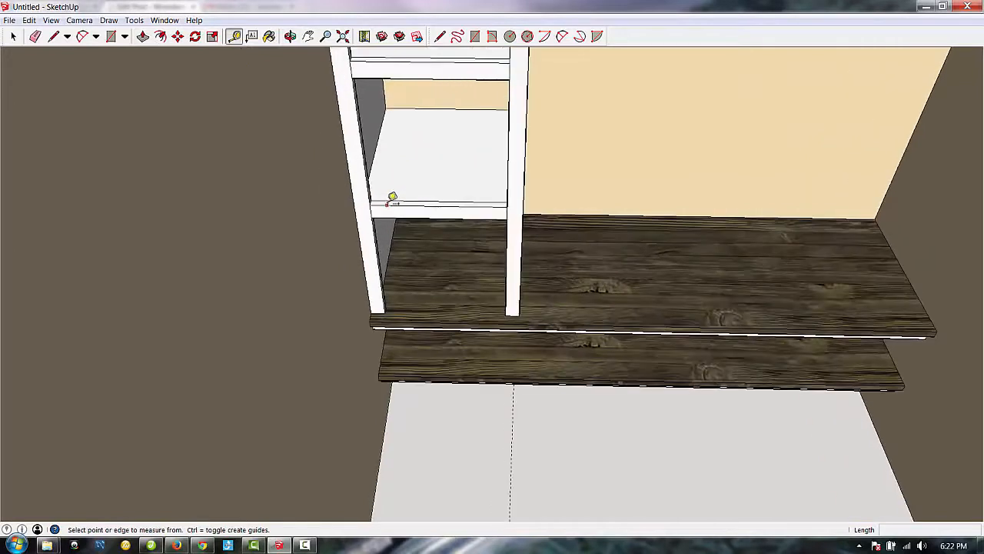
pyautogui.click(376, 199)
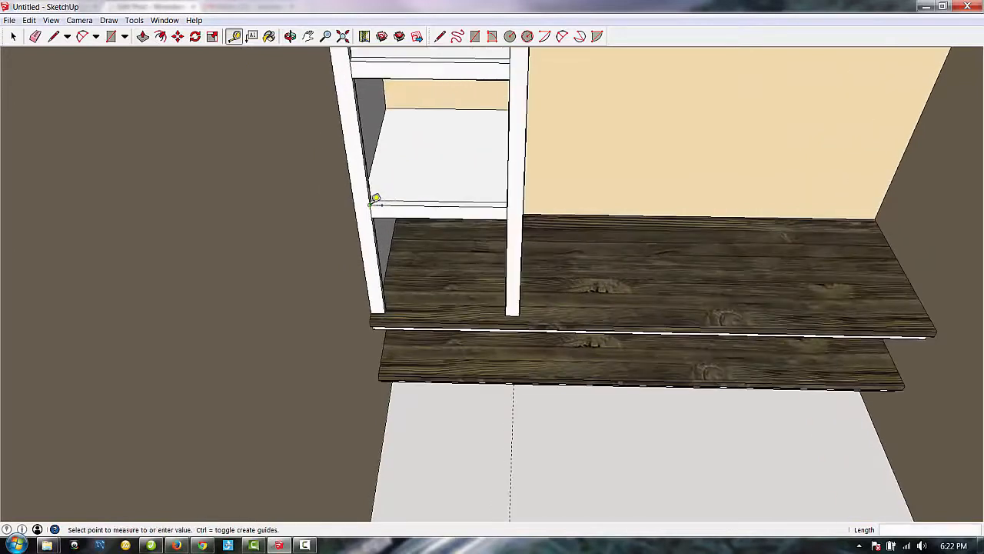
pyautogui.click(514, 202)
pyautogui.scroll(-6, 512, 215)
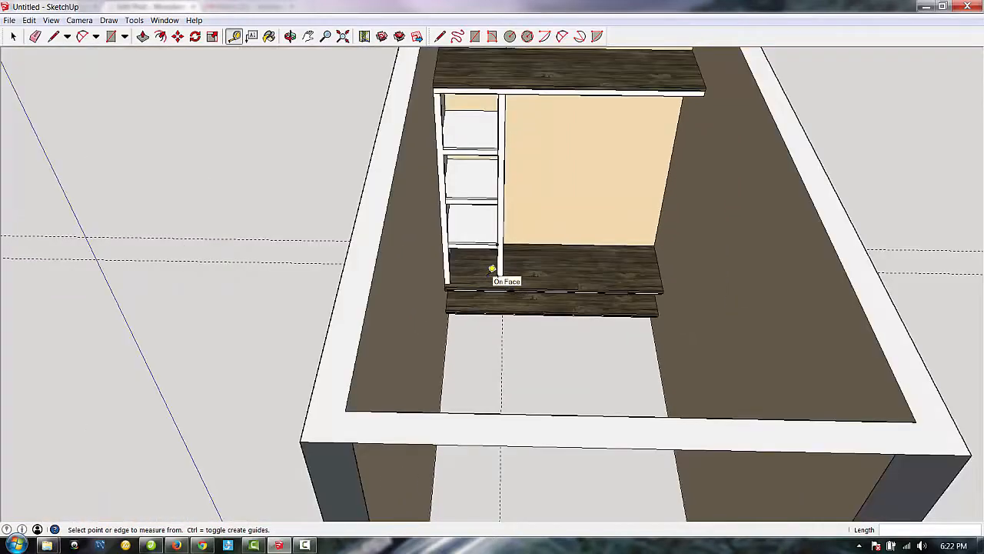
pyautogui.scroll(4, 492, 268)
pyautogui.scroll(-1, 505, 227)
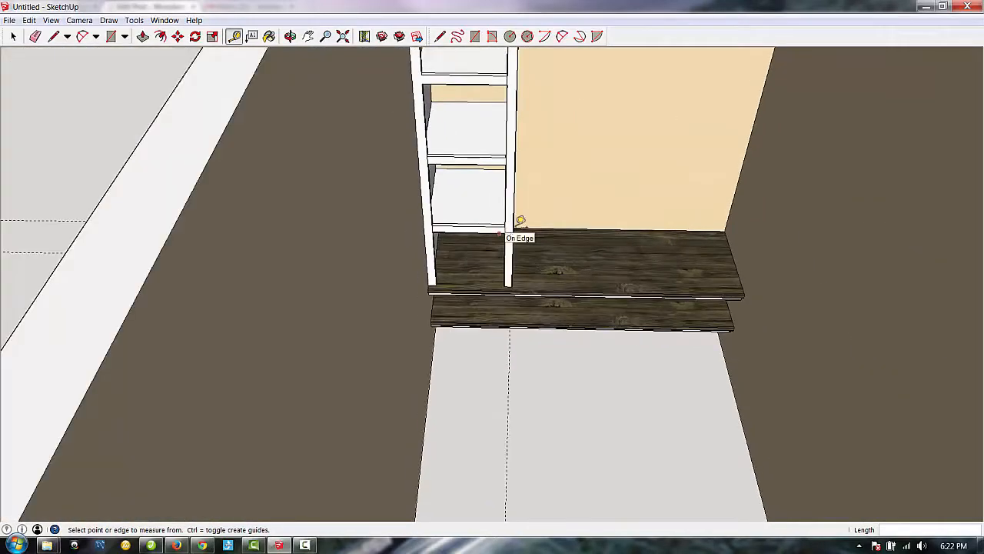
pyautogui.click(290, 36)
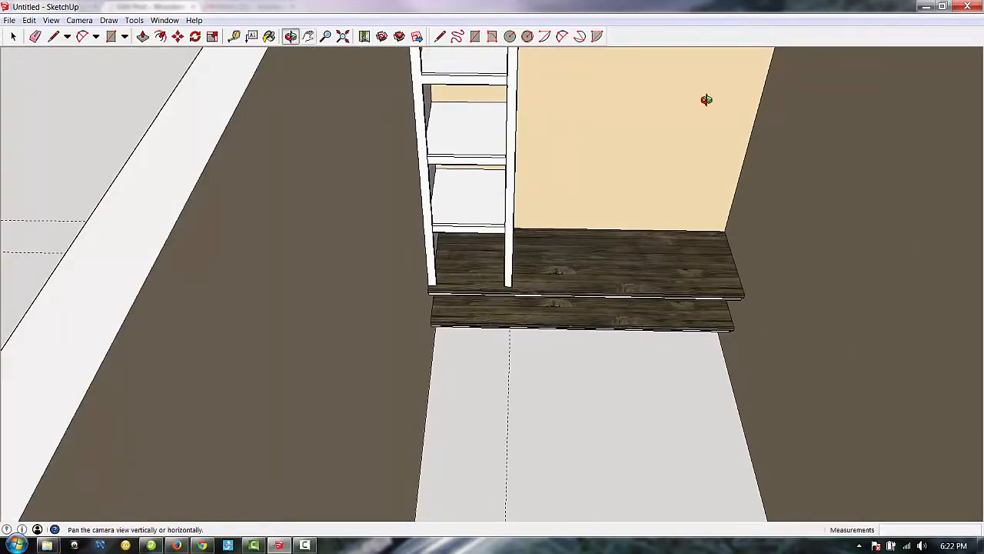
pyautogui.moveTo(706, 100); pyautogui.dragTo(560, 92)
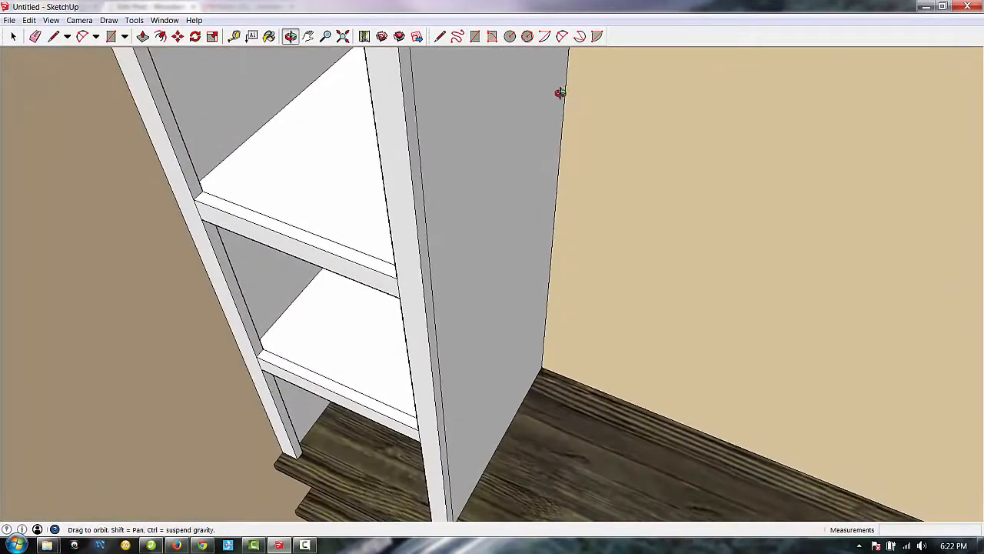
pyautogui.moveTo(515, 125); pyautogui.dragTo(653, 143)
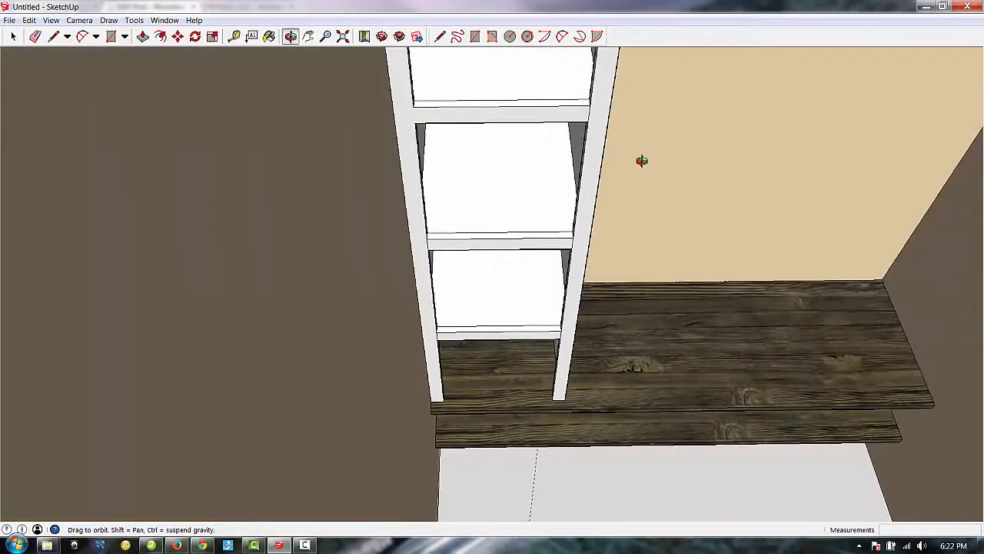
pyautogui.click(54, 36)
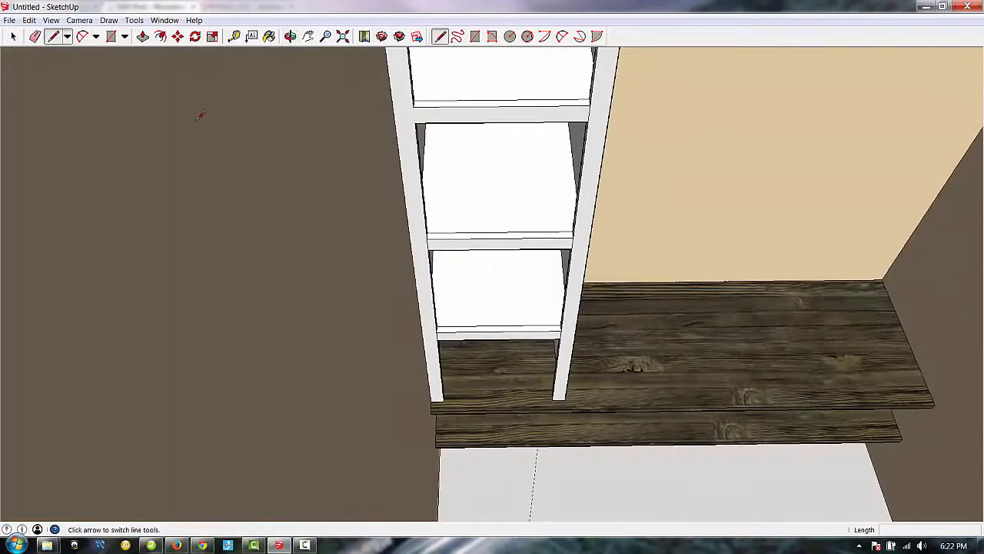
pyautogui.click(414, 106)
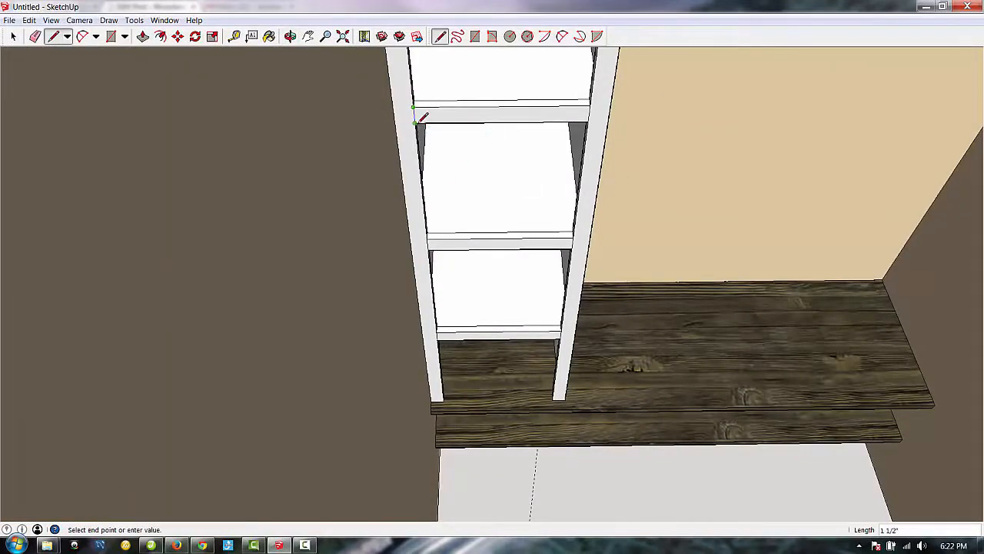
pyautogui.press('Escape')
pyautogui.scroll(-6, 450, 105)
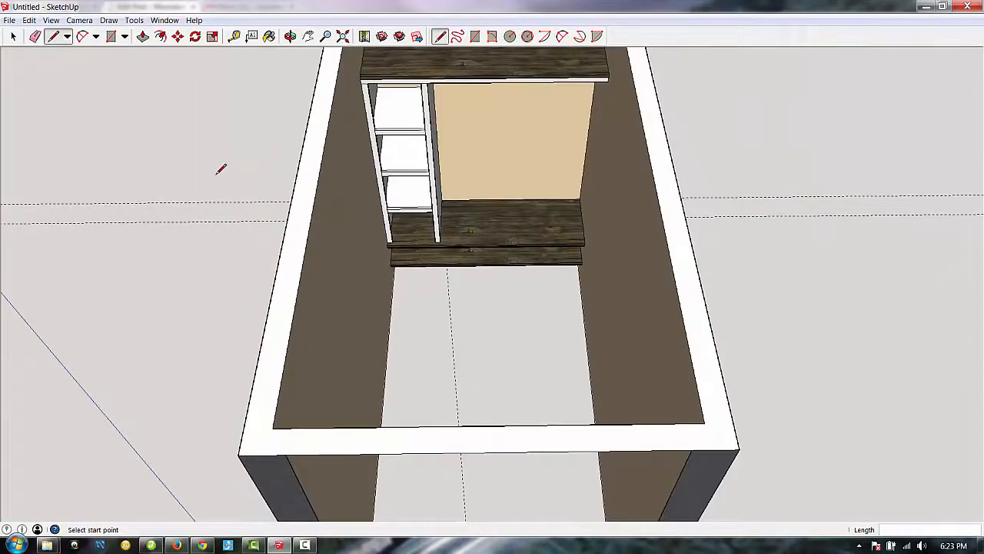
pyautogui.scroll(-3, 220, 174)
pyautogui.scroll(-2, 780, 165)
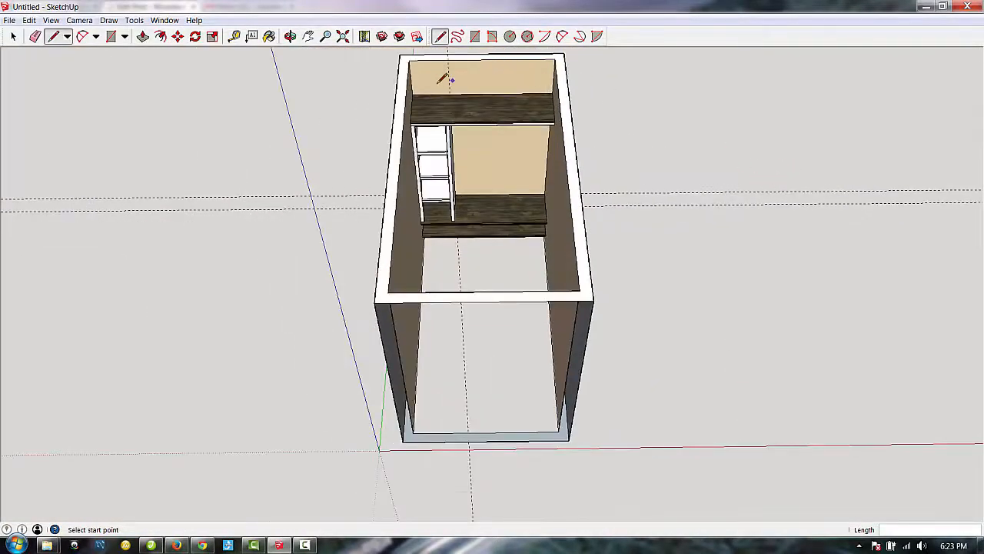
pyautogui.scroll(3, 523, 12)
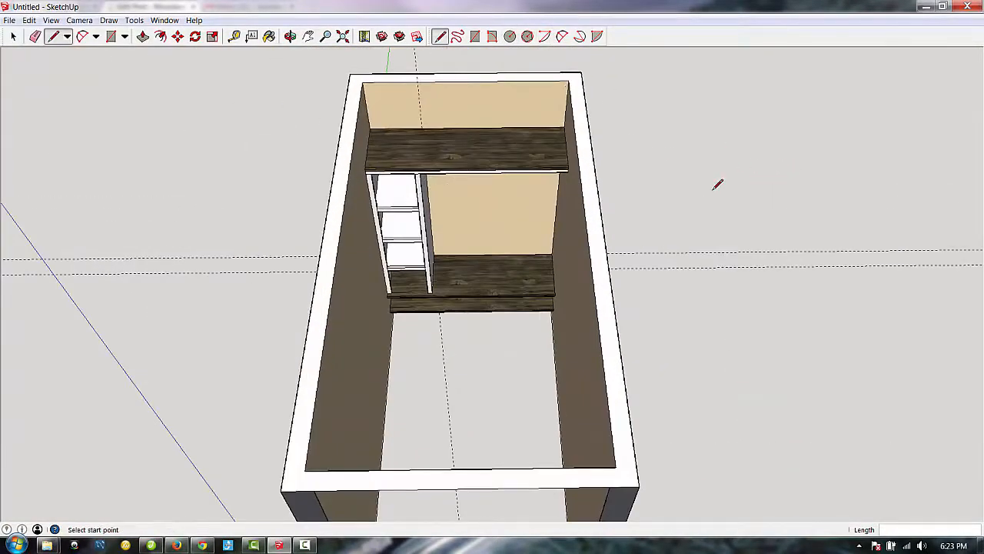